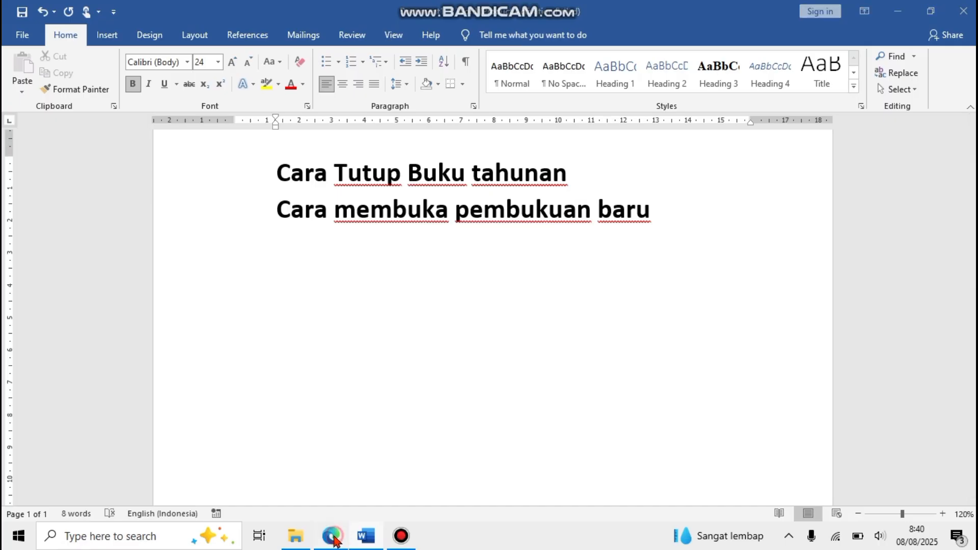
Switch to the BUMDES PRO page in Edge and examine the Neraca report's totals and Laba Berjalan amount.
left_click(331, 535)
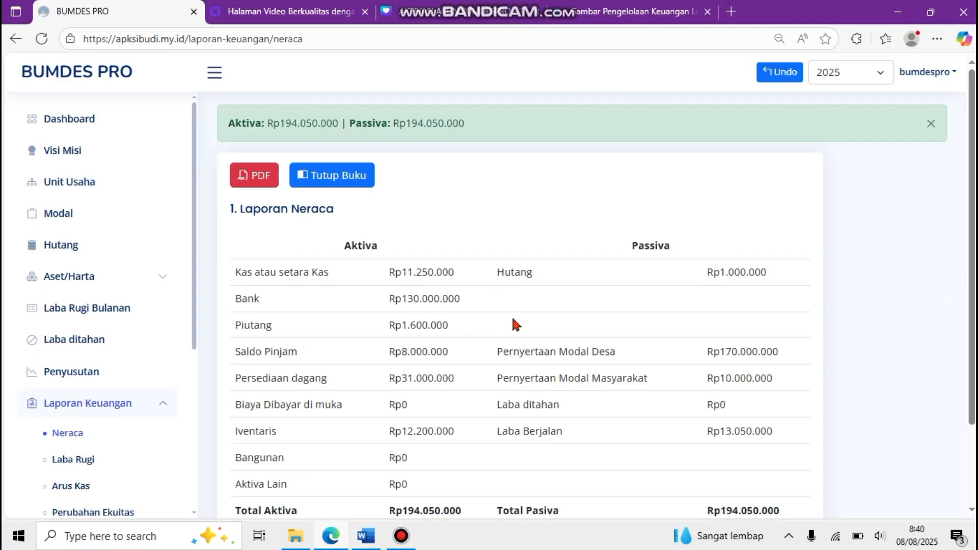
scroll(632, 341, "down", 2)
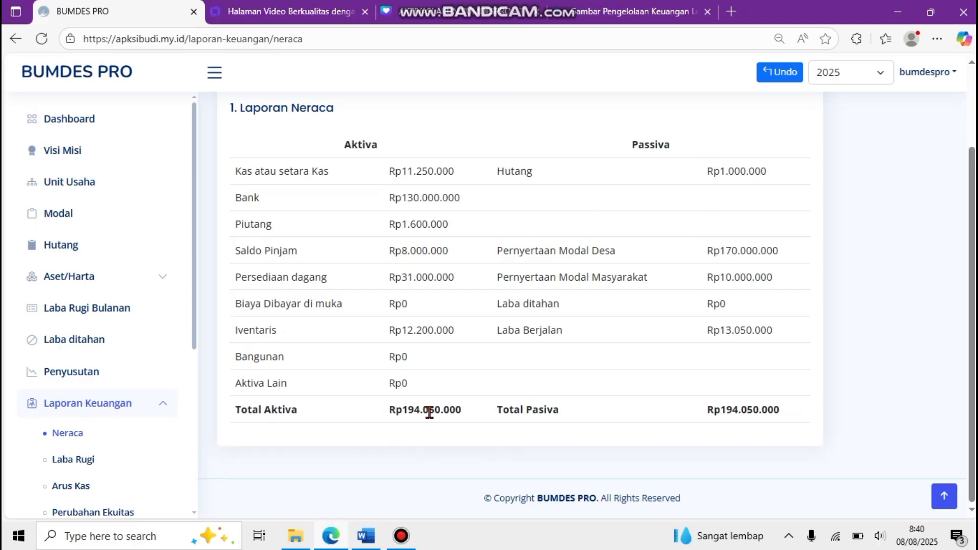
left_click_drag(708, 330, 784, 328)
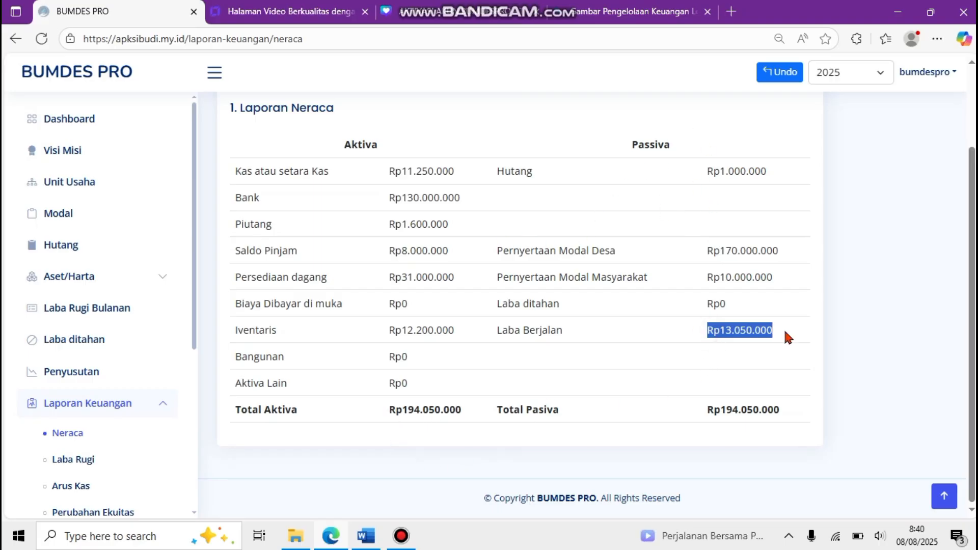
left_click(727, 334)
Review the income, expenses and Total Laba Berjalan in the Laba Rugi report, and return to the Neraca report.
left_click(96, 456)
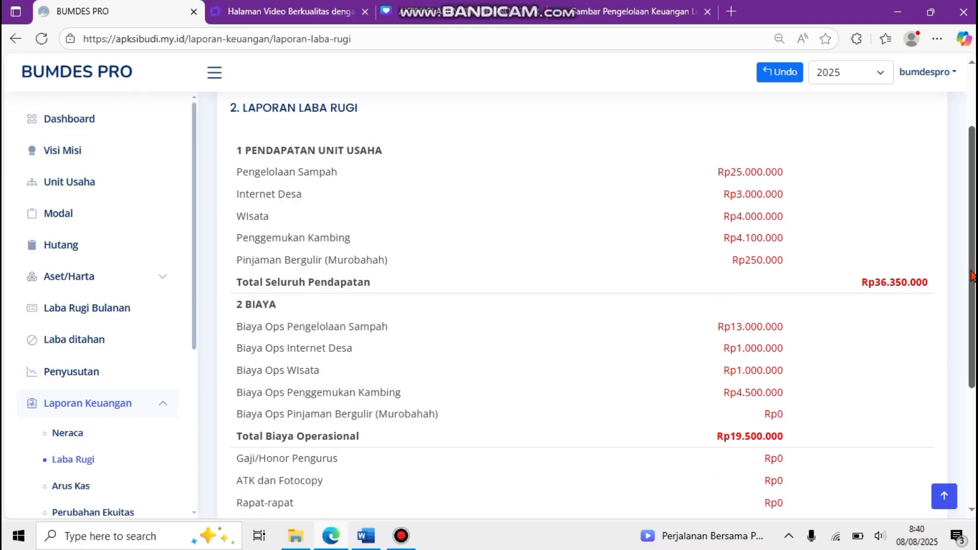
left_click_drag(970, 272, 940, 373)
left_click_drag(860, 429, 922, 431)
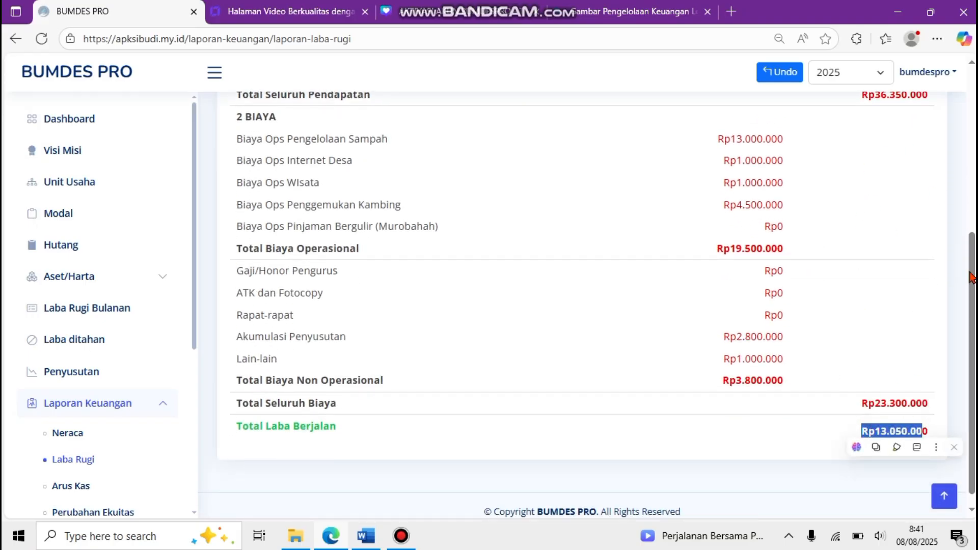
scroll(901, 218, "up", 2)
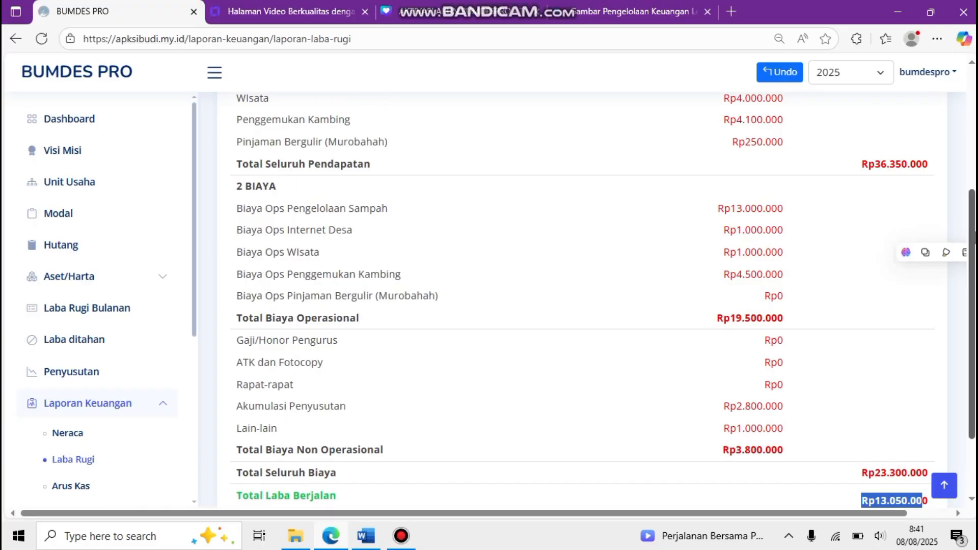
scroll(881, 169, "down", 2)
left_click(869, 383)
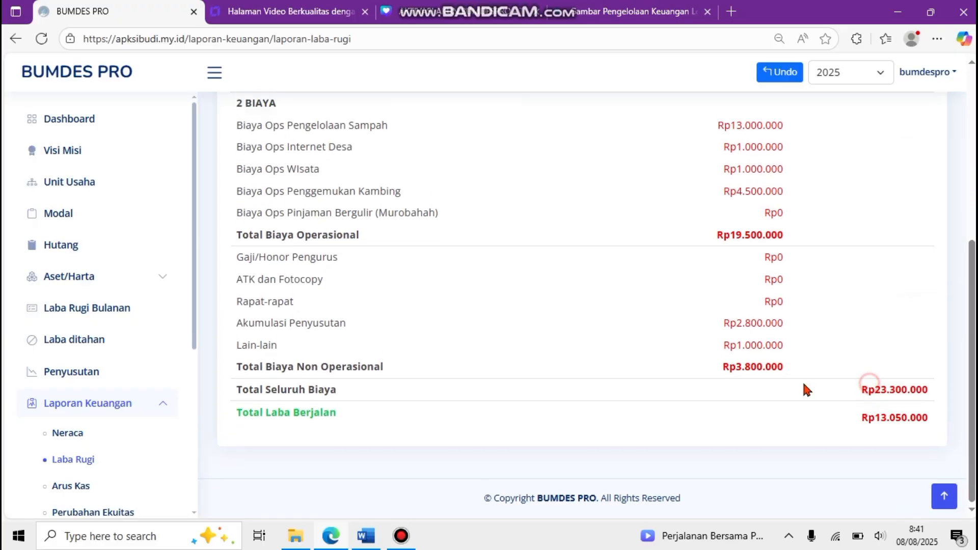
scroll(291, 362, "up", 5)
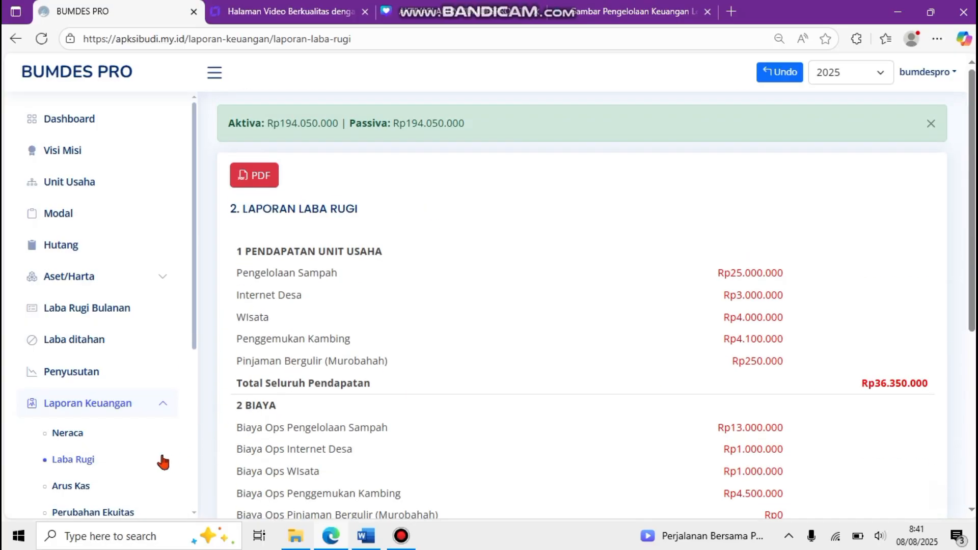
left_click(192, 380)
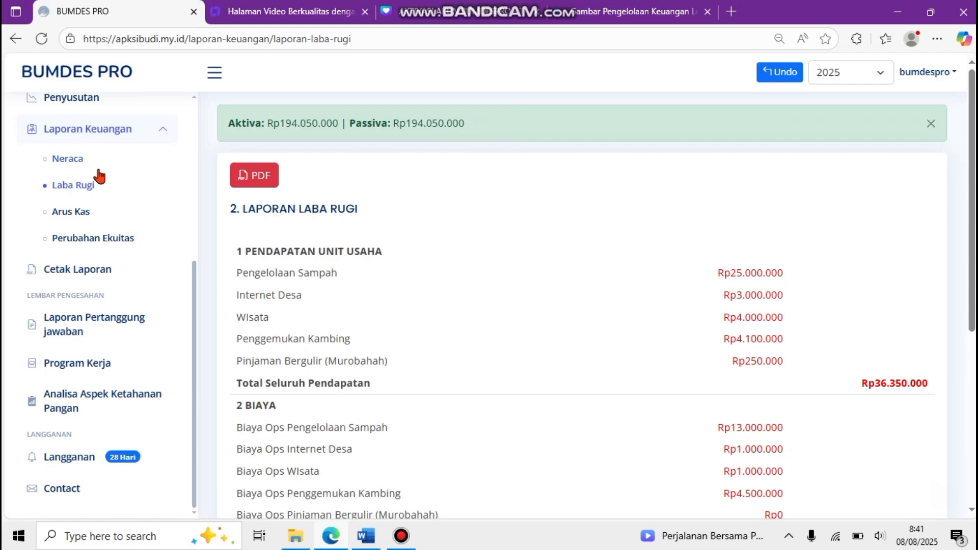
left_click(77, 160)
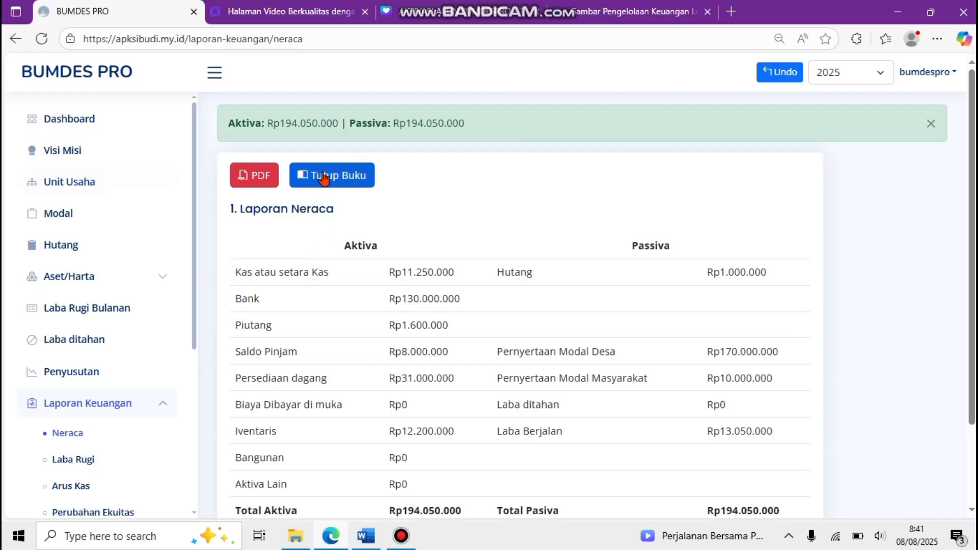
In the Perubahan Ekuitas report, allocate the 2025 profit as Tambah Modal 30%, PADes 20% and Lain Lain 50%, and save it.
left_click(128, 514)
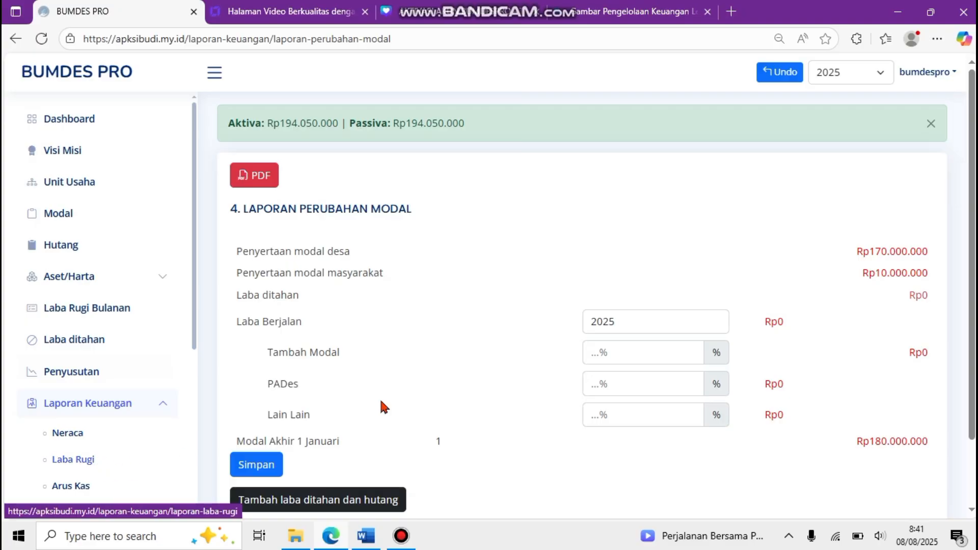
left_click(597, 348)
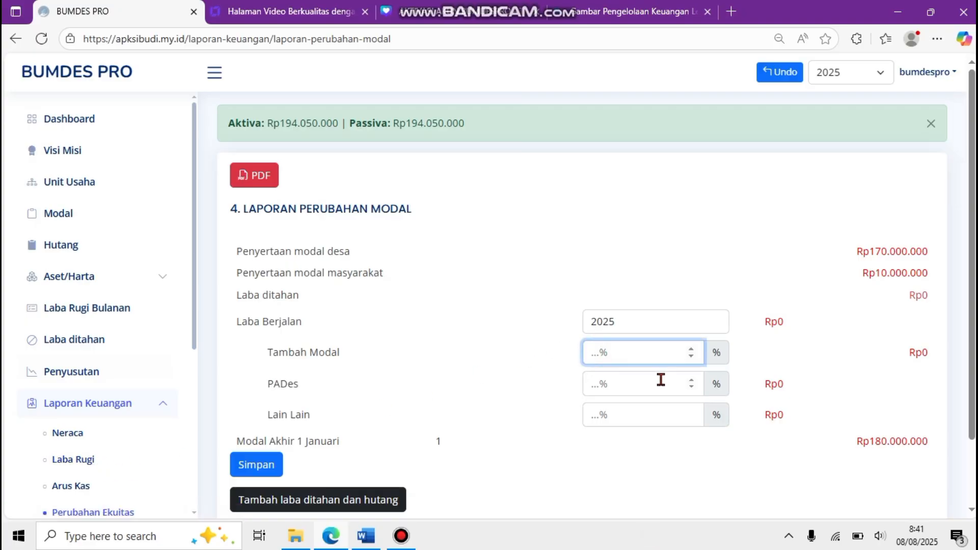
type("30")
left_click(661, 379)
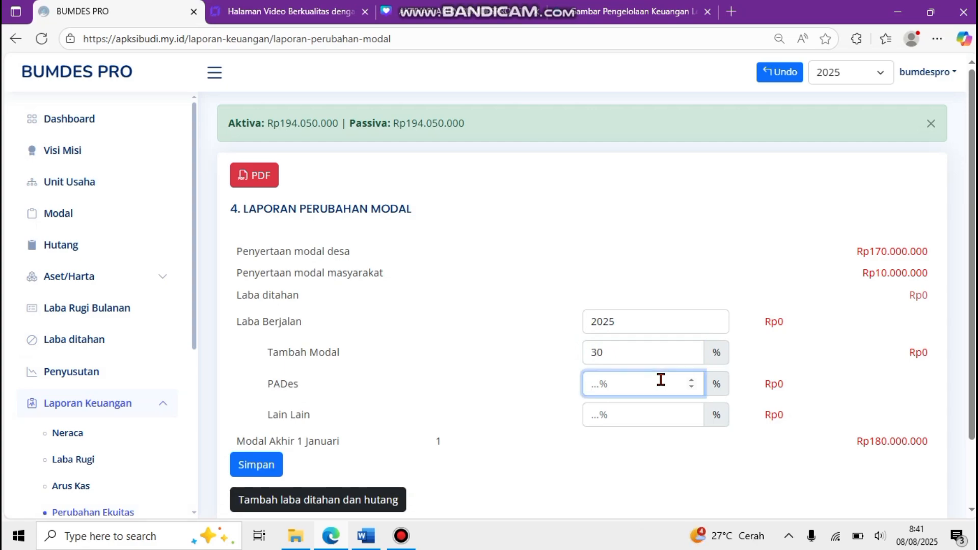
key("Tab")
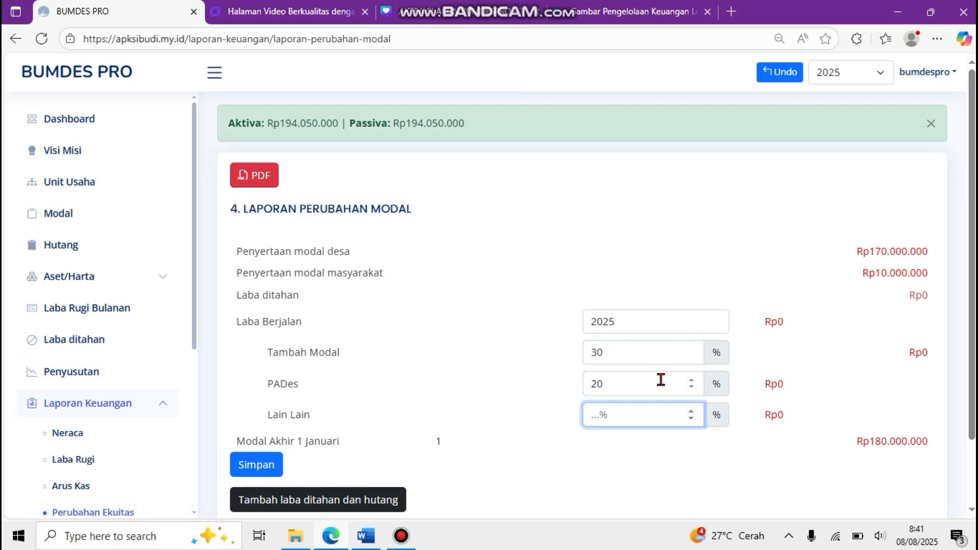
type("50")
left_click(245, 468)
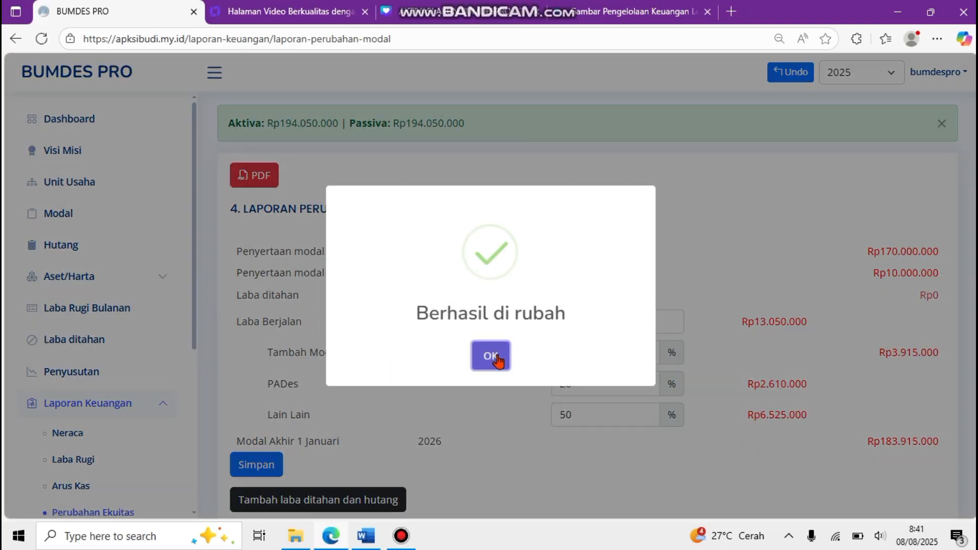
left_click(491, 356)
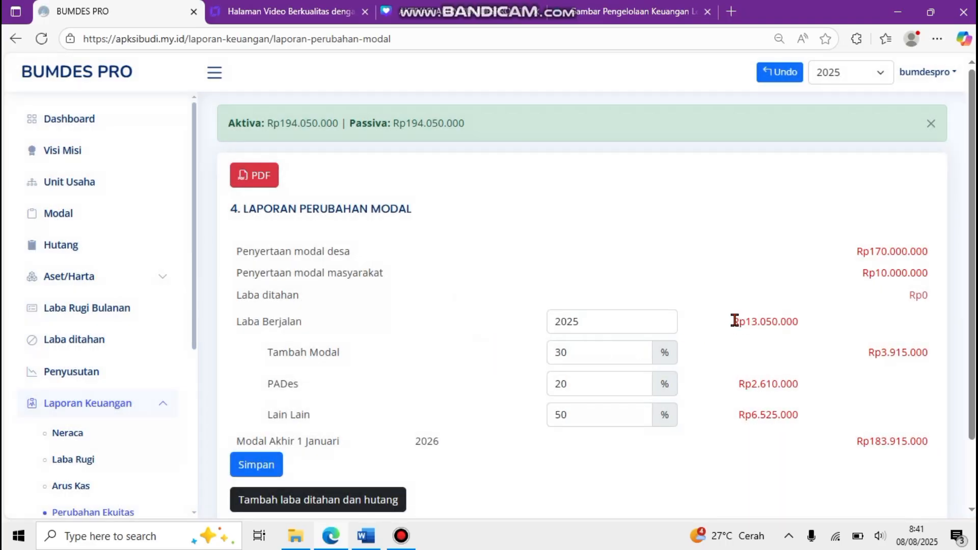
Examine the Laba Berjalan, Tambah Modal, PADes and Lain Lain amounts and percentages in the Laporan Perubahan Modal.
left_click_drag(734, 321, 795, 322)
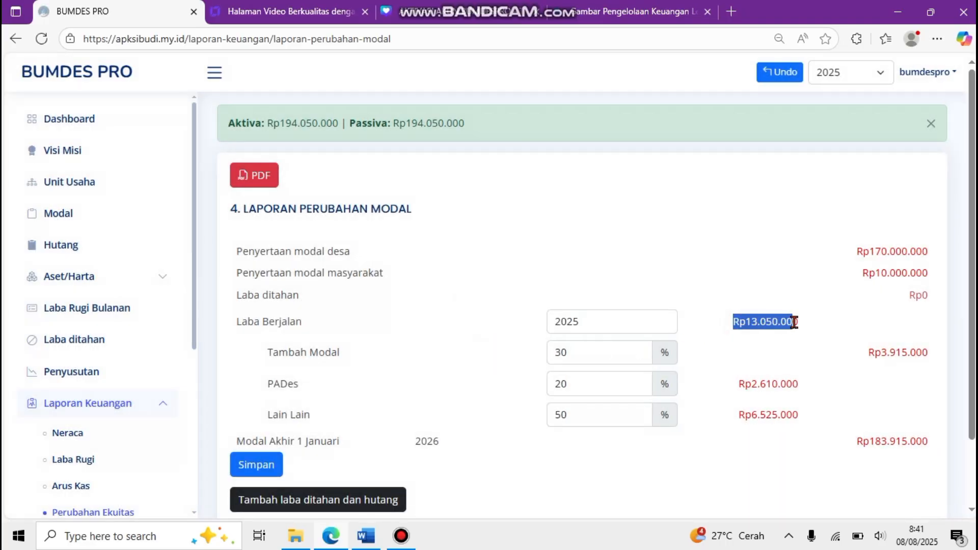
left_click(868, 354)
left_click_drag(876, 354, 931, 356)
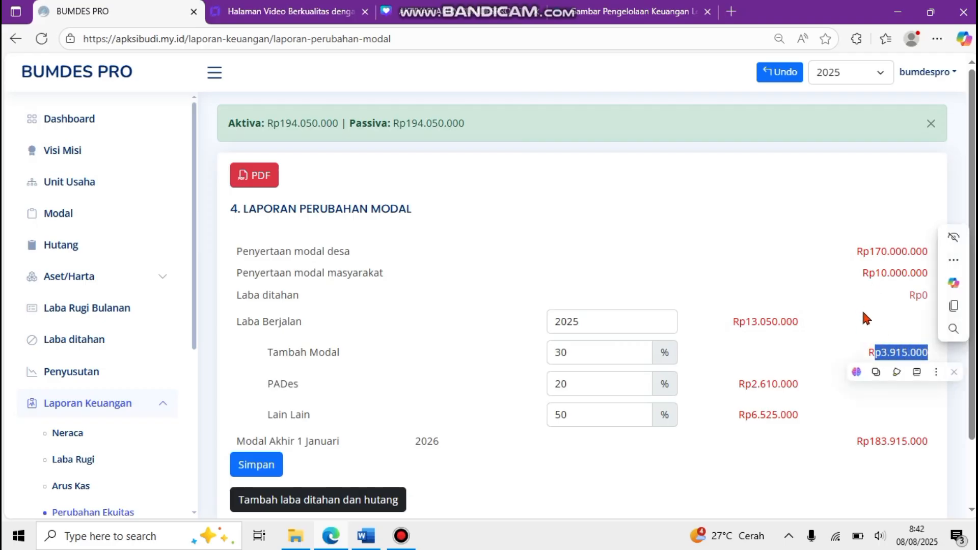
left_click(873, 341)
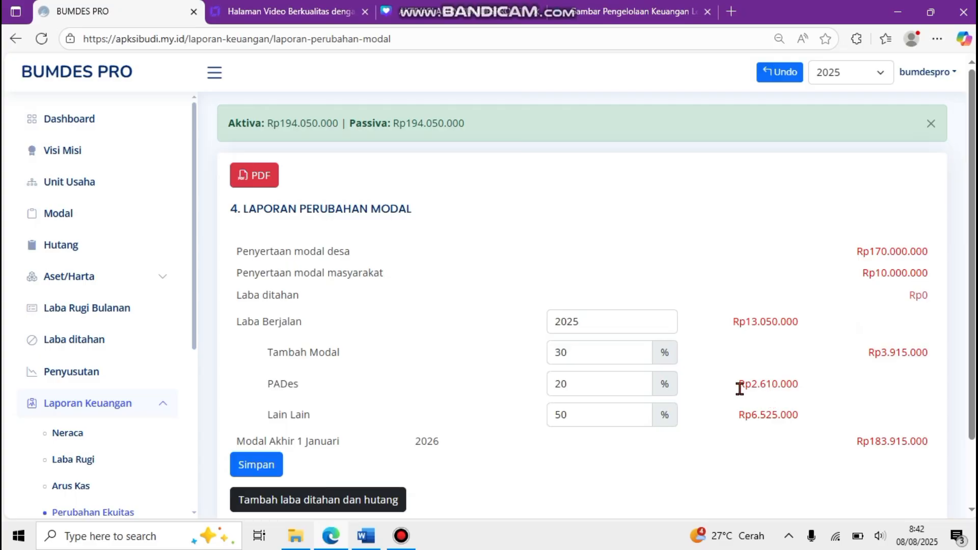
left_click_drag(739, 388, 812, 388)
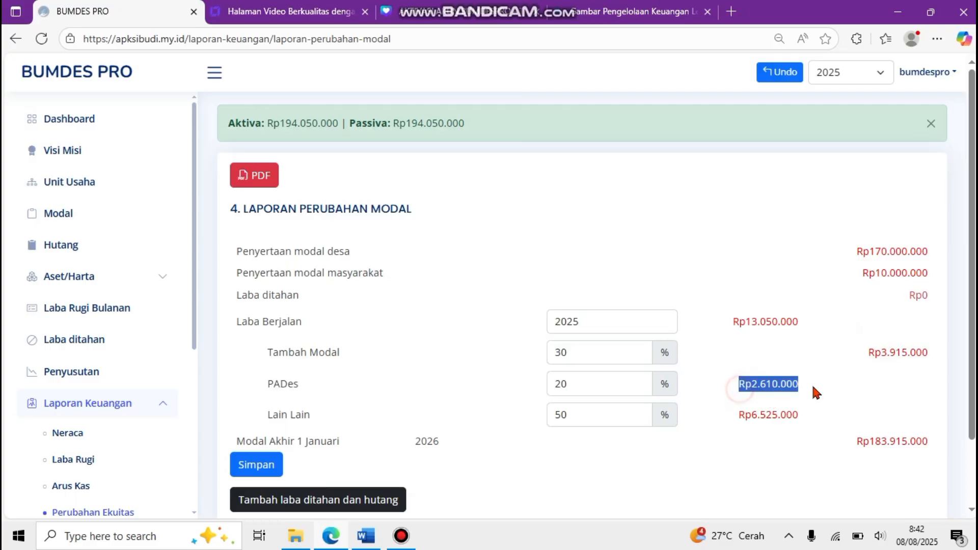
left_click(740, 416)
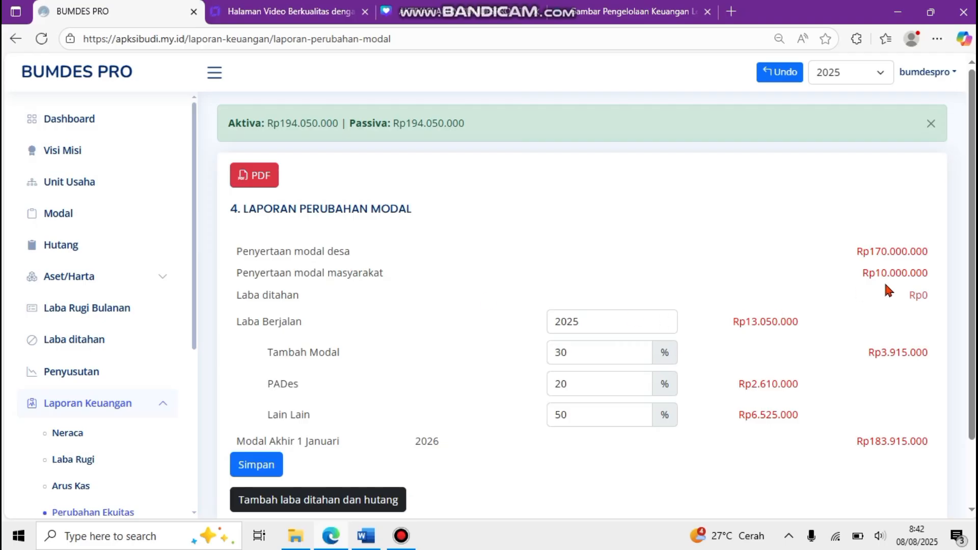
left_click_drag(970, 270, 971, 315)
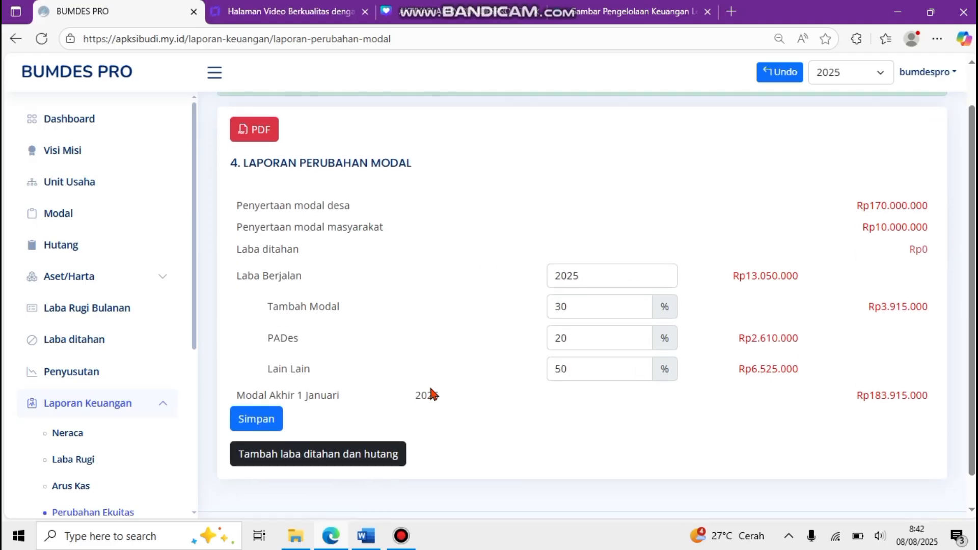
double_click(556, 309)
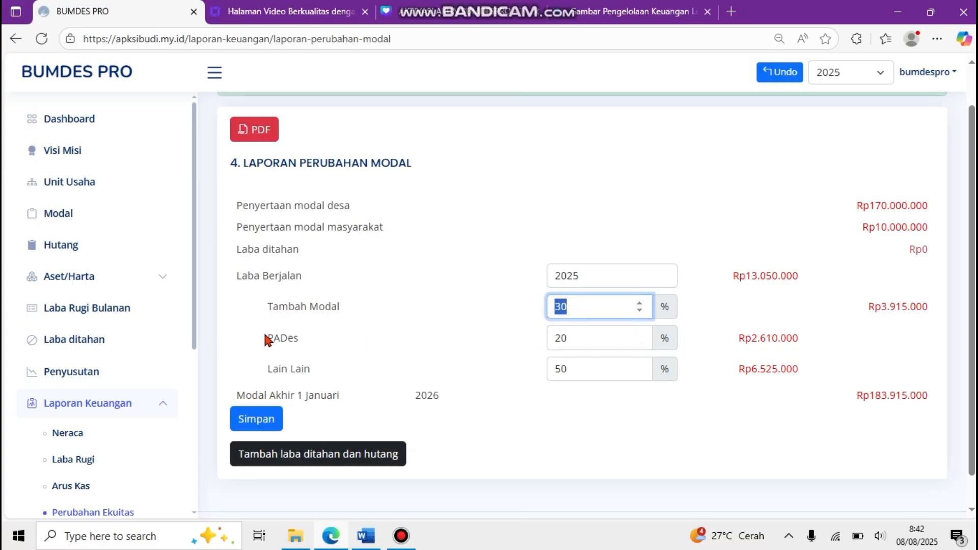
double_click(276, 338)
left_click(554, 339)
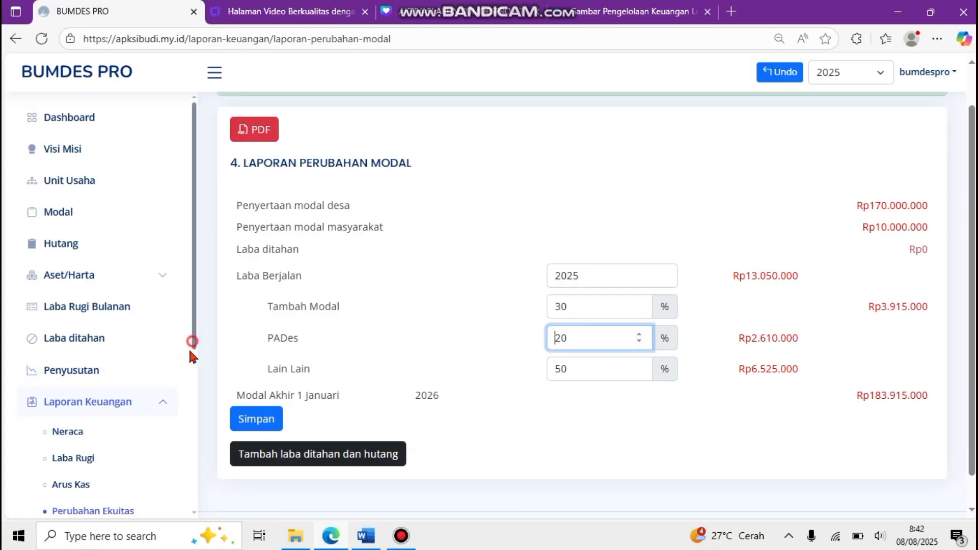
Open the printable financial report and examine the Tambah Modal, PADes and Modal Akhir amounts in its Laporan Perubahan Modal section.
scroll(176, 423, "down", 3)
left_click(84, 407)
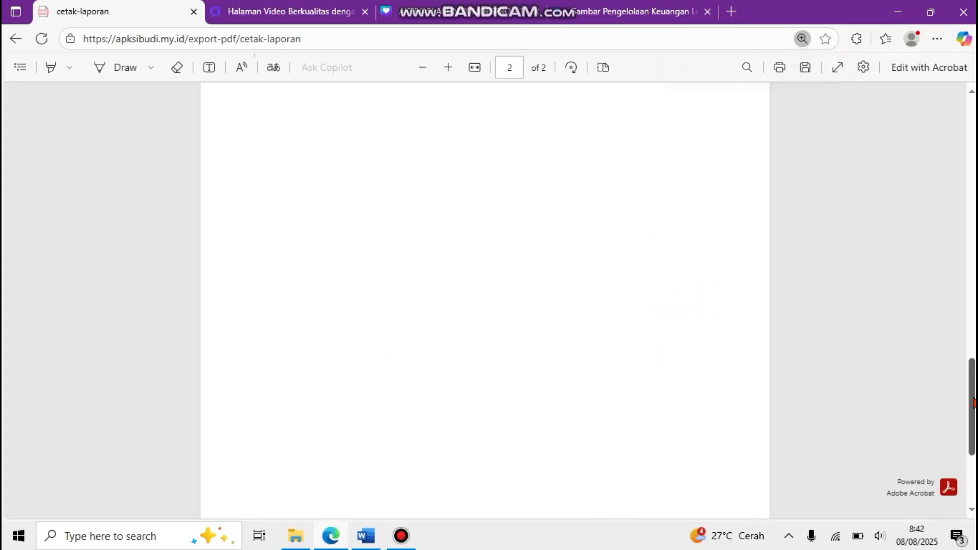
left_click_drag(972, 403, 972, 331)
scroll(961, 383, "down", 9)
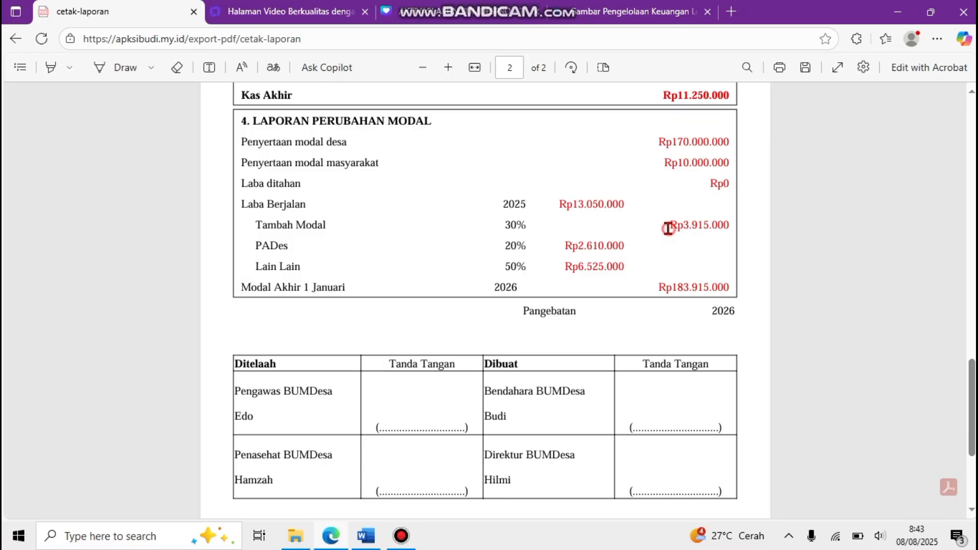
left_click_drag(668, 228, 731, 227)
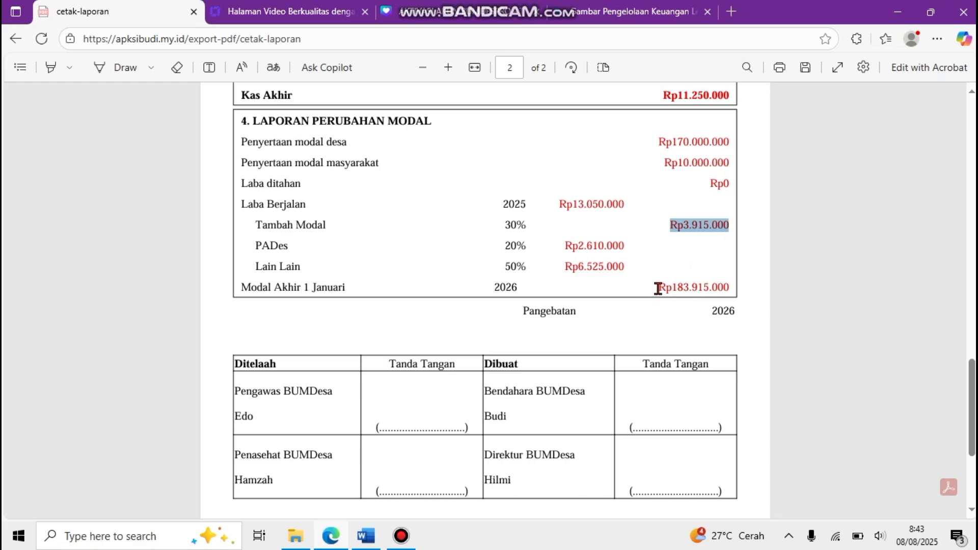
left_click_drag(657, 289, 730, 295)
left_click_drag(564, 247, 573, 246)
left_click(571, 233)
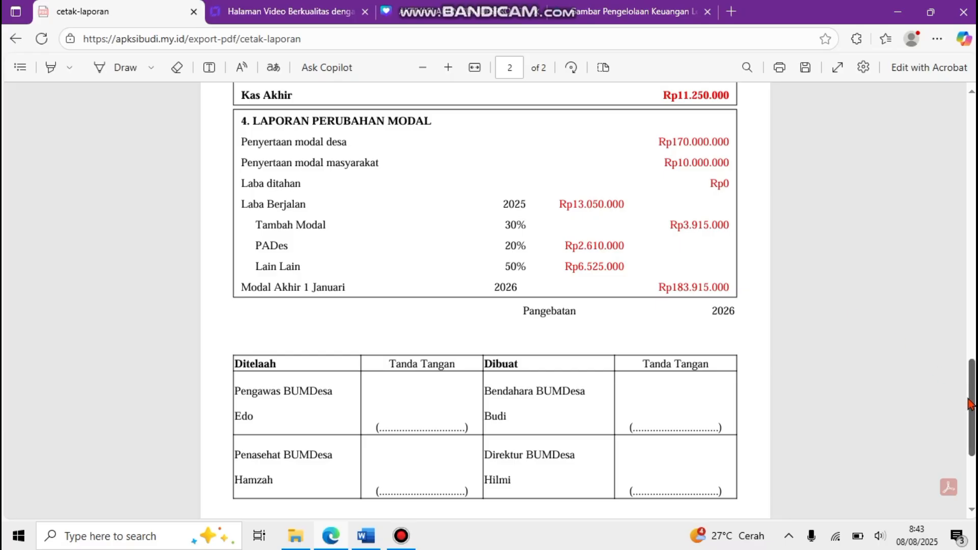
Review the PADes and Lain Lain rows of the printed report and the Laba ditahan amount in its Laporan Neraca.
scroll(503, 389, "up", 3)
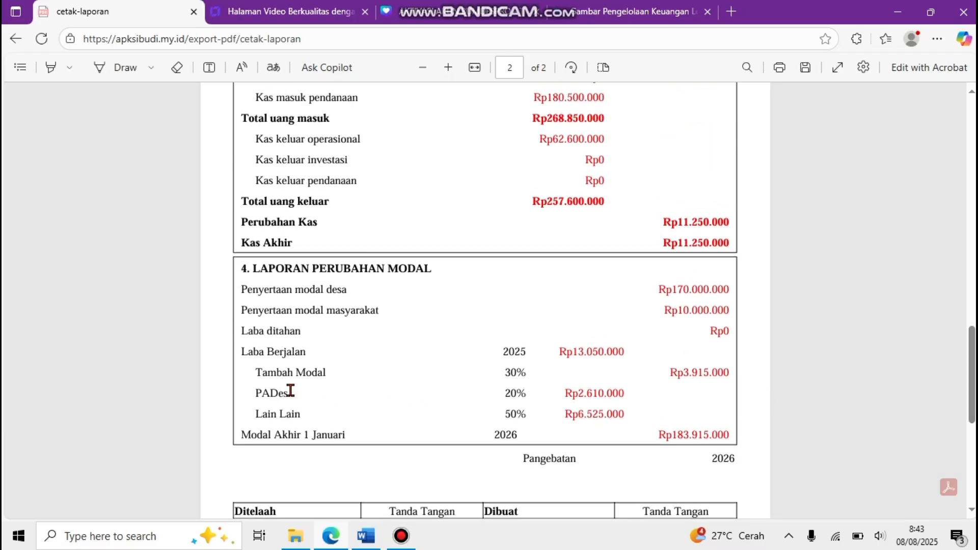
left_click_drag(254, 397, 306, 411)
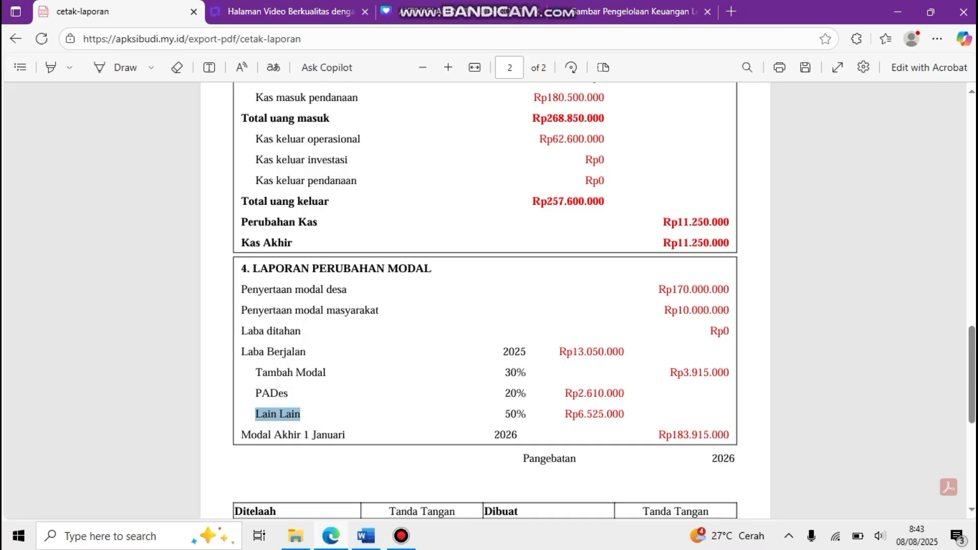
scroll(865, 236, "up", 15)
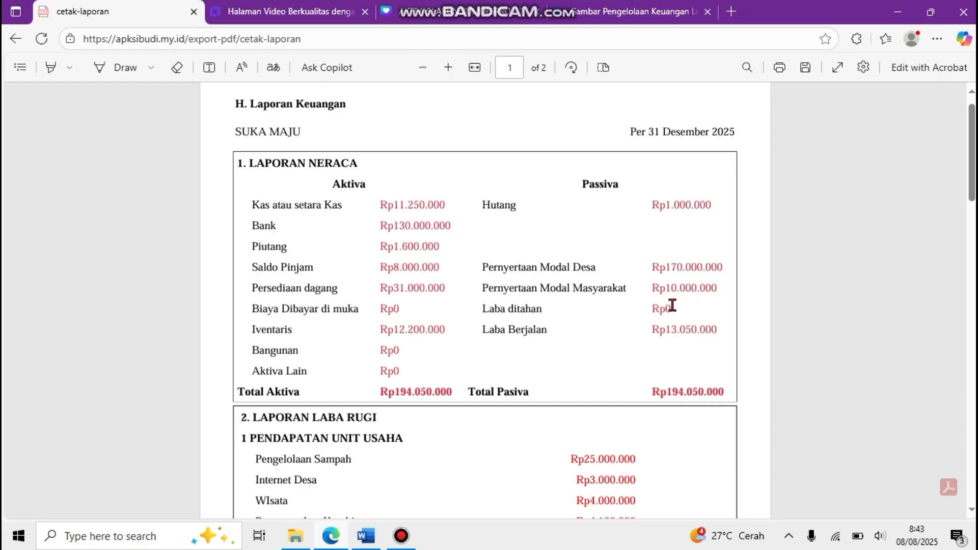
left_click_drag(670, 304, 662, 308)
Save the report as laporan_keuangan (1).pdf in the Downloads folder and return to the Laporan Perubahan Modal page.
left_click(805, 68)
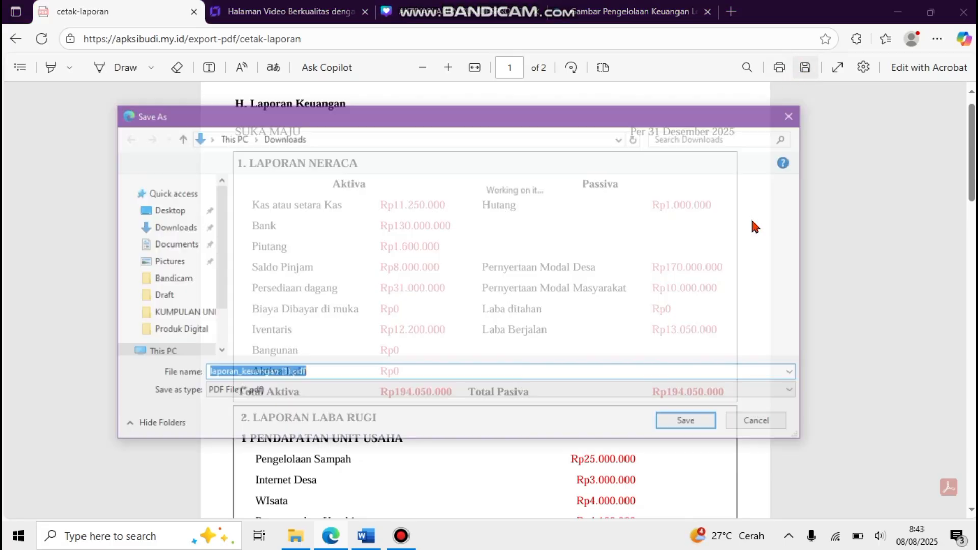
left_click(689, 423)
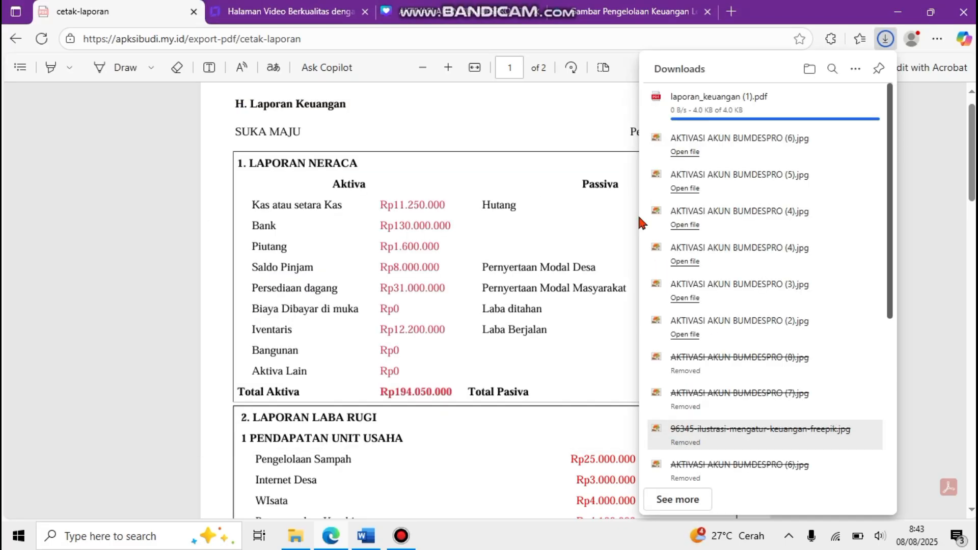
left_click(14, 39)
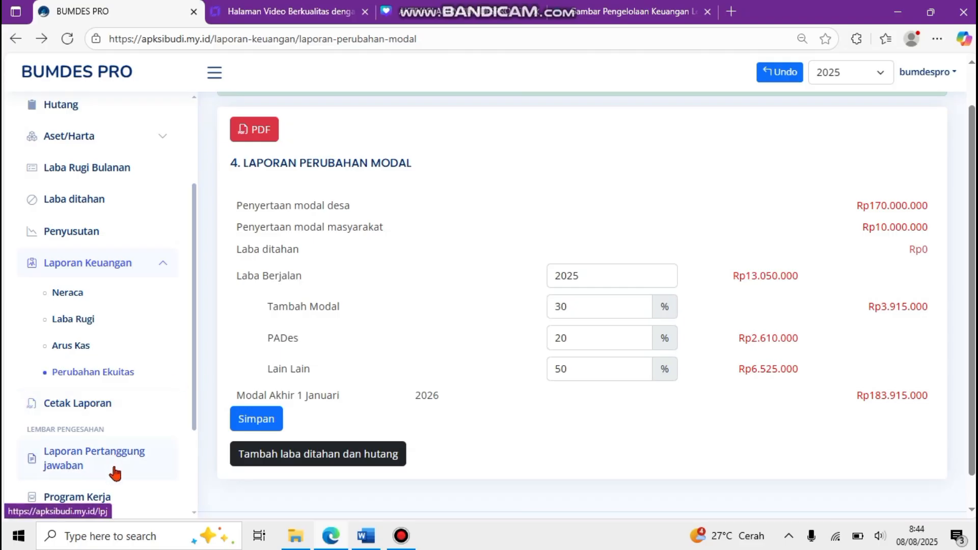
left_click_drag(190, 418, 192, 430)
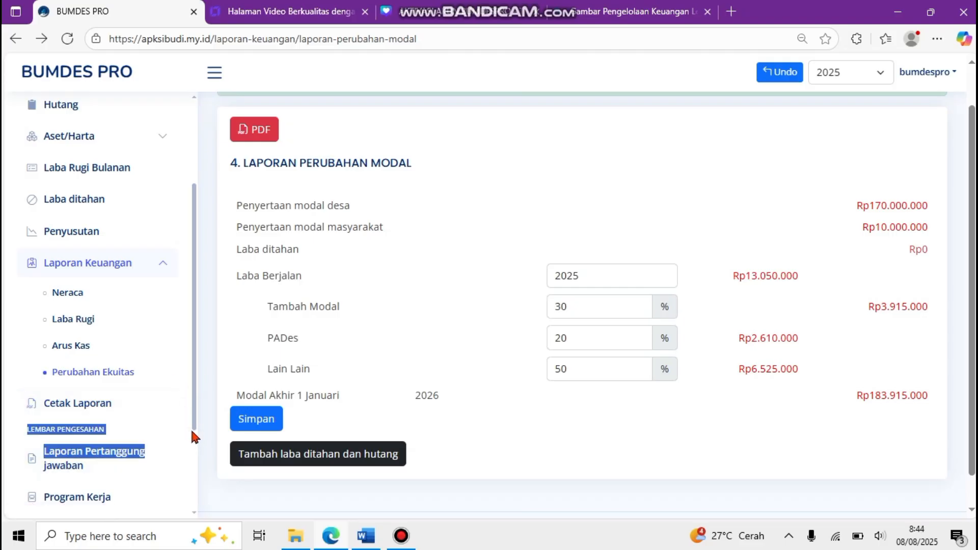
Open the 2025 Laporan Neraca and close the books with Tutup Buku, accepting the confirmation.
left_click(137, 449)
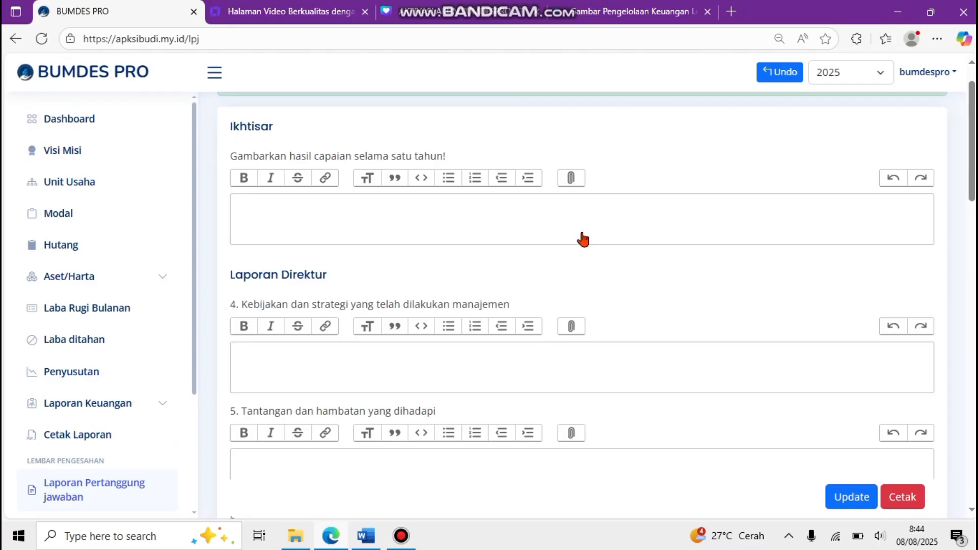
mouse_move(972, 177)
left_mouse_down()
mouse_move(972, 289)
mouse_move(972, 163)
left_mouse_up()
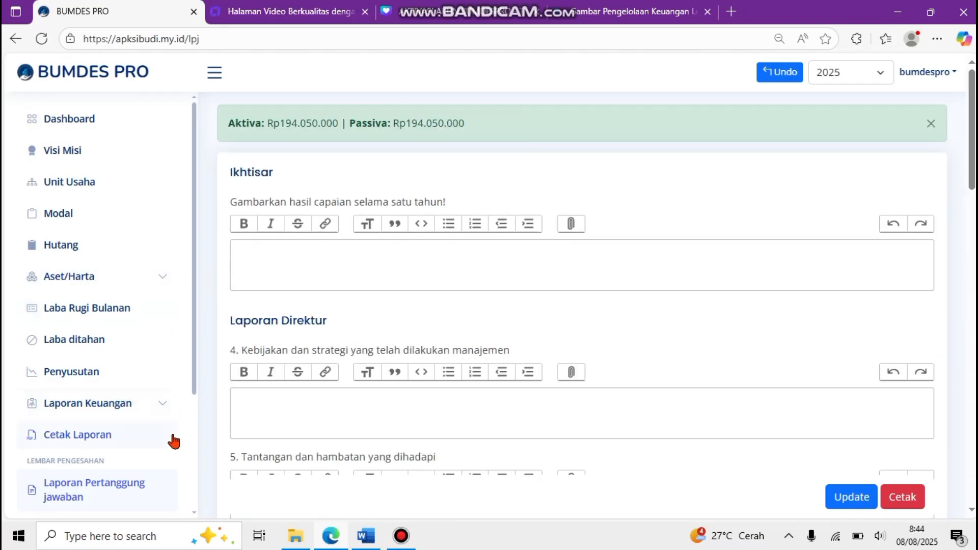
left_click(142, 417)
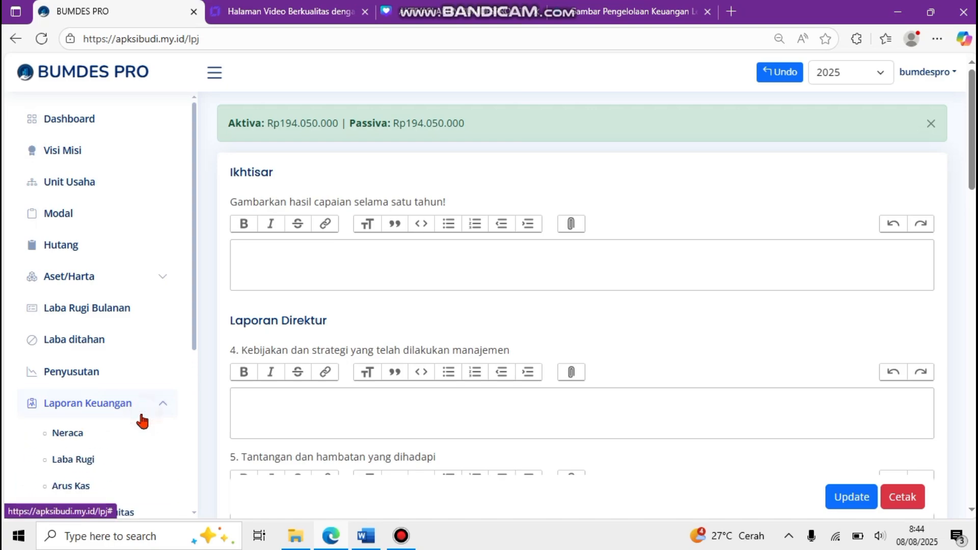
scroll(189, 370, "down", 2)
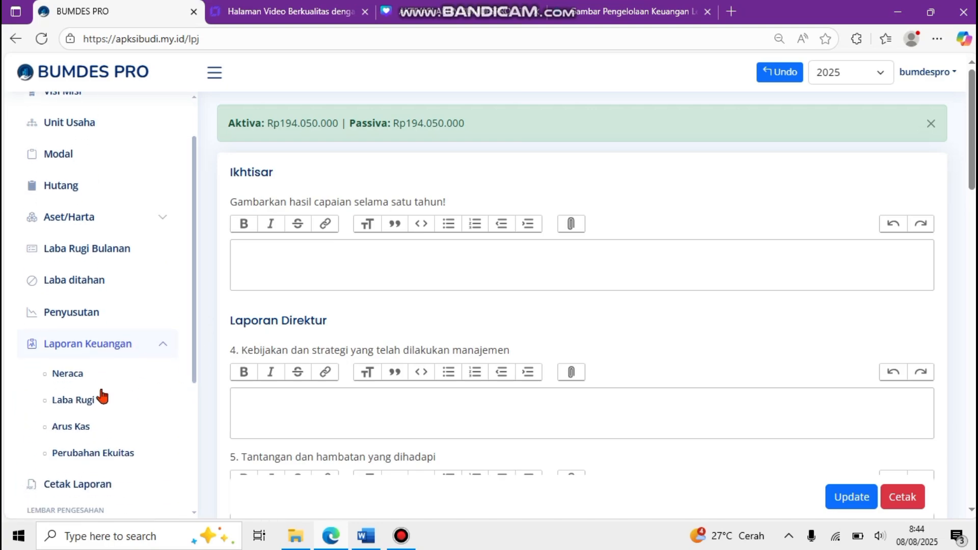
left_click(64, 376)
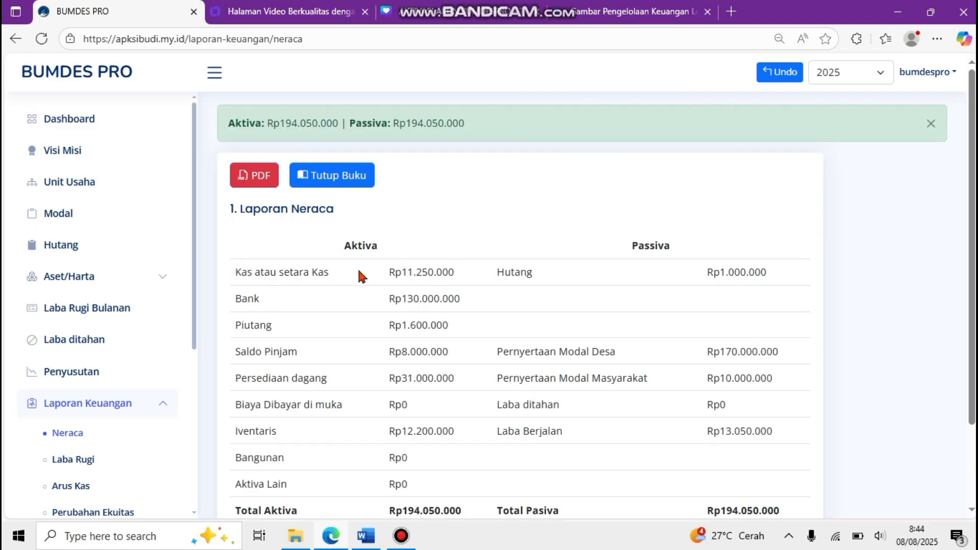
left_click(345, 176)
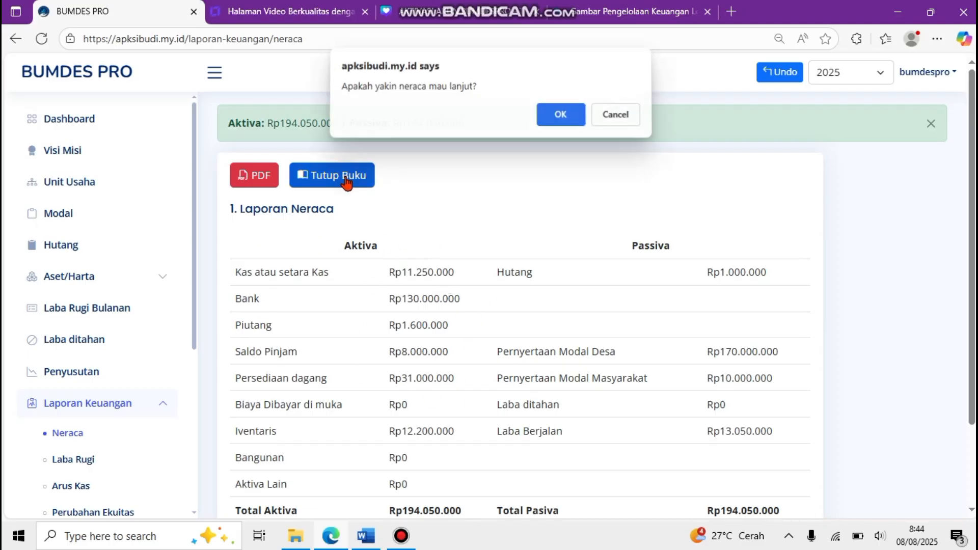
left_click(560, 117)
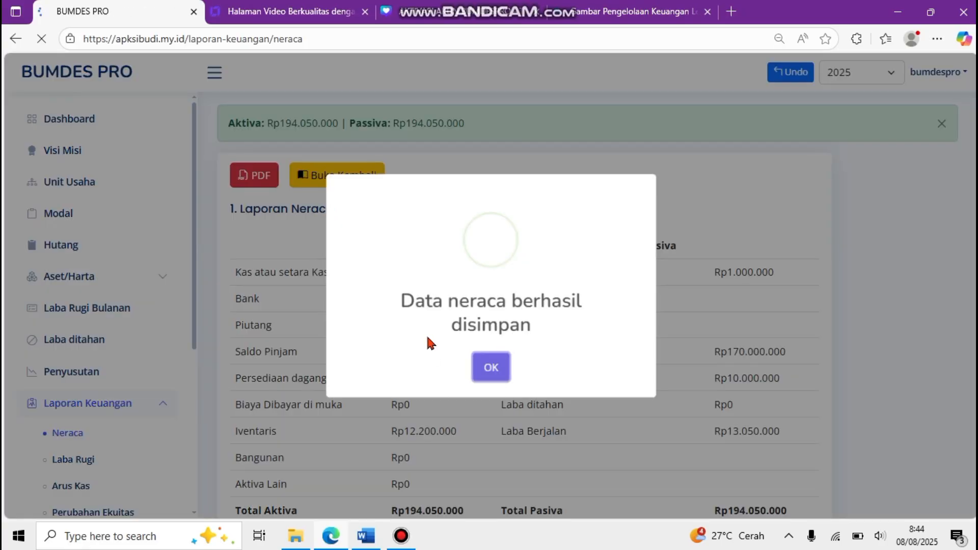
left_click(479, 375)
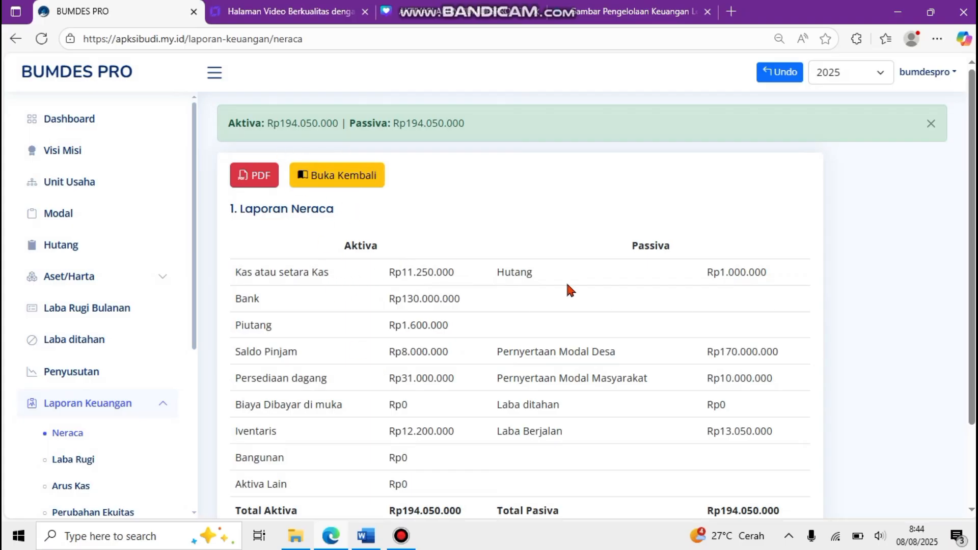
Open the Perubahan Ekuitas report and add the allocated profit to laba ditahan and hutang, accepting the confirmation.
left_click_drag(974, 292, 973, 370)
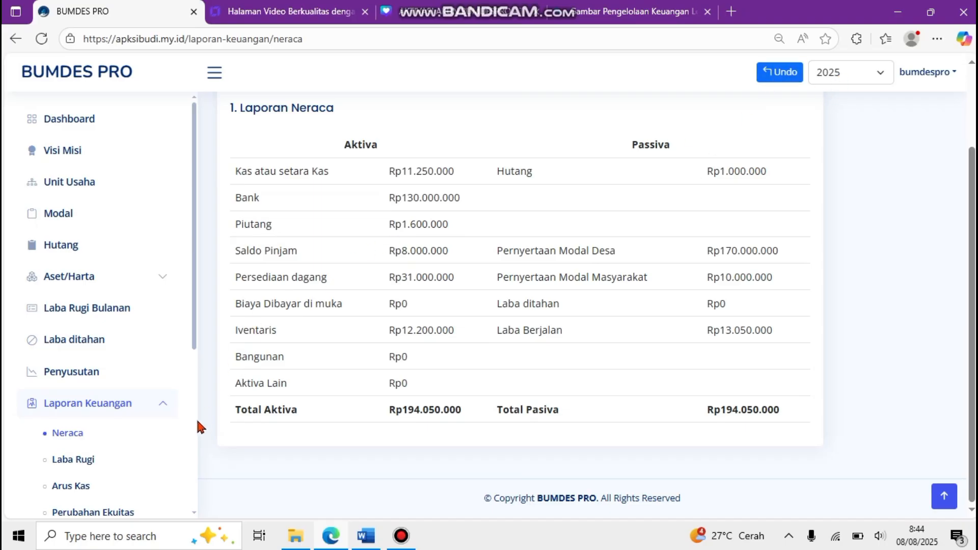
left_click_drag(194, 332, 191, 417)
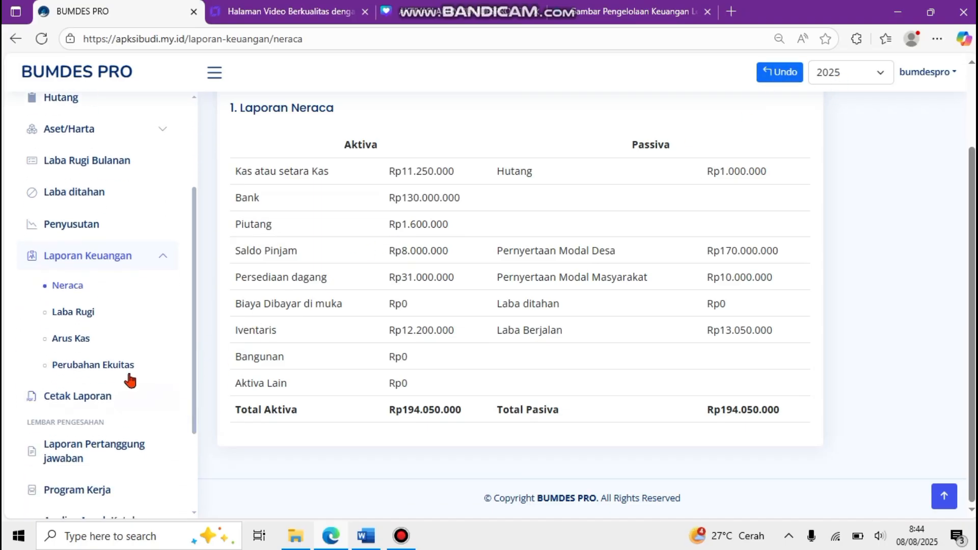
left_click(113, 371)
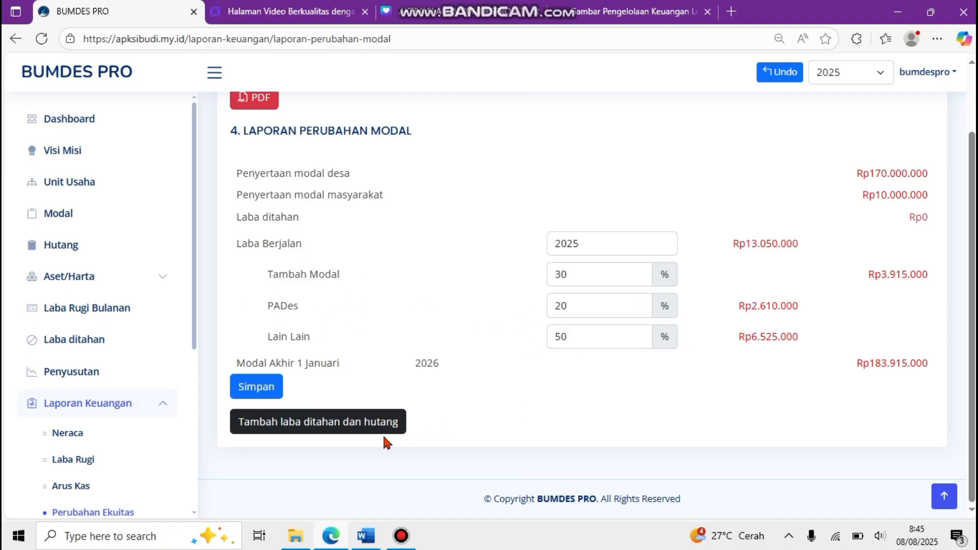
left_click(362, 430)
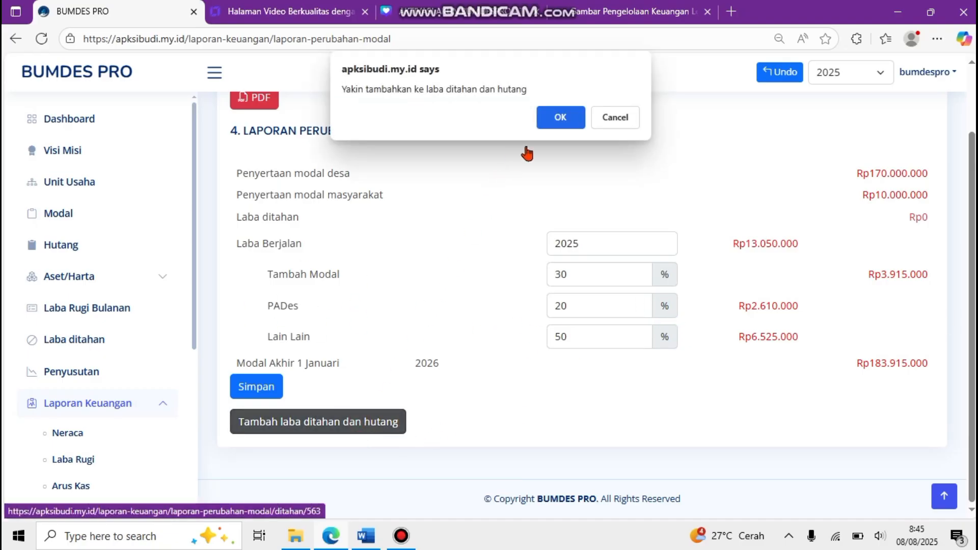
left_click(559, 116)
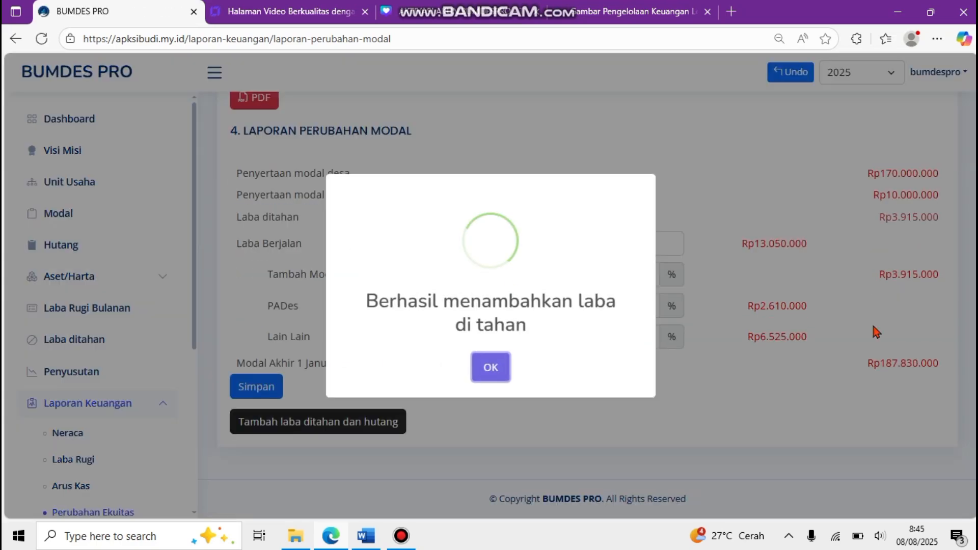
left_click(498, 367)
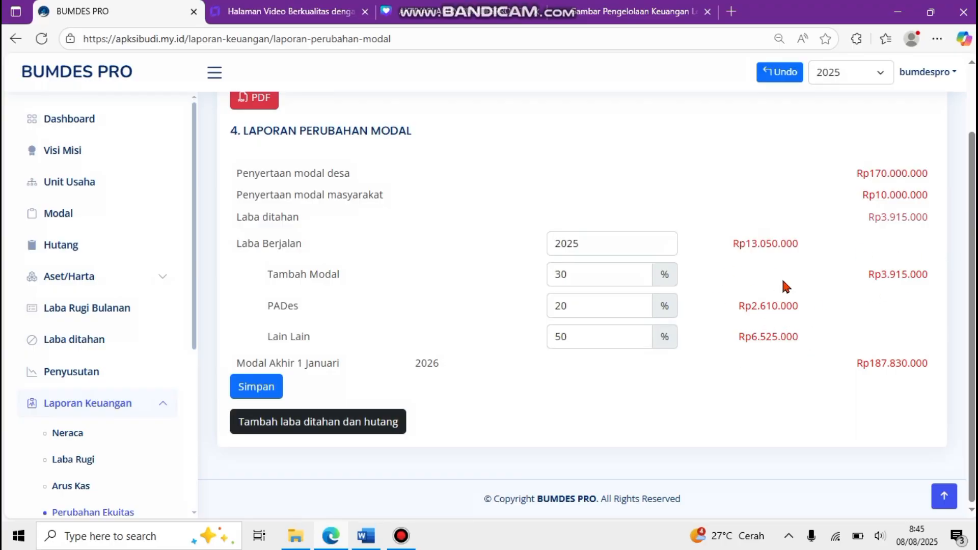
Switch the active bookkeeping year to 2026.
scroll(896, 123, "up", 2)
left_click(859, 75)
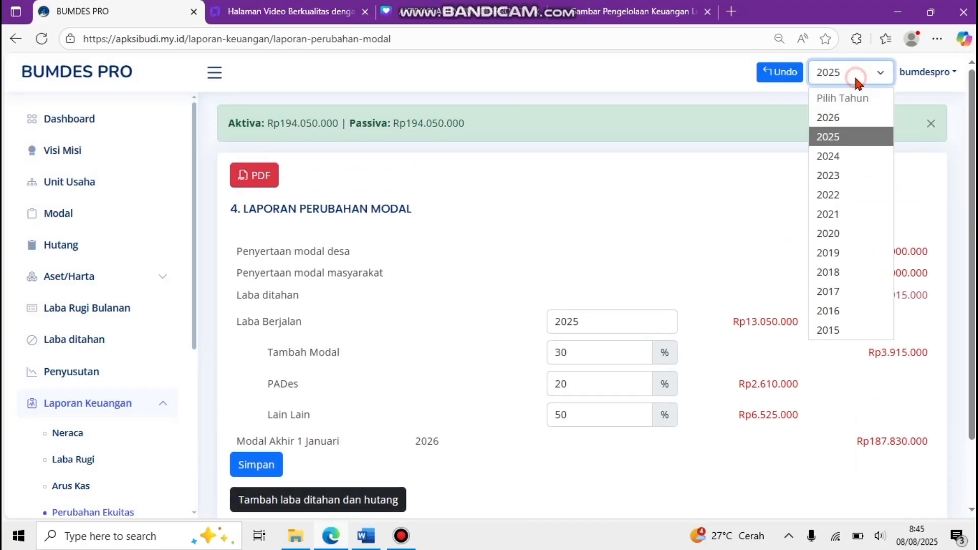
left_click(850, 116)
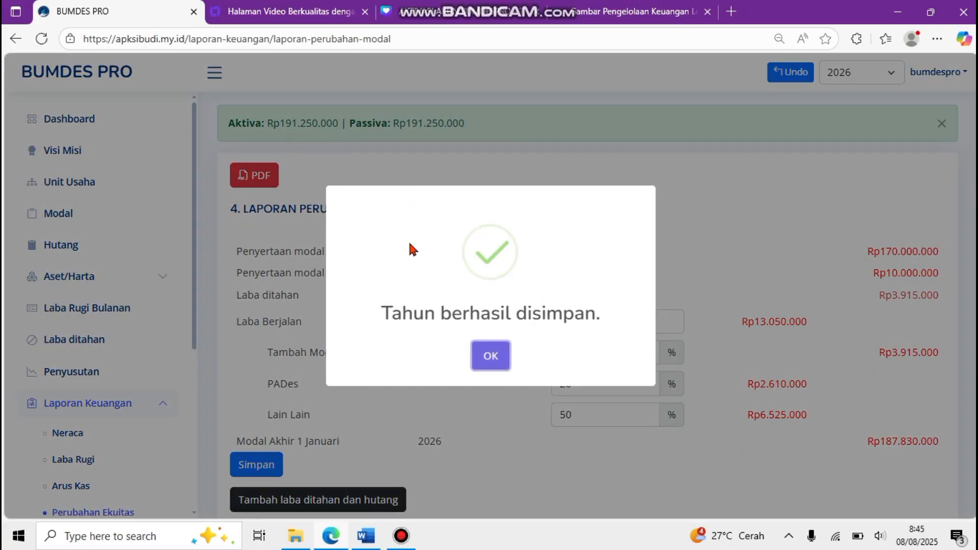
left_click(491, 363)
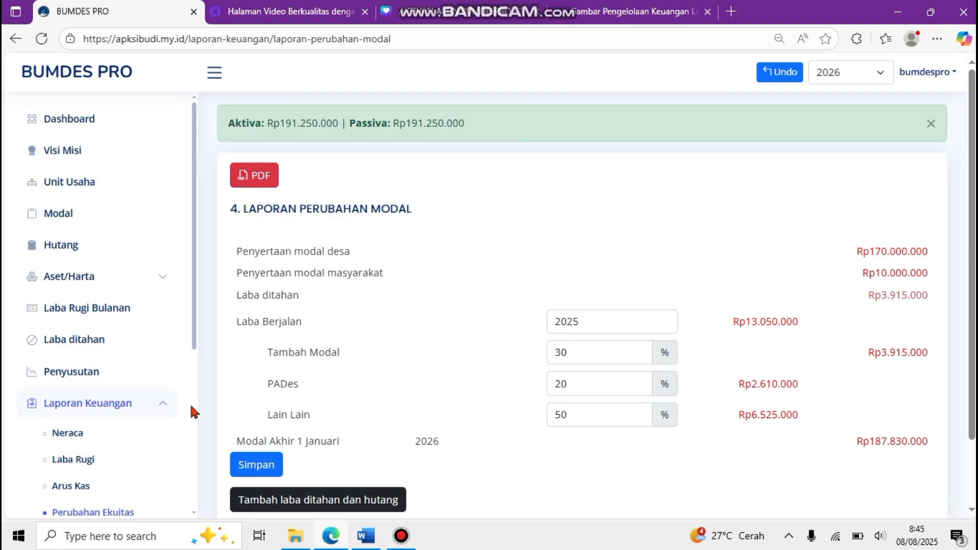
Open the 2026 Laporan Neraca and examine its Laba ditahan and Hutang amounts.
left_click(66, 434)
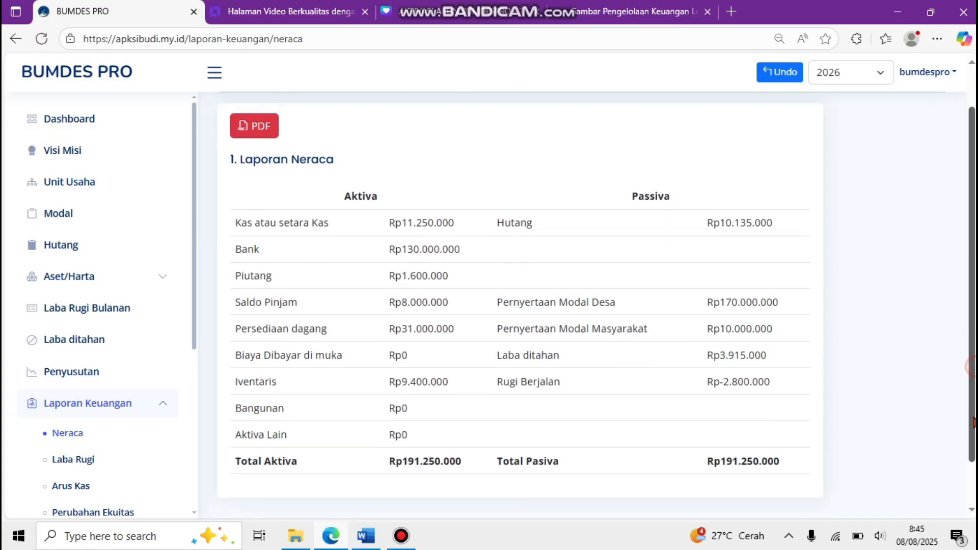
scroll(728, 377, "down", 2)
left_click_drag(707, 340, 762, 334)
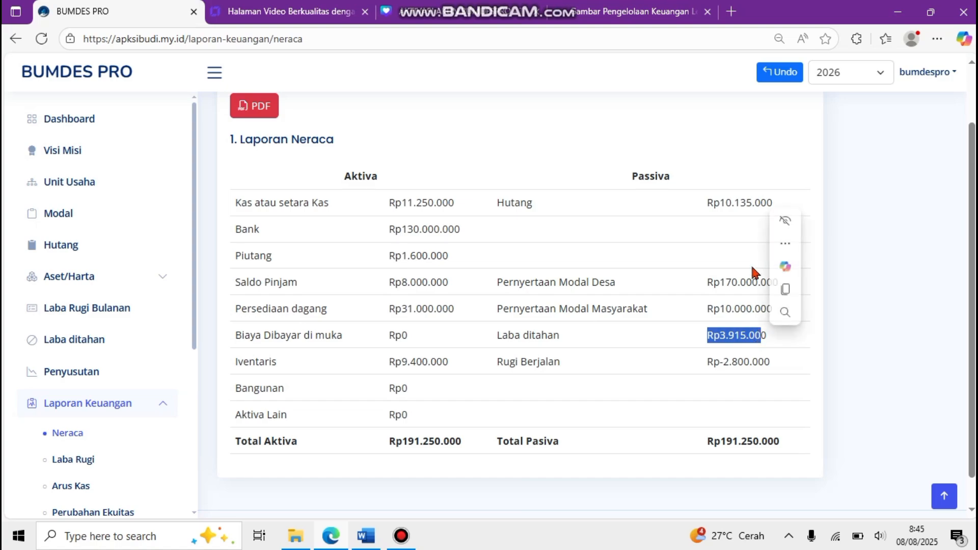
left_click(704, 206)
left_click_drag(703, 205, 774, 204)
Open the Hutang page and examine the Nilai of the PADes and SHU debts in Data Hutang.
left_click(74, 216)
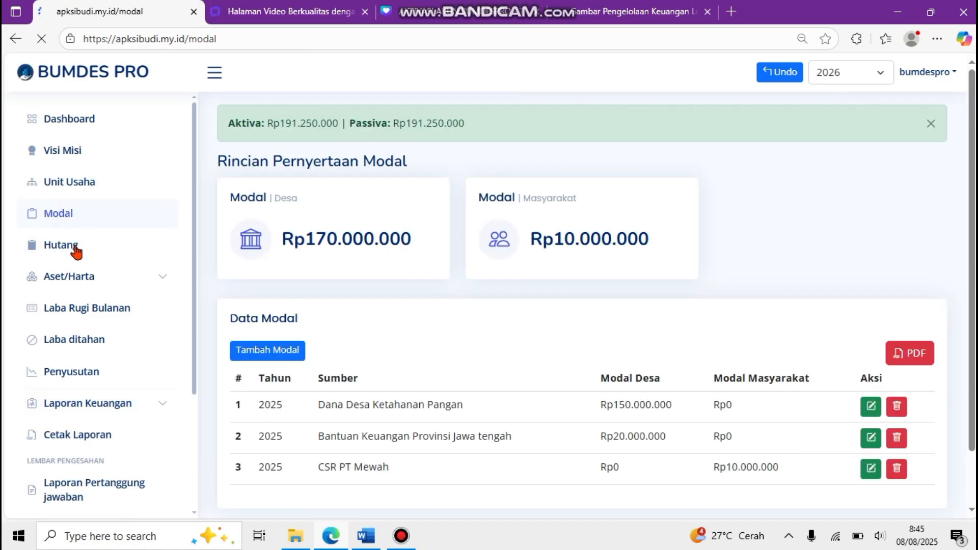
left_click(75, 248)
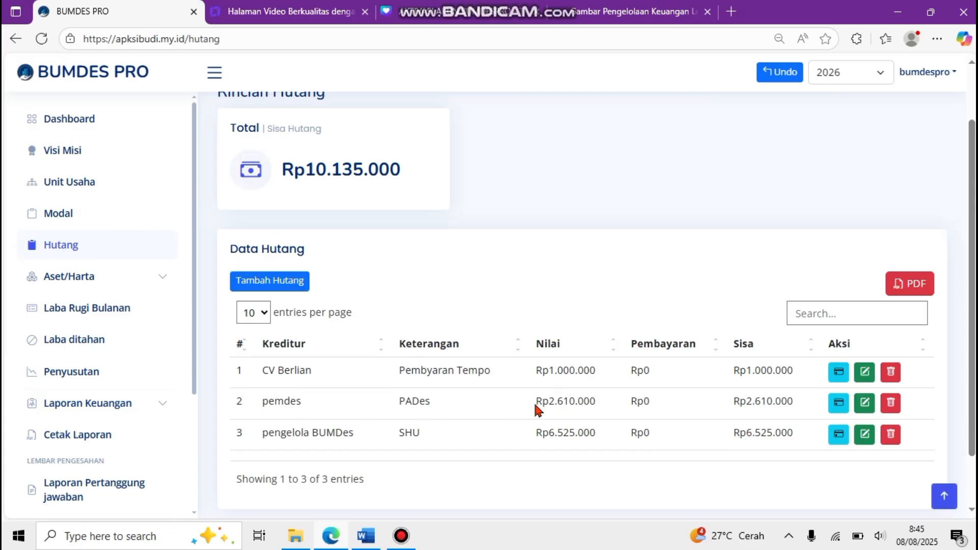
left_click_drag(535, 403, 590, 403)
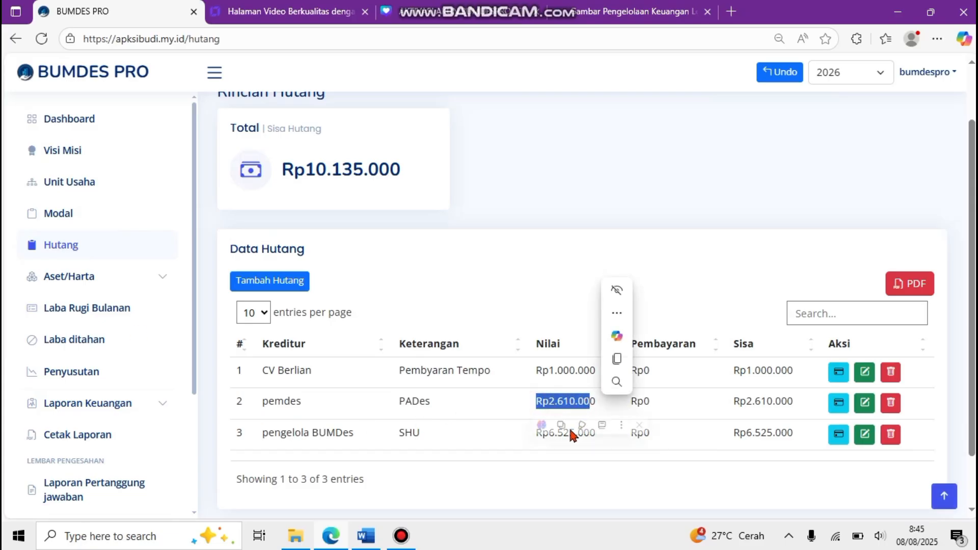
left_click(386, 435)
left_click_drag(535, 433, 587, 433)
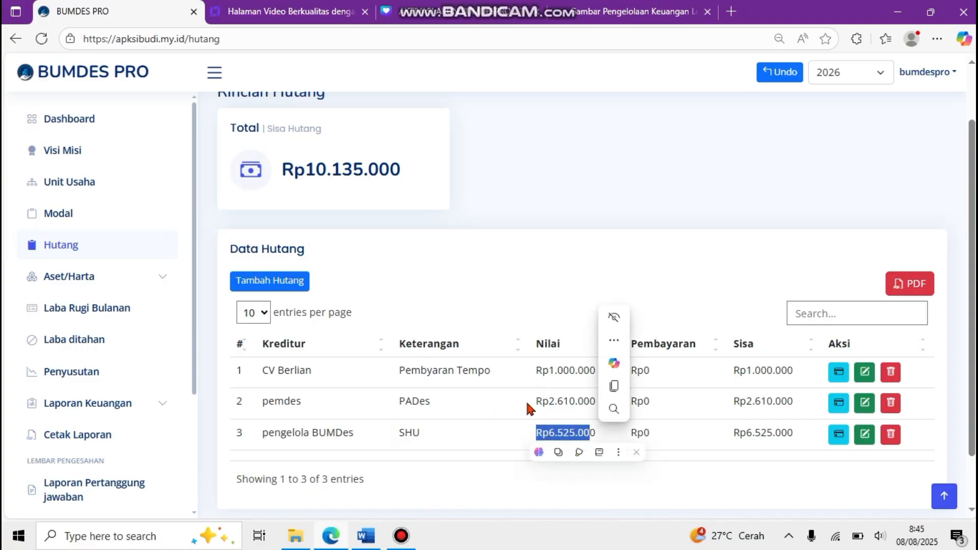
left_click(525, 399)
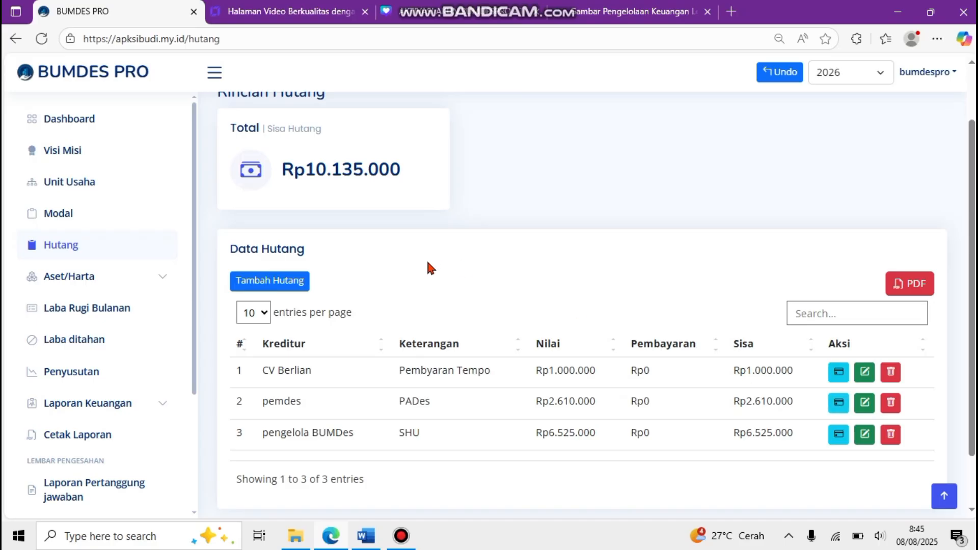
Record an added payment of 2.610.000 on the pemdes PADes debt and check the Aktiva and Passiva totals.
left_click(838, 410)
left_click(464, 206)
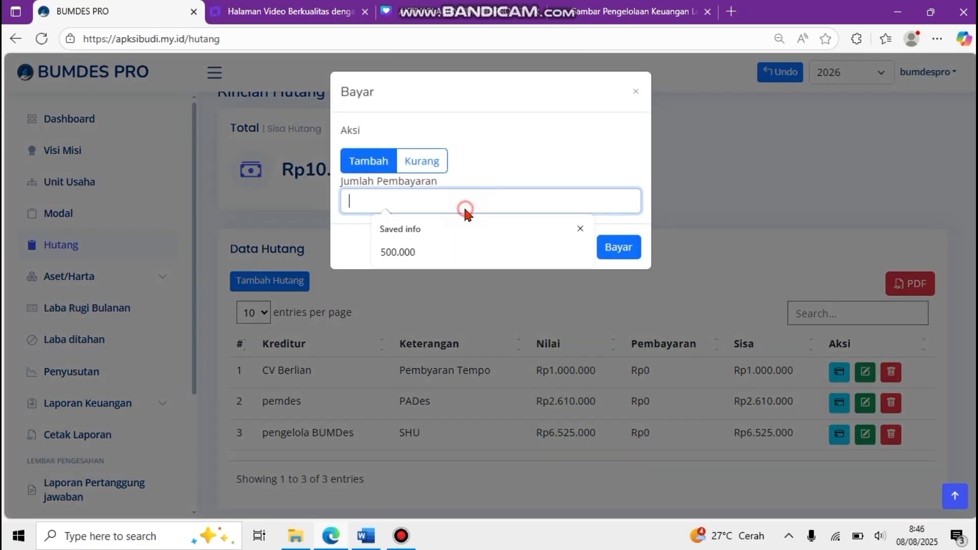
type("2.")
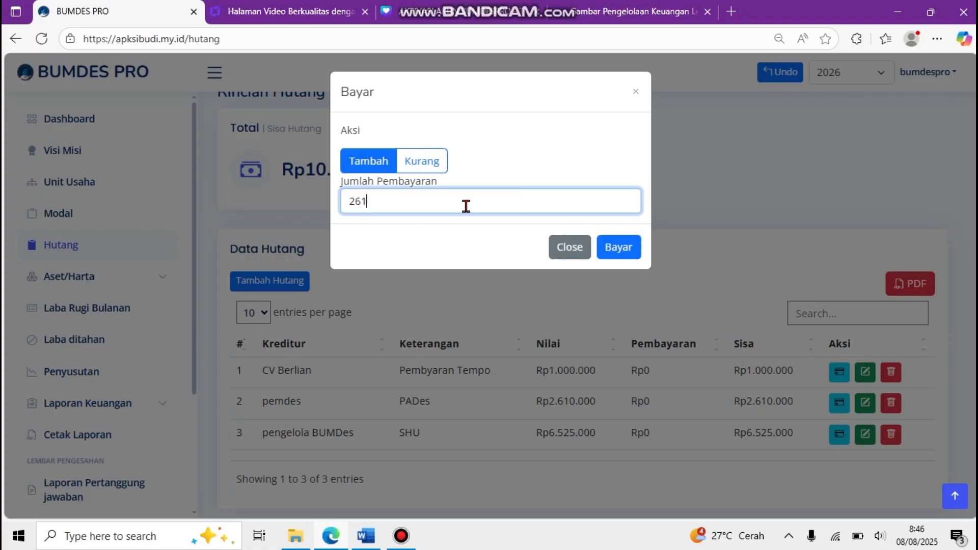
type("610.000")
left_click(627, 254)
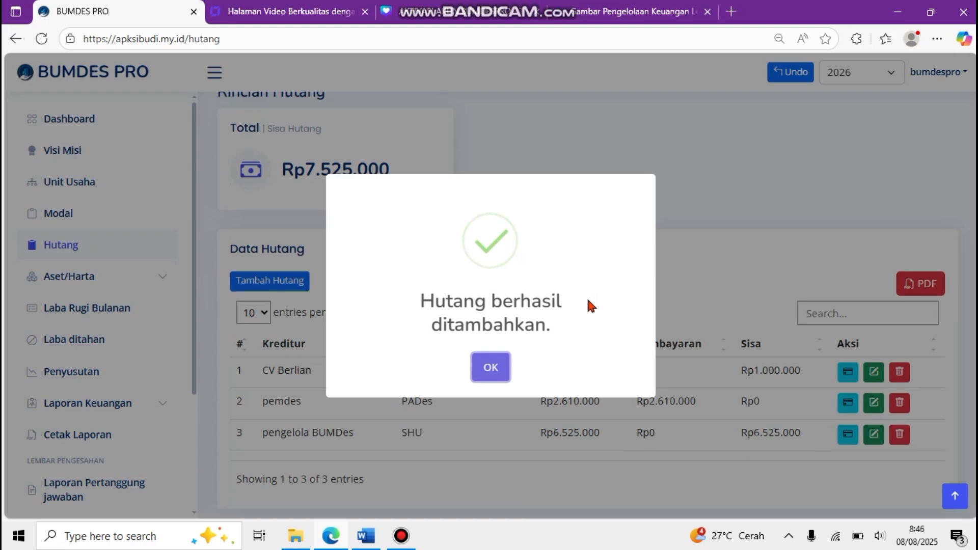
left_click(489, 367)
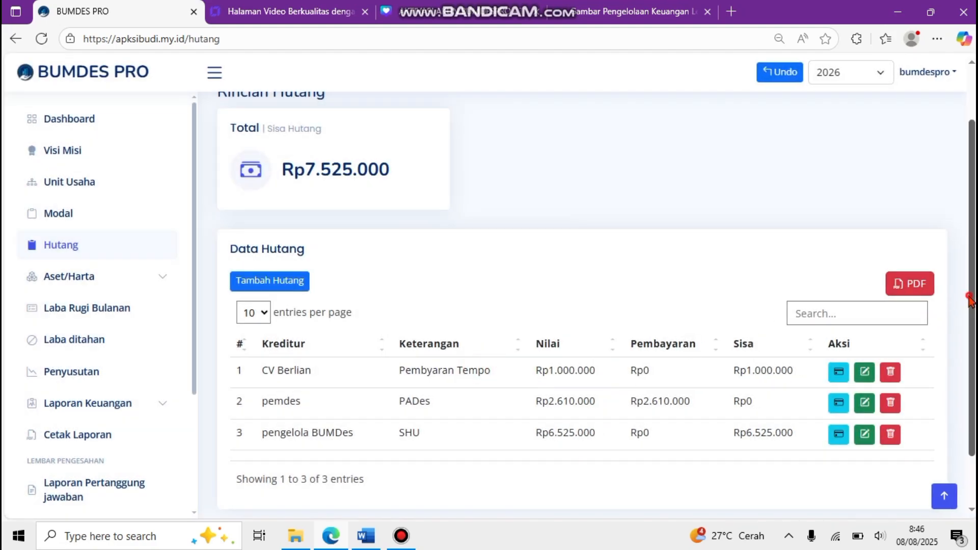
scroll(899, 301, "up", 2)
scroll(406, 393, "down", 2)
scroll(406, 394, "up", 2)
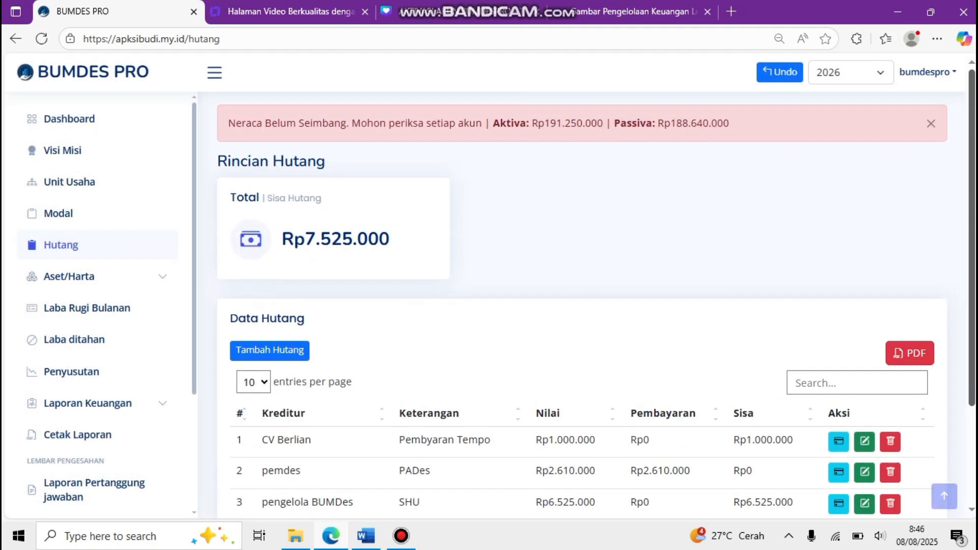
Start a new Buku Kas transaction dated 01/01/2026 with the name Setor PADes.
left_click(129, 280)
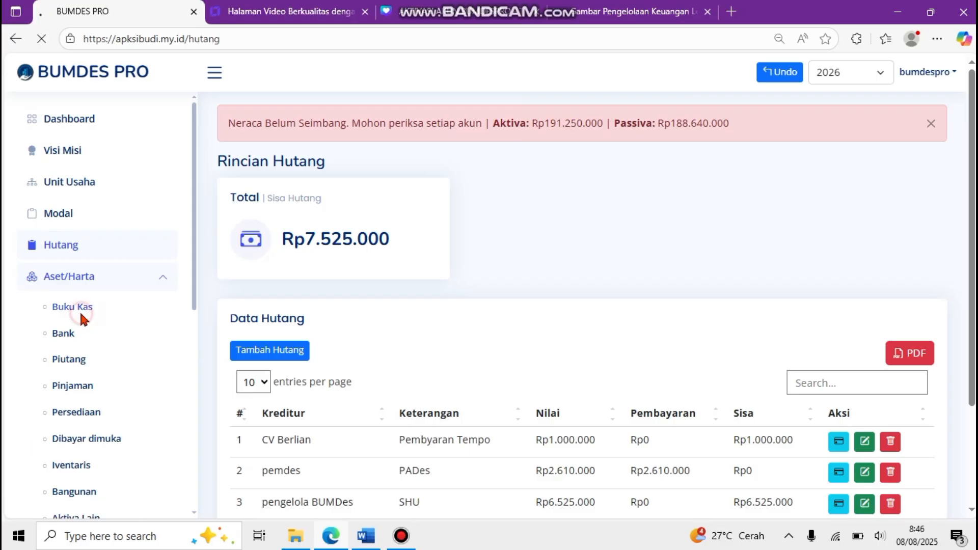
left_click(83, 317)
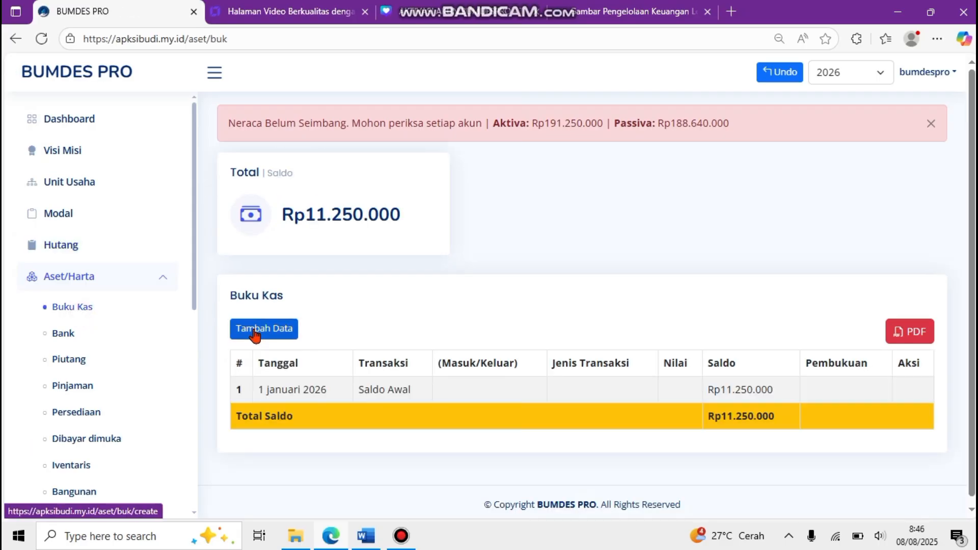
left_click(280, 337)
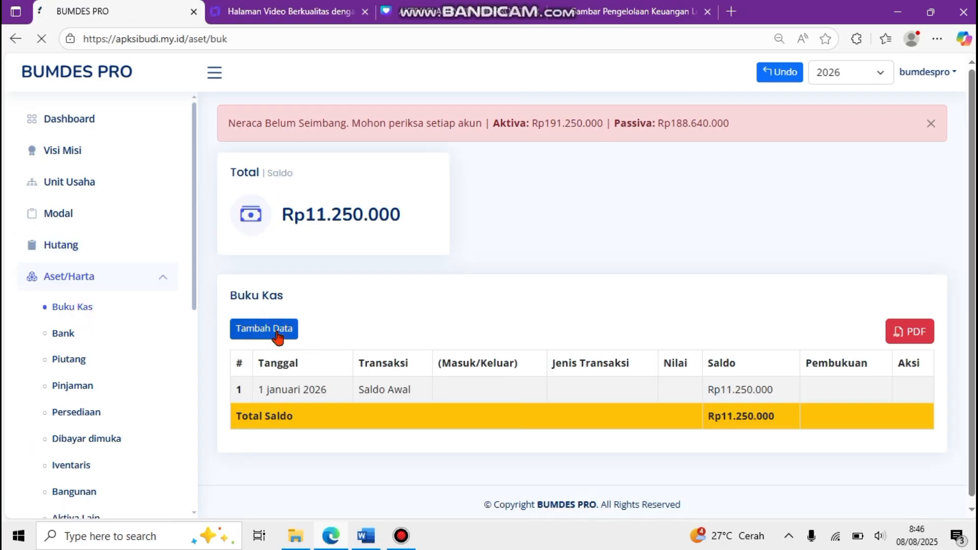
left_click(244, 234)
type("01/")
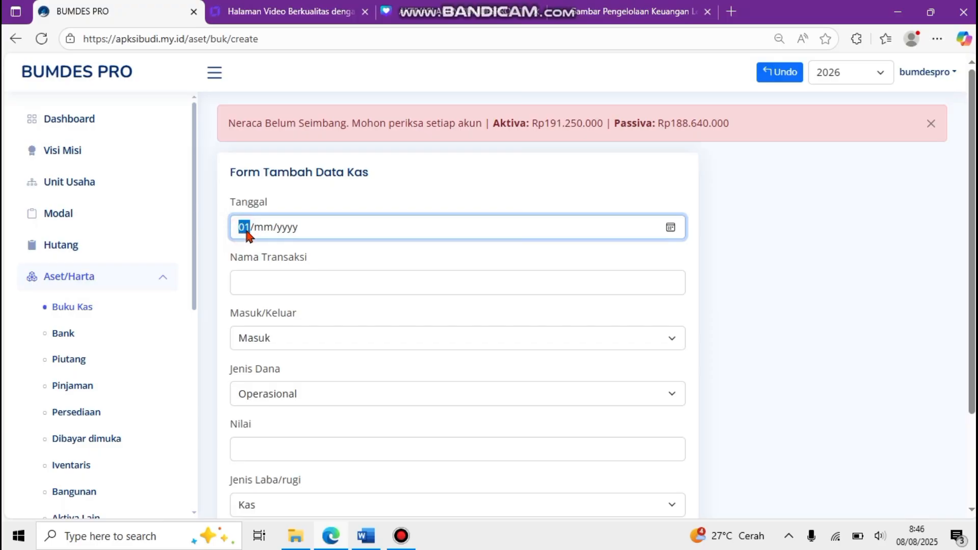
type("01")
key("Tab")
key("Tab")
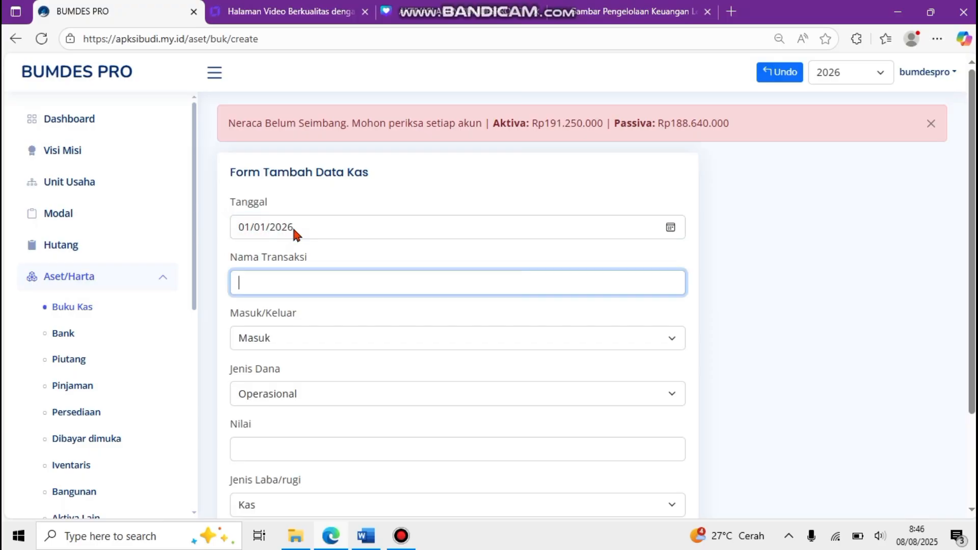
type("Se")
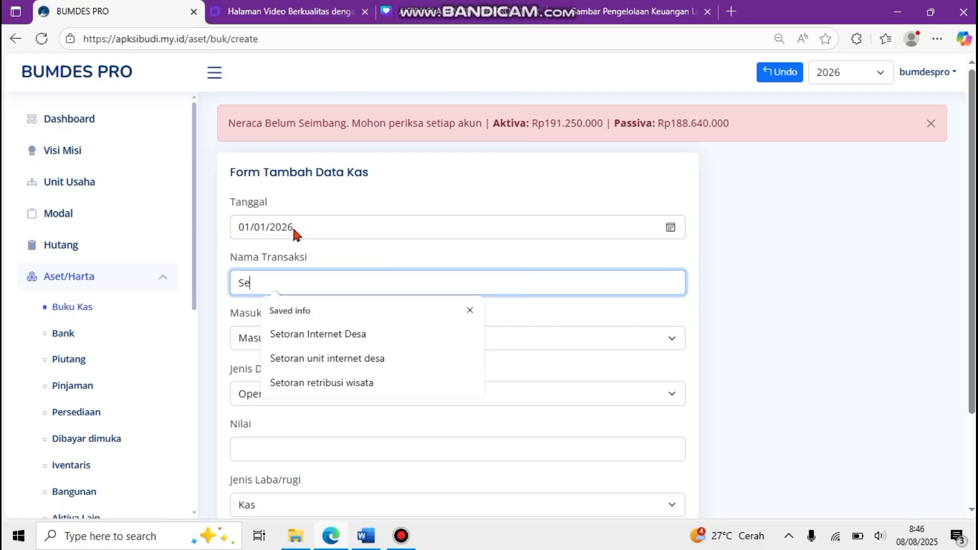
type("tor PADes")
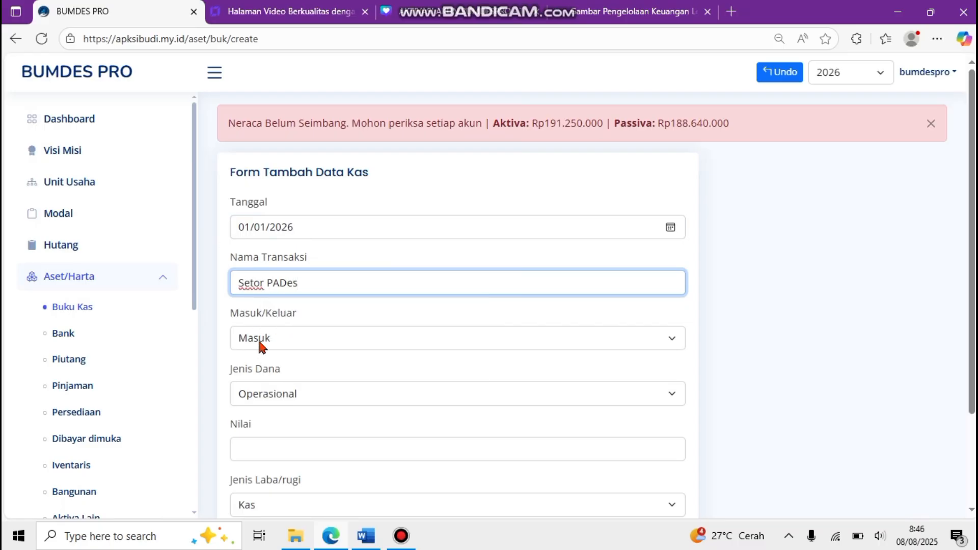
Set the Setor PADes entry to Keluar with a Nilai of 2.610.000, keep Jenis Laba/rugi as Kas, and save it.
left_click(262, 346)
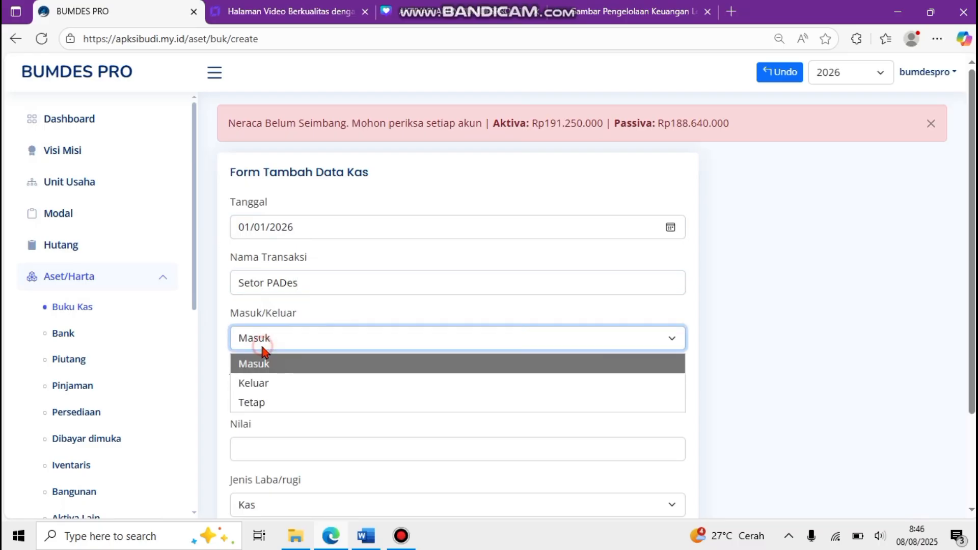
left_click(262, 382)
left_click(266, 450)
left_click(317, 456)
left_click(320, 455)
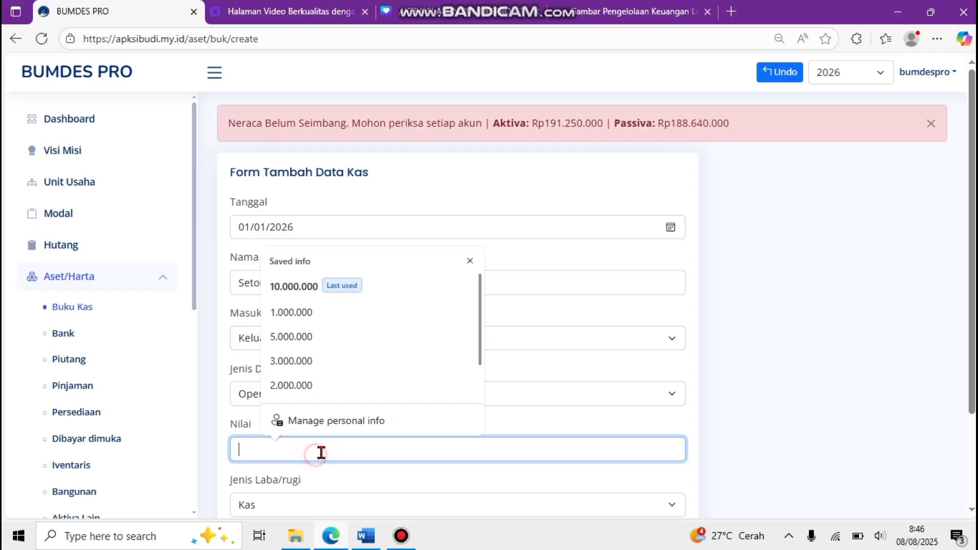
type("2.610")
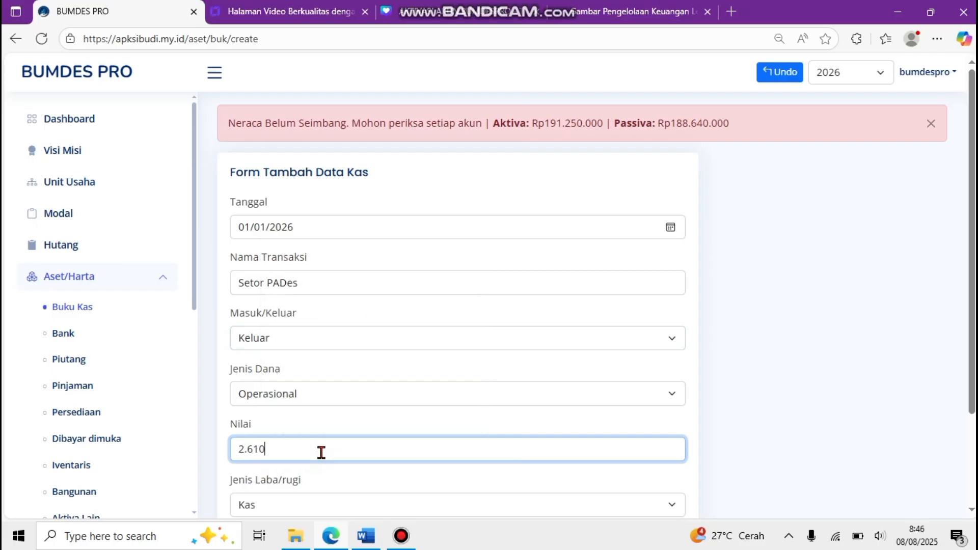
type(".000")
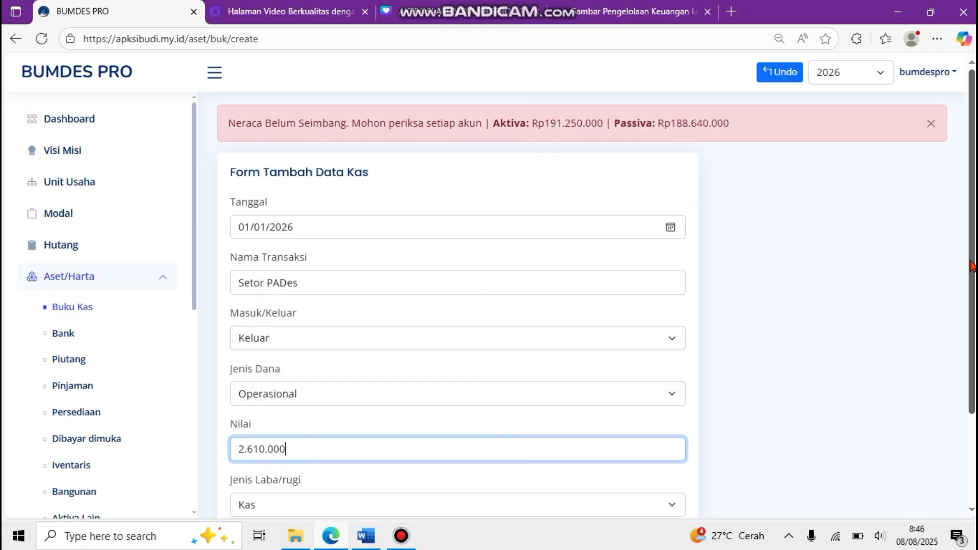
scroll(973, 265, "down", 2)
left_click(619, 415)
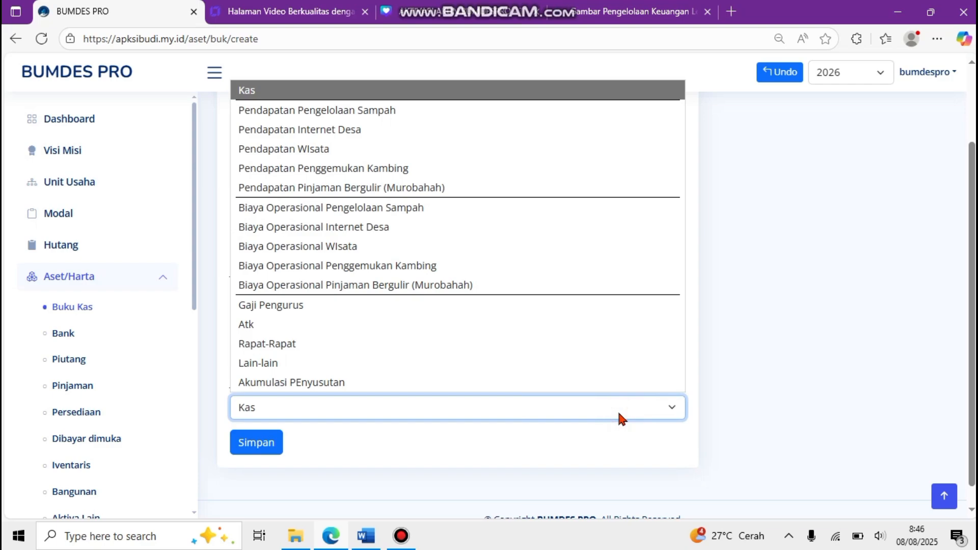
left_click(618, 411)
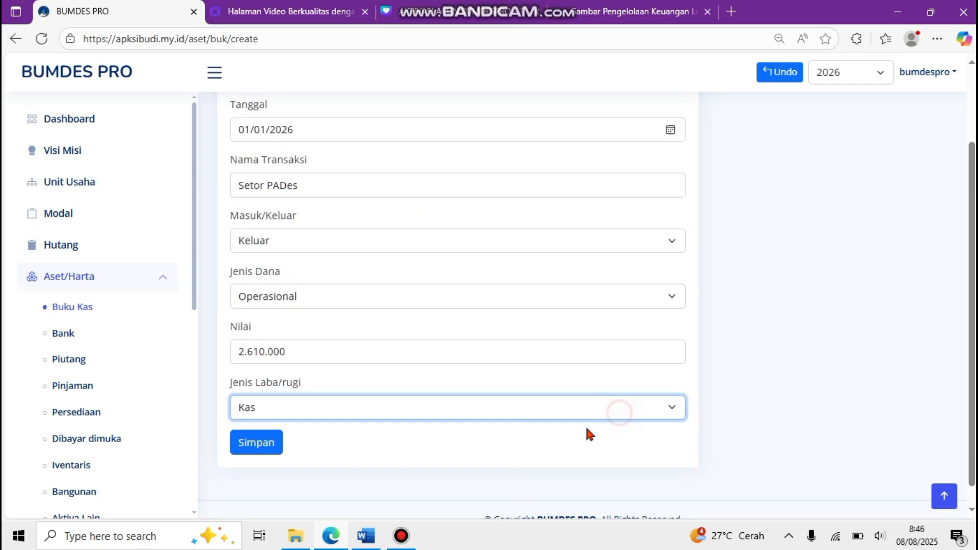
left_click(256, 443)
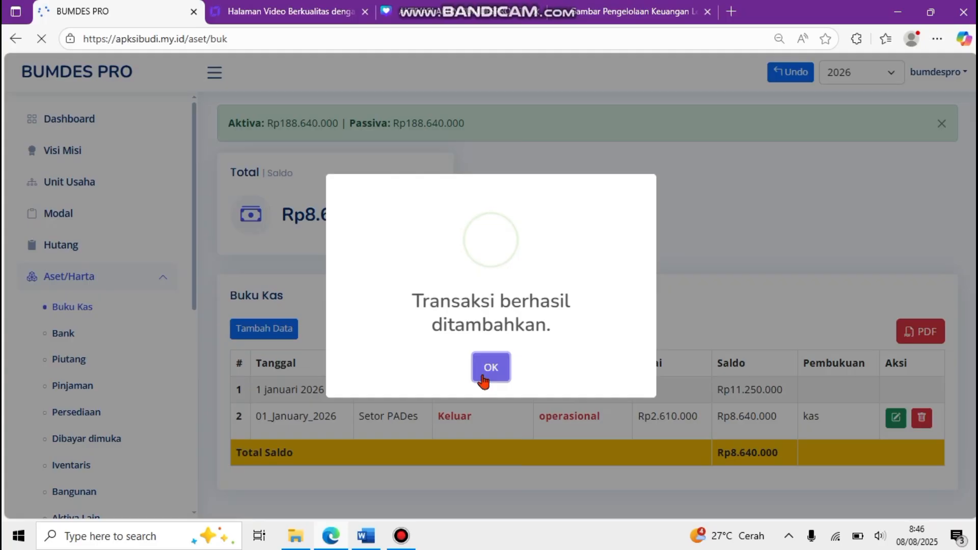
left_click(489, 369)
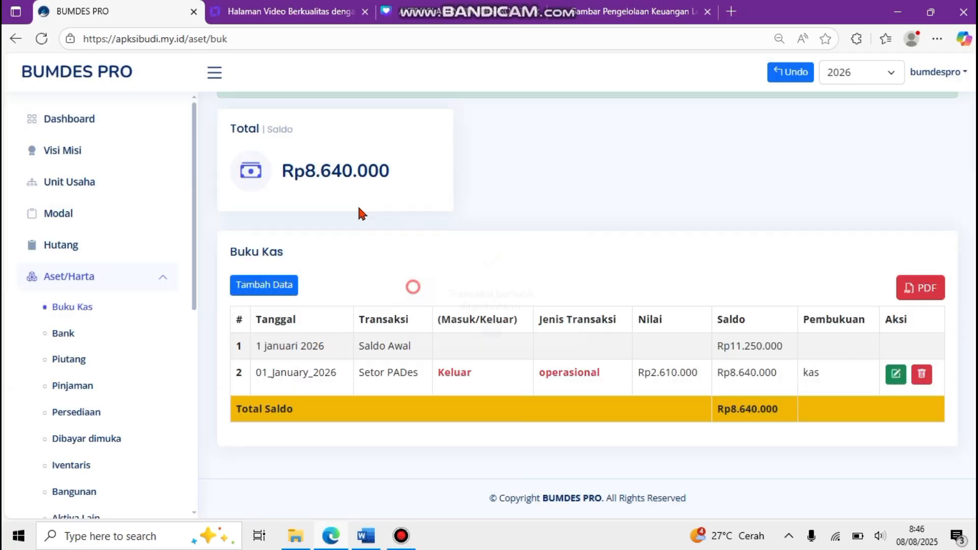
scroll(452, 229, "up", 1)
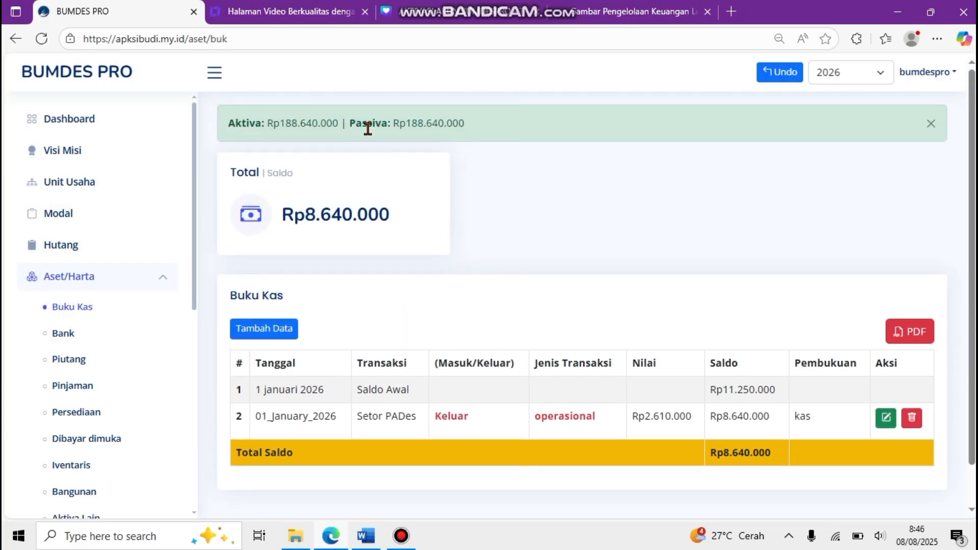
Record an added payment of 6.525.000 on the pengelola BUMDes SHU debt in Data Hutang.
left_click(99, 247)
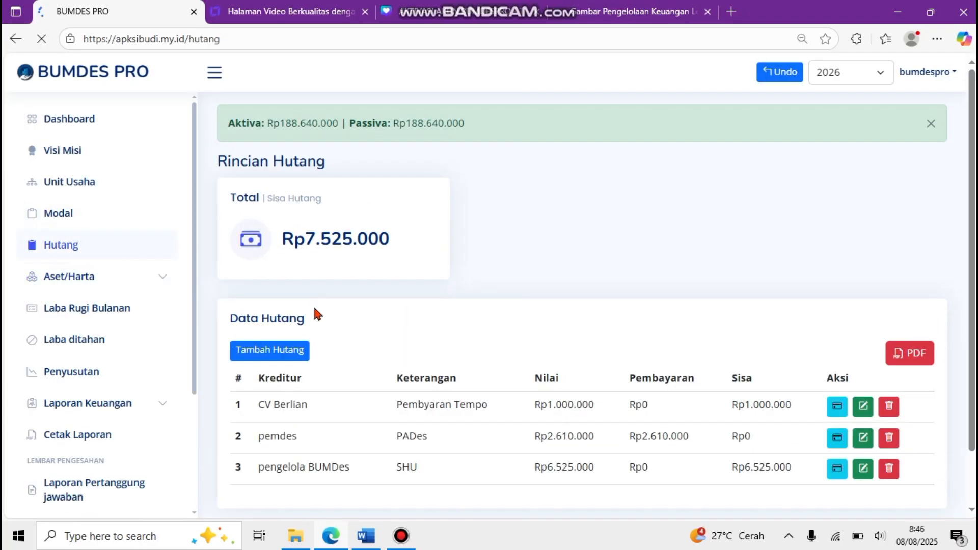
scroll(459, 331, "down", 3)
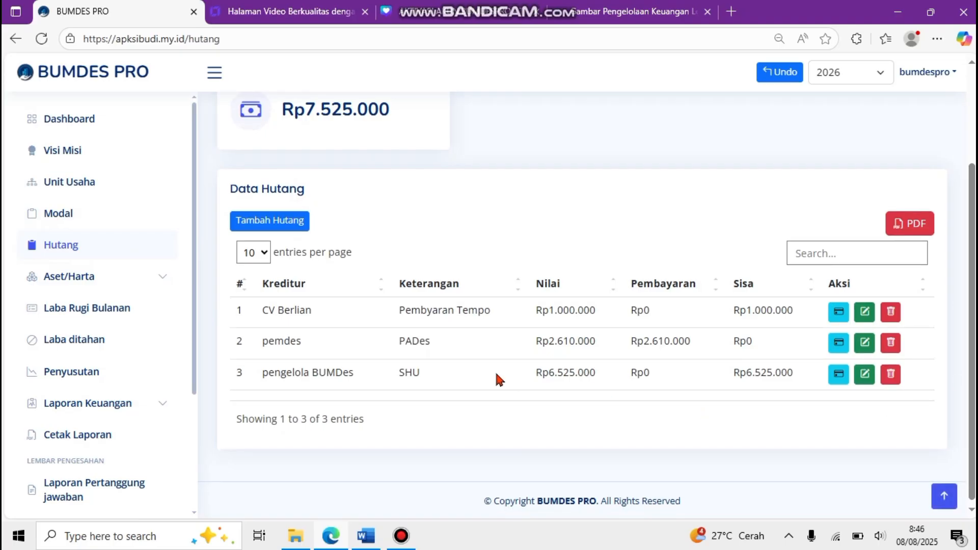
left_click(839, 375)
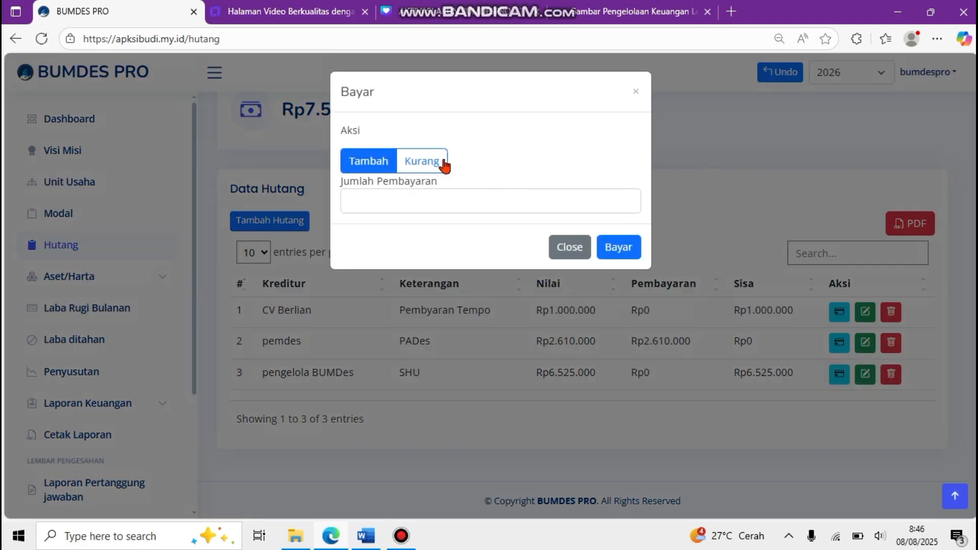
left_click(435, 203)
type("6.5")
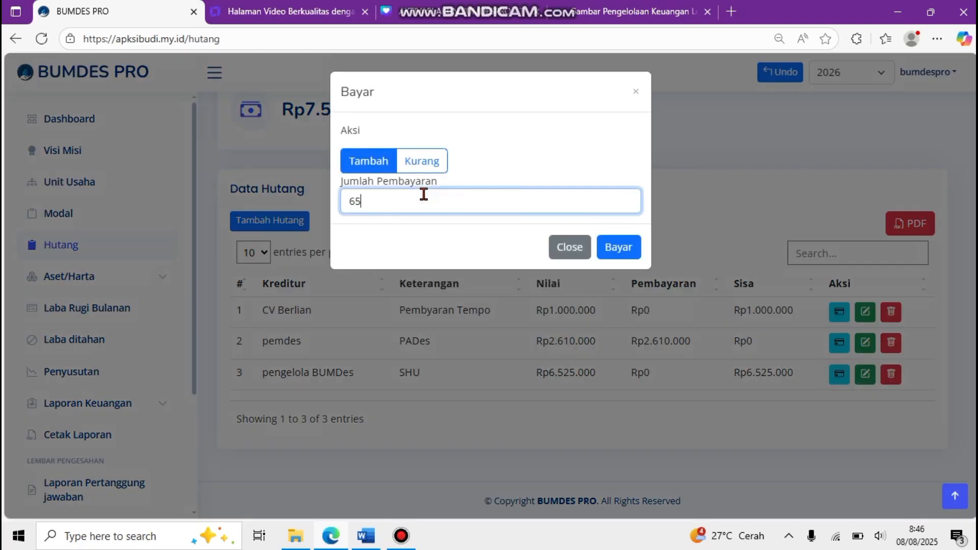
type("25.000")
left_click(624, 248)
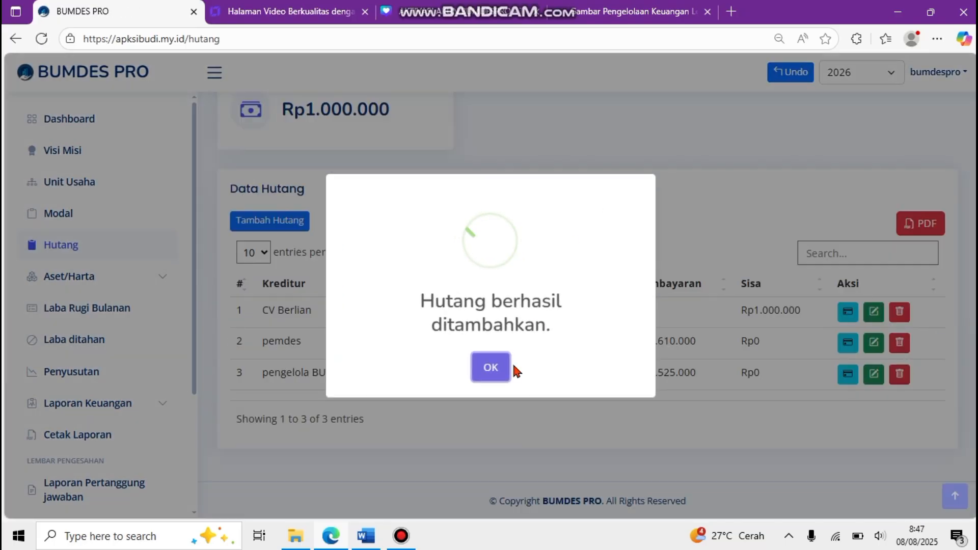
left_click(500, 364)
Start a new Buku Kas transaction dated 01/01/2025 with the name Bagi bonus/ insntif.
left_click(124, 278)
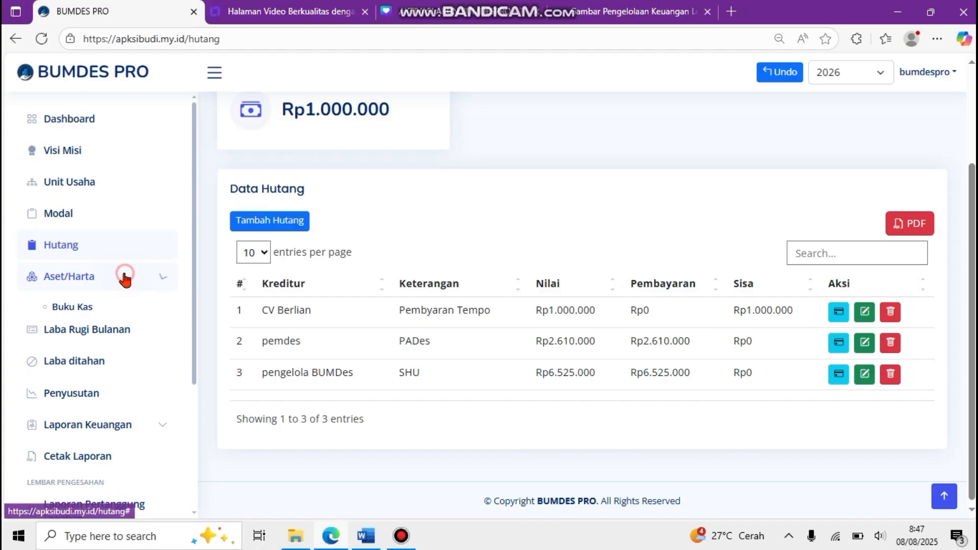
left_click(93, 310)
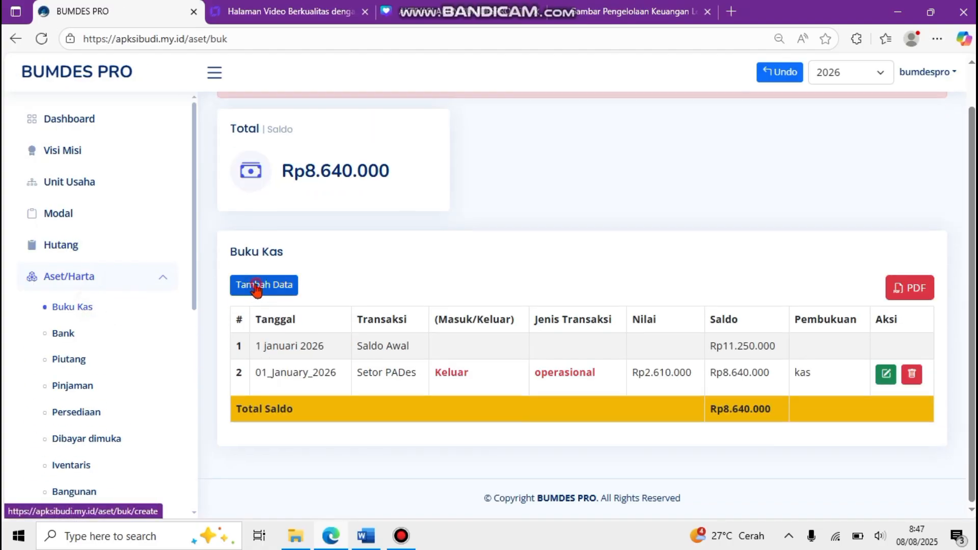
left_click(256, 284)
left_click(242, 184)
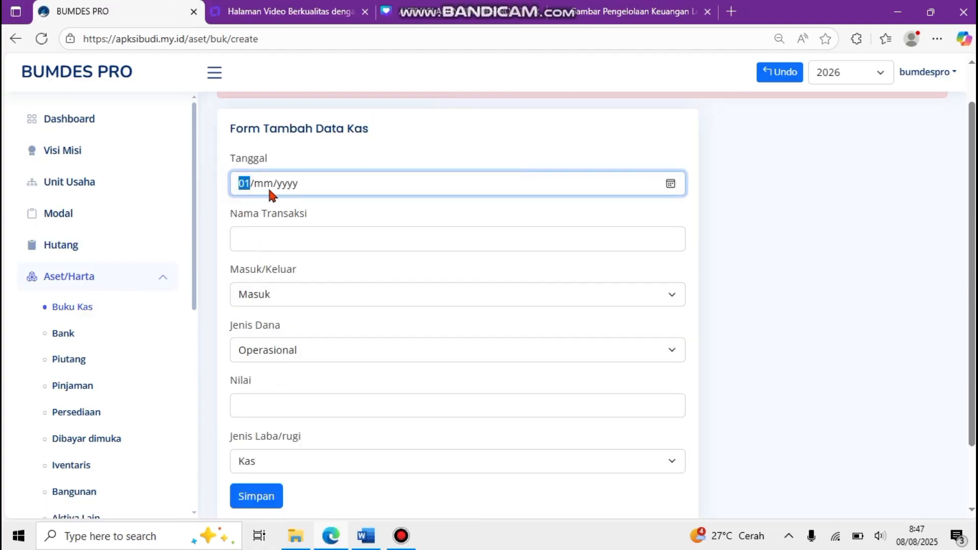
type("01/01/2025")
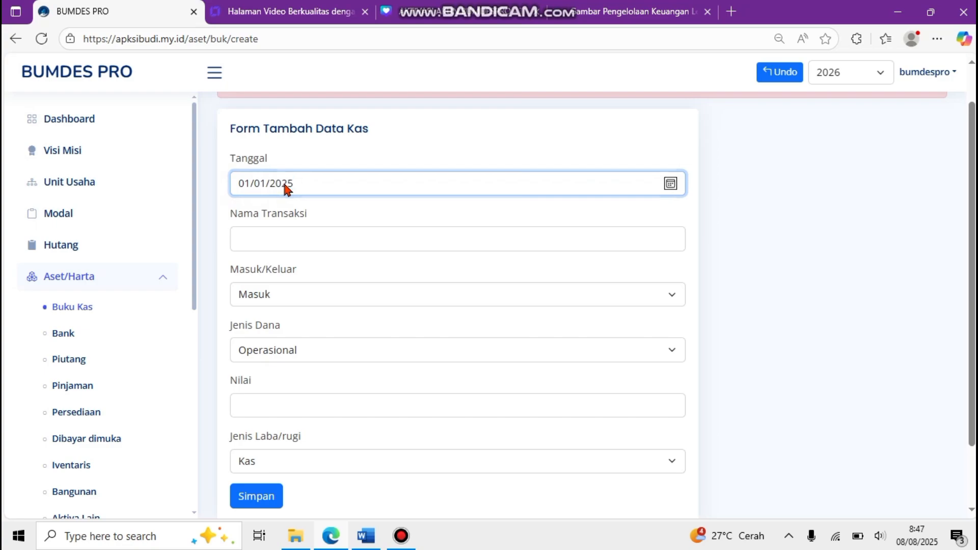
key("Tab")
type("Bagi b")
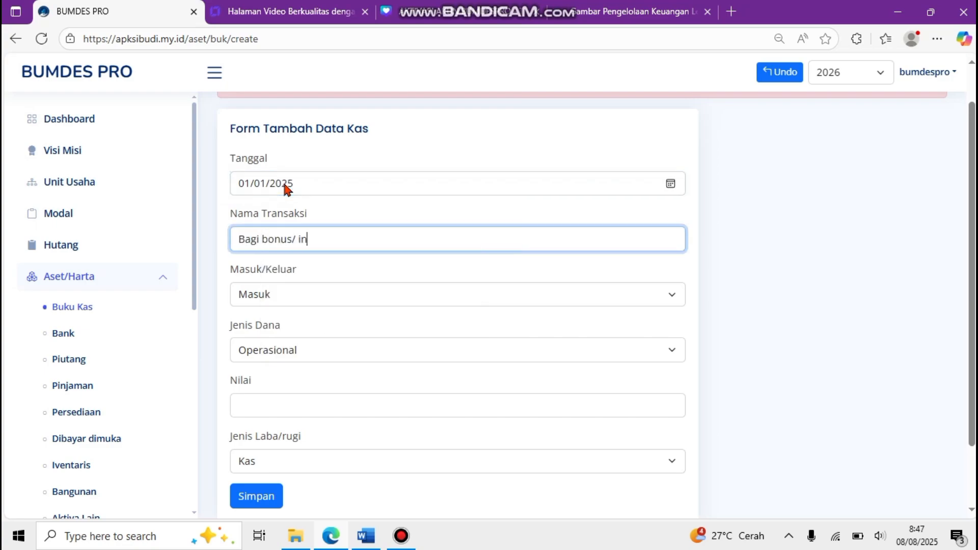
key("Tab")
key("Tab")
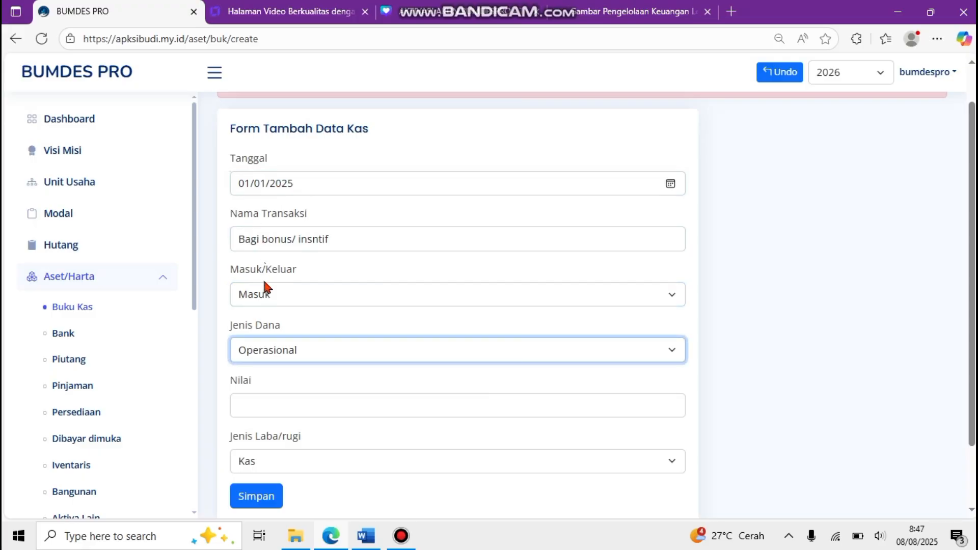
Set the bonus entry to Keluar with Jenis Dana Pendanaan and a Nilai of 6.525.000, and save it.
left_click(264, 295)
left_click(262, 339)
left_click(264, 406)
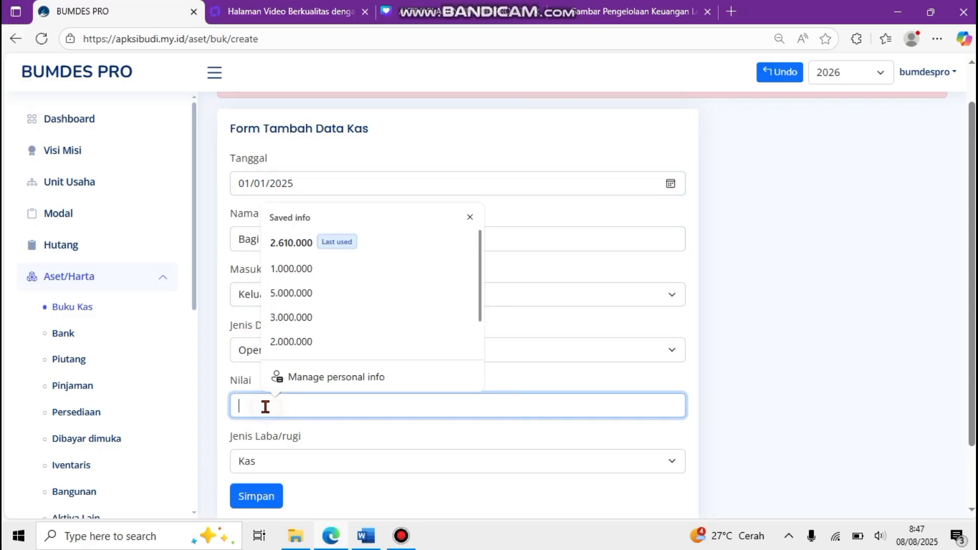
left_click(281, 400)
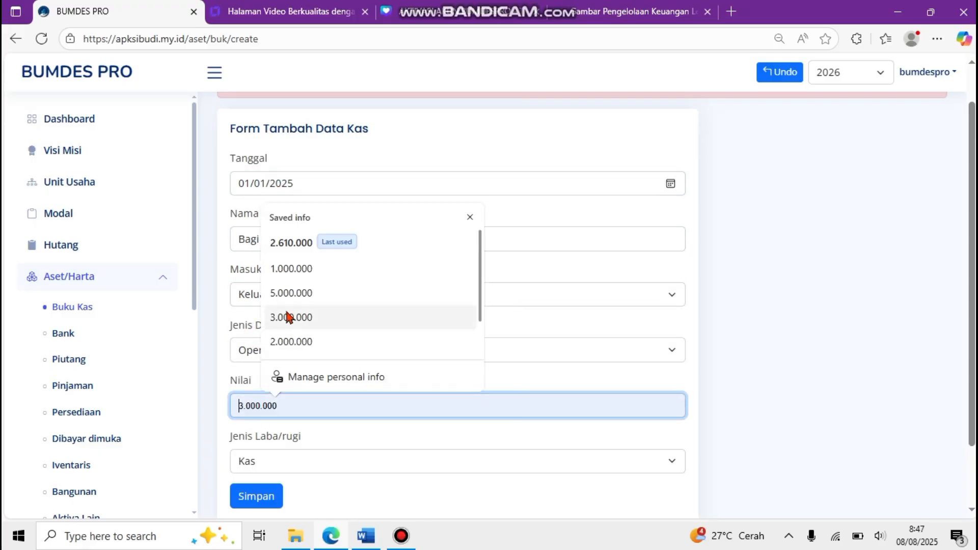
type("6525000")
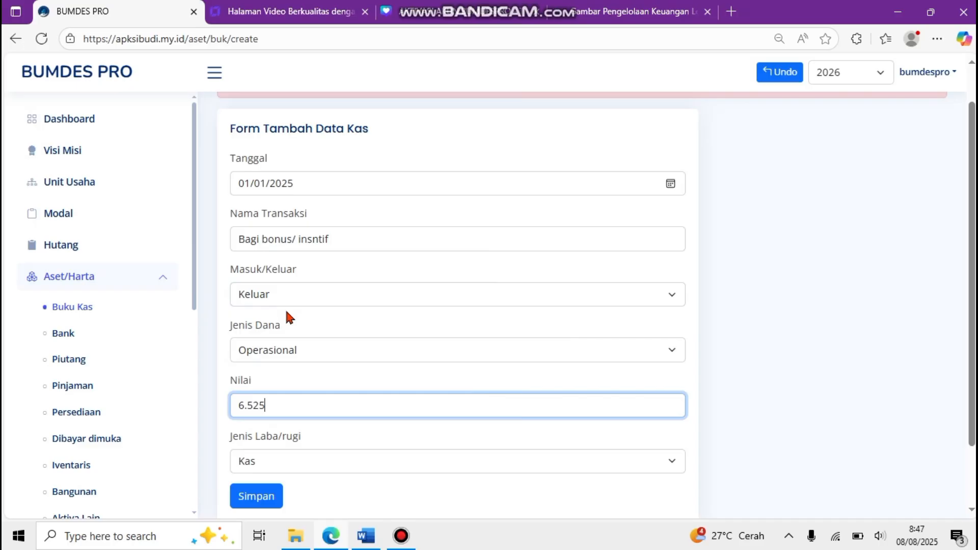
left_click(339, 350)
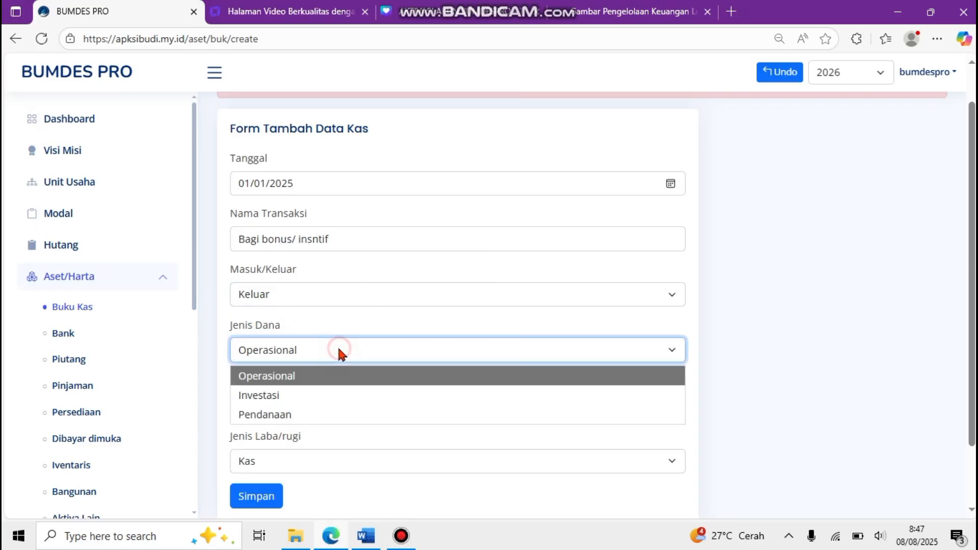
left_click(321, 415)
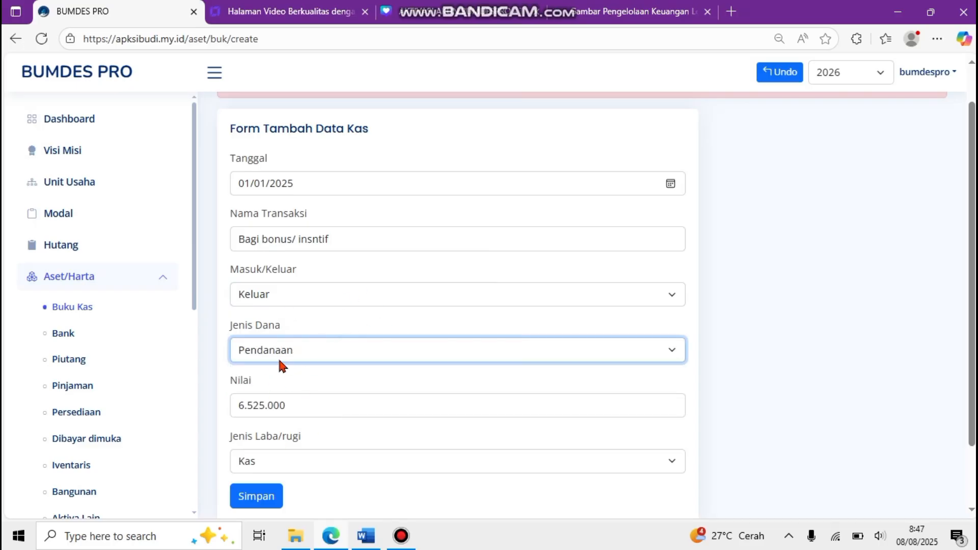
left_click(257, 497)
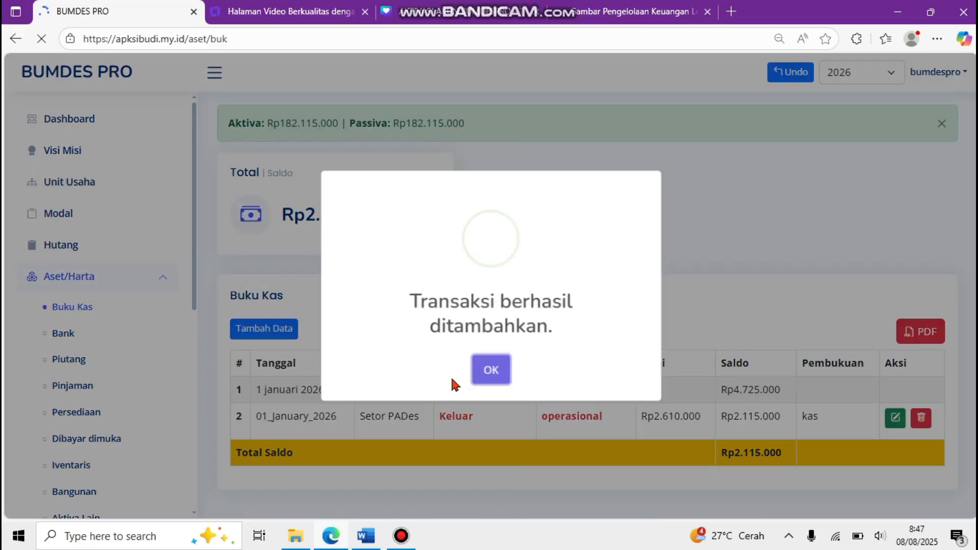
left_click(479, 371)
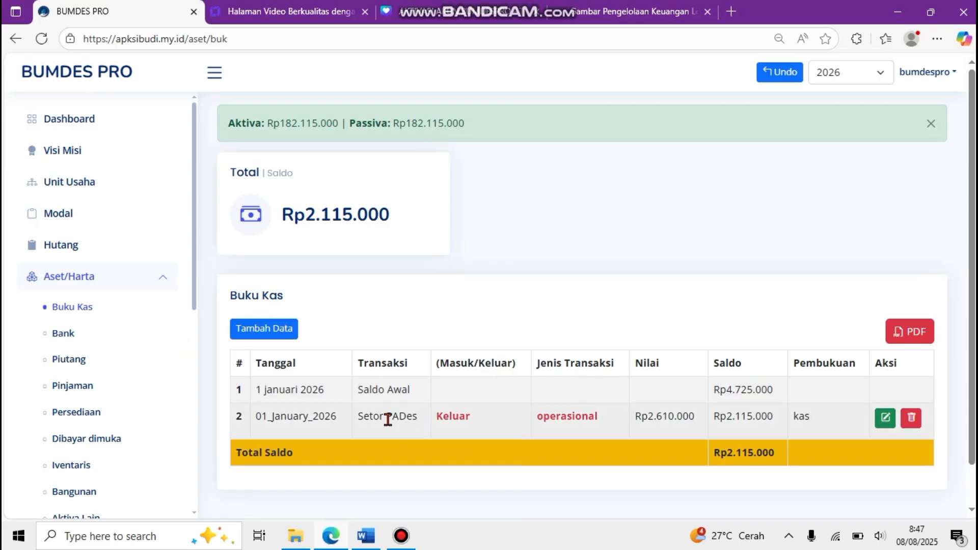
Undo the last saved cash transaction, the bonus payout dated 2025.
left_click(786, 77)
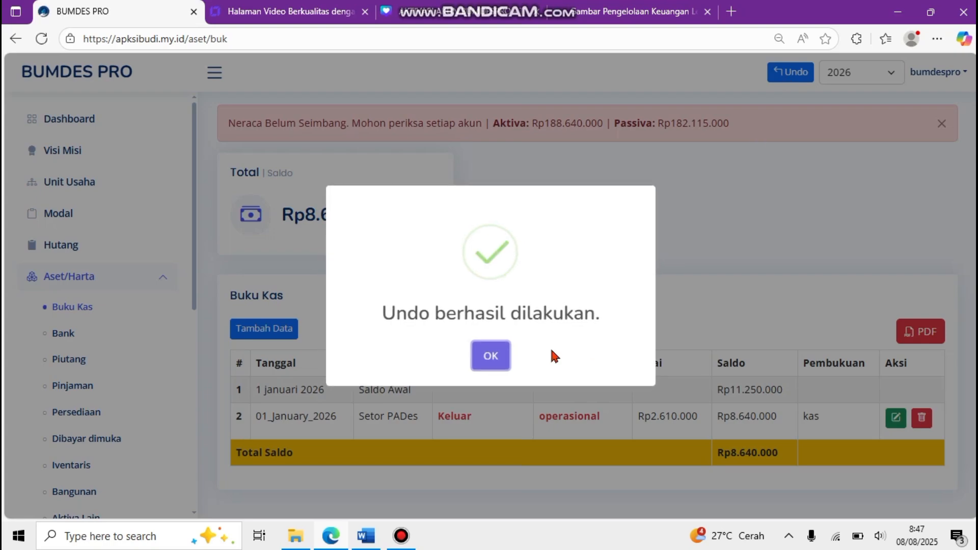
Start a new Buku Kas transaction dated 01/01/2025 with the name bagi insentif.
left_click(493, 357)
left_click(264, 329)
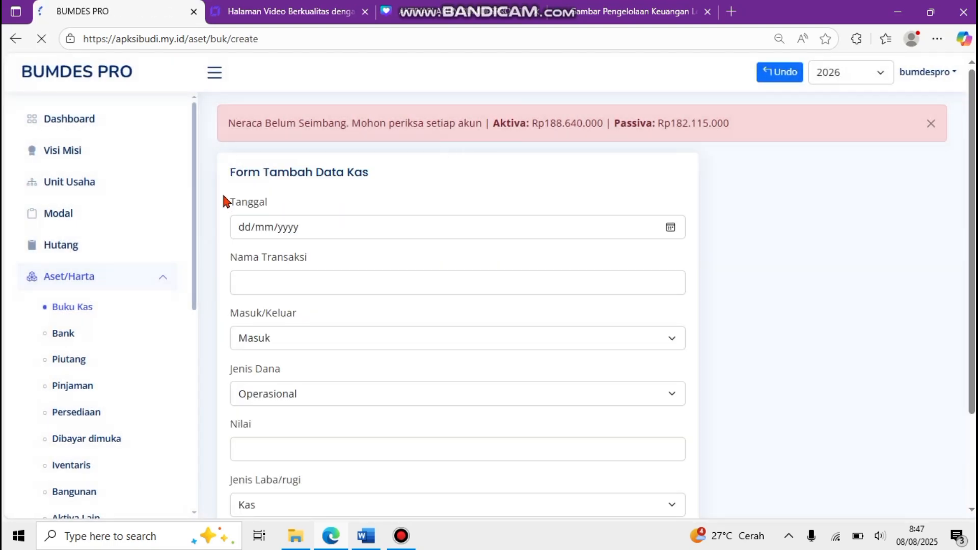
left_click(244, 232)
type("01012")
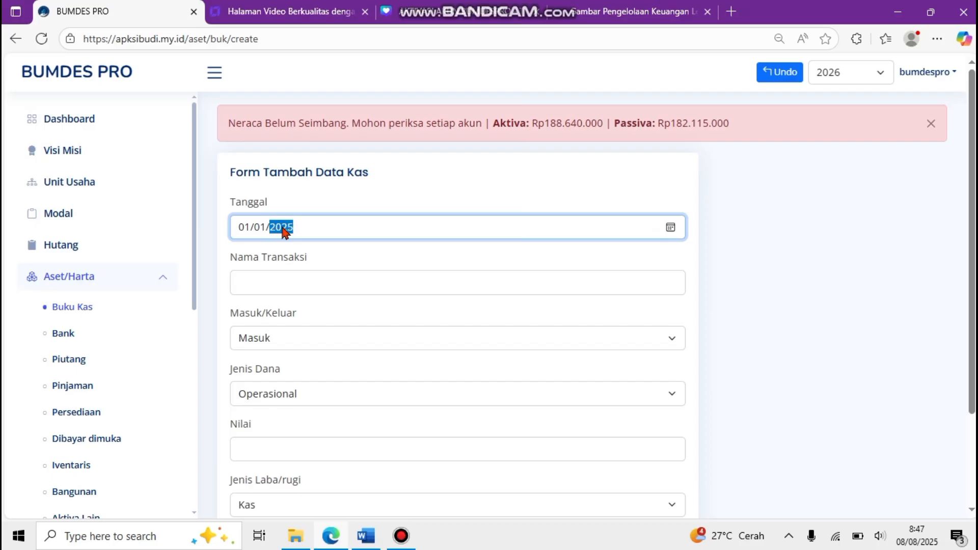
key("Tab")
type("bagi ins")
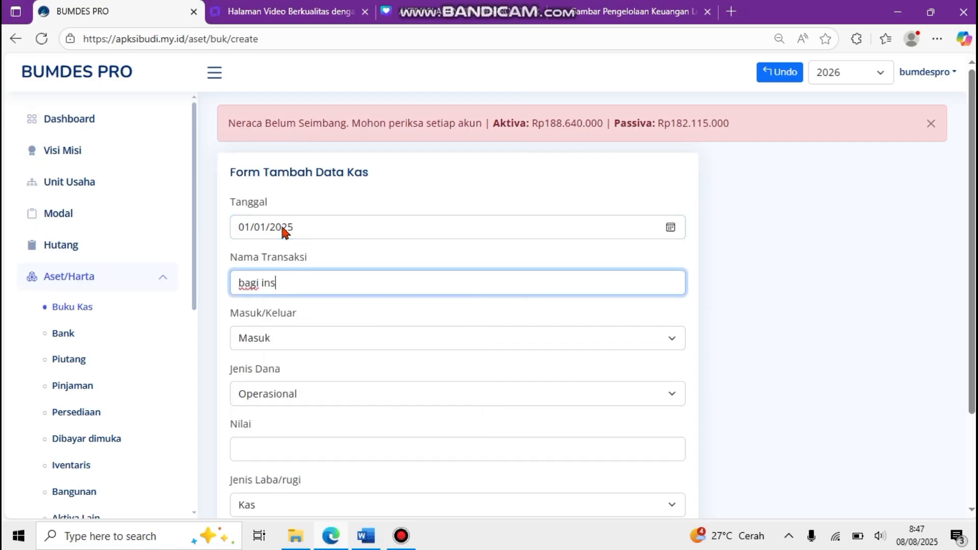
key("Tab")
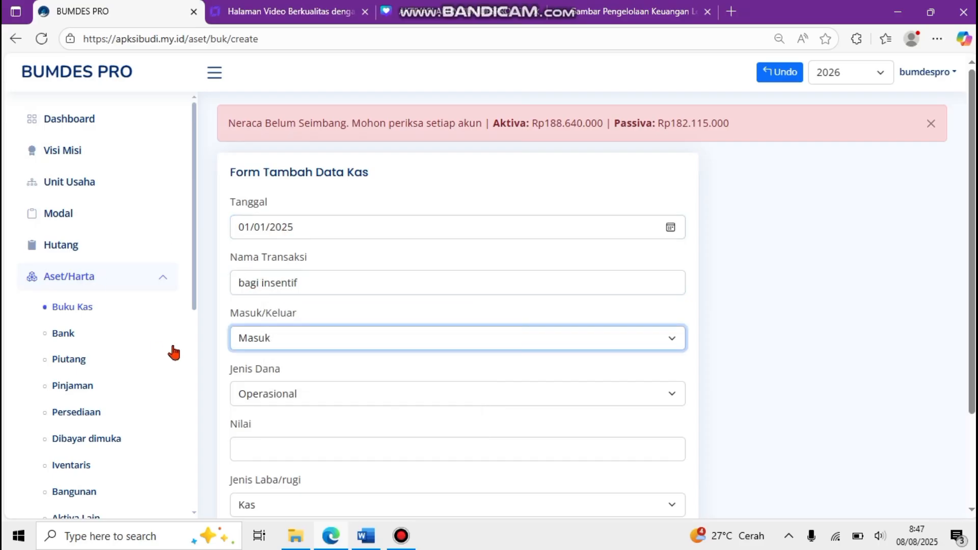
Set the insentif entry to Keluar with Jenis Dana Pendanaan and correct its date to 01/01/2026.
left_click(251, 349)
left_click(249, 386)
left_click(267, 400)
left_click(264, 457)
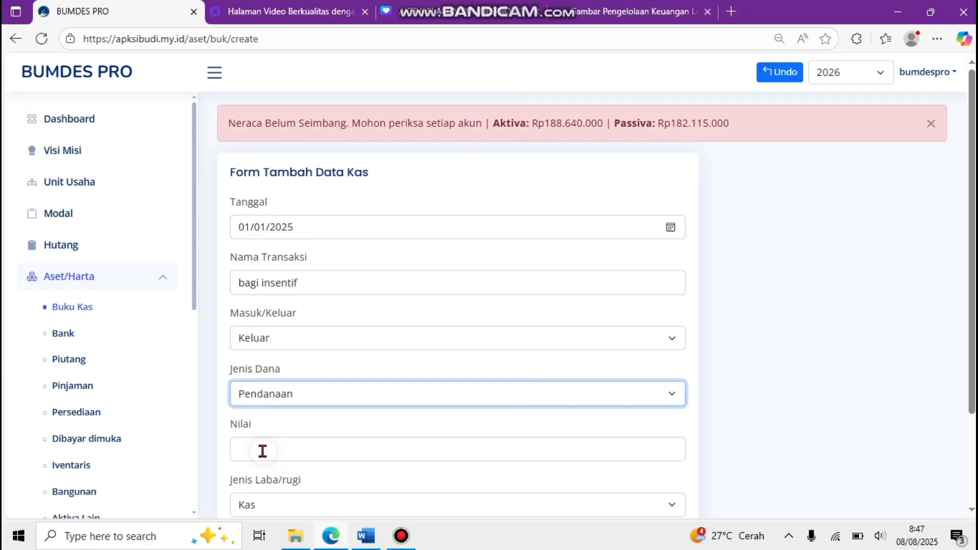
left_click(291, 227)
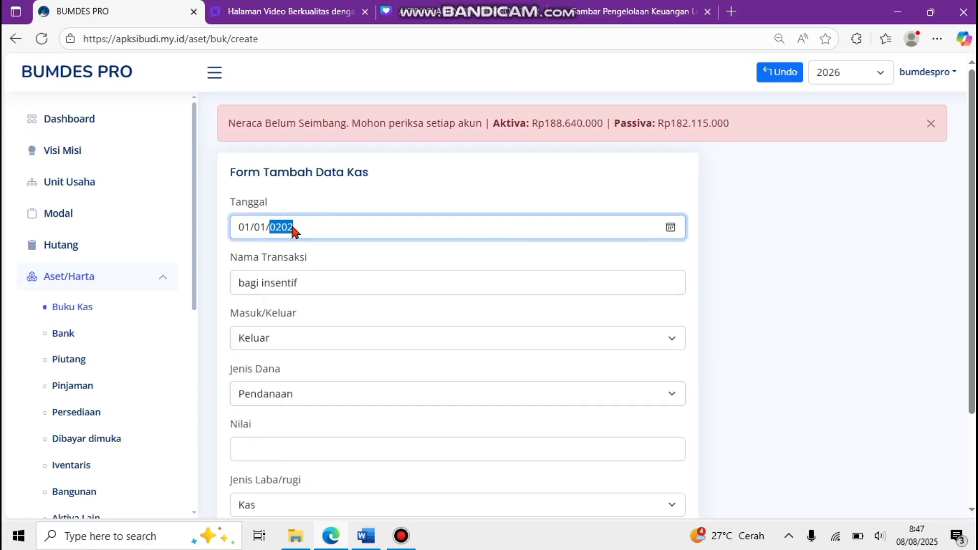
Set the insentif entry's Nilai to 6.525.000 and save the cash transaction.
left_click(315, 459)
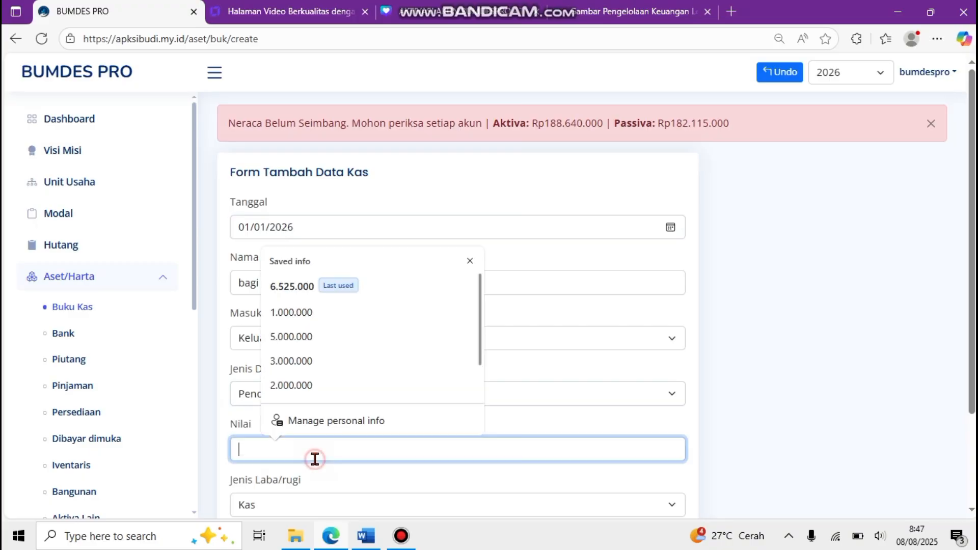
type("6.525")
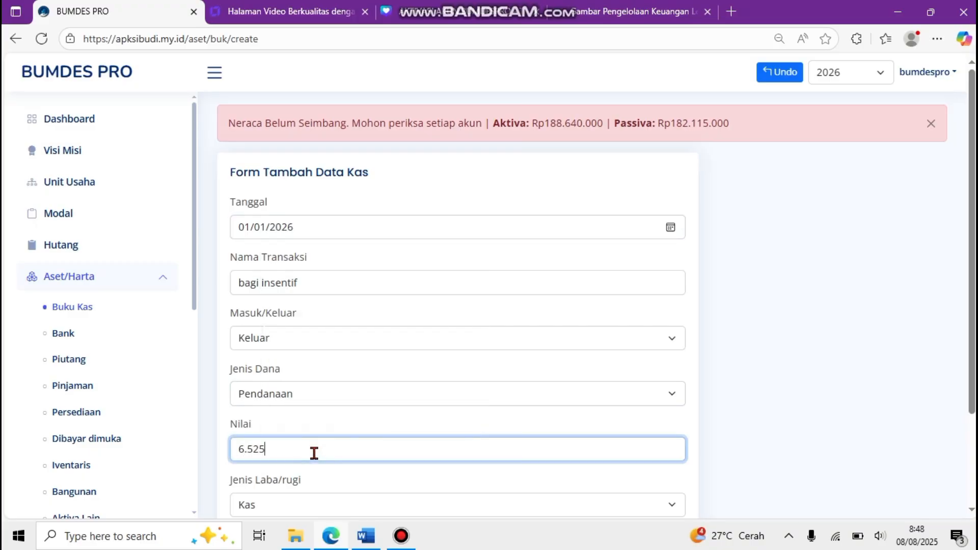
type(".000")
scroll(556, 393, "down", 3)
left_click(265, 422)
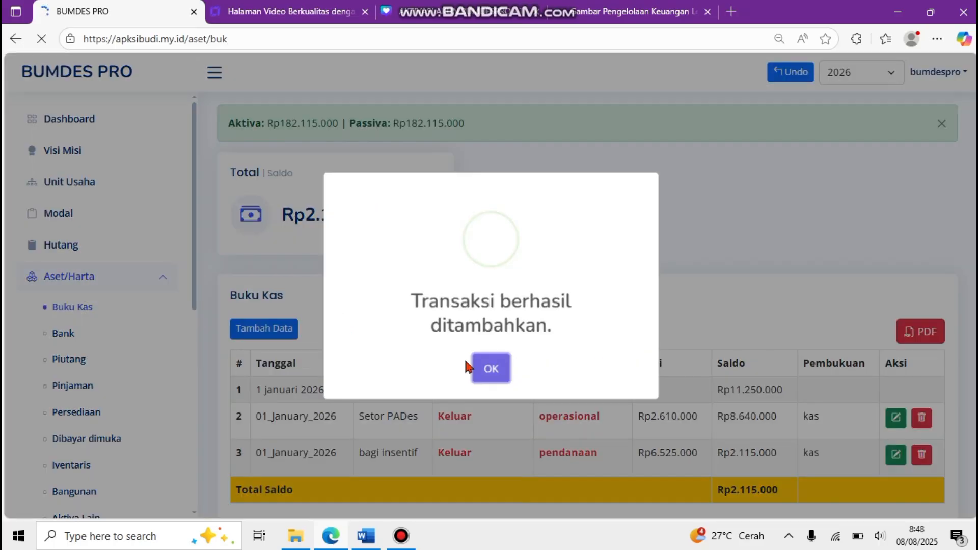
scroll(474, 367, "down", 2)
left_click(486, 367)
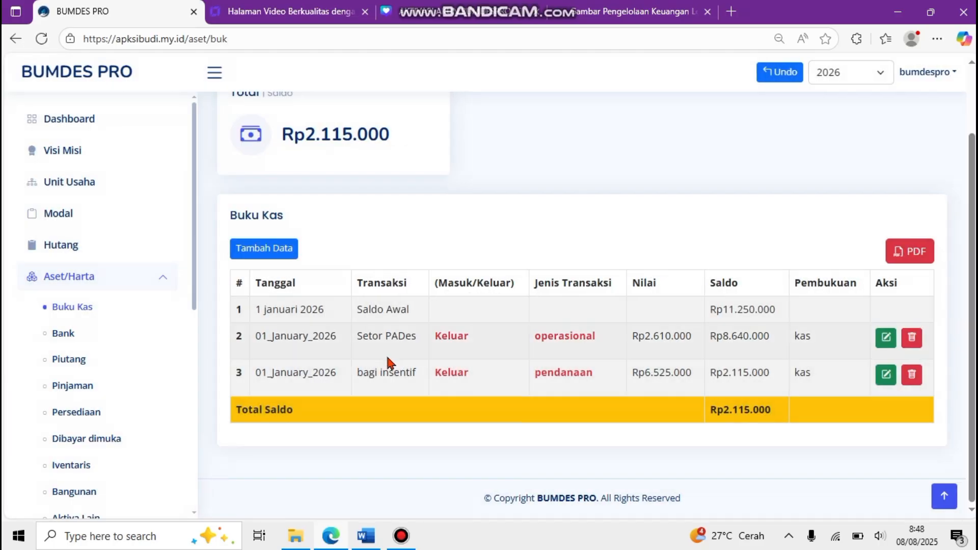
scroll(402, 216, "up", 2)
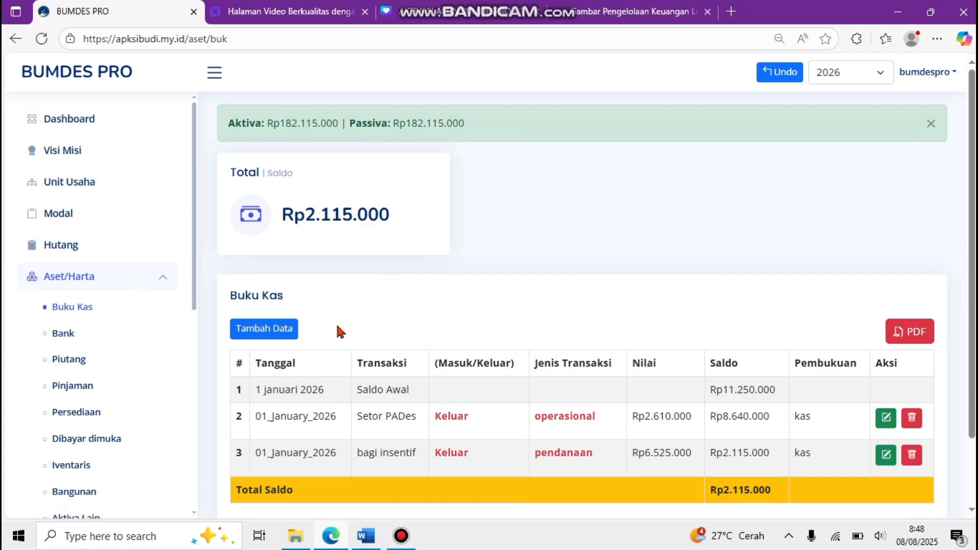
left_click(400, 536)
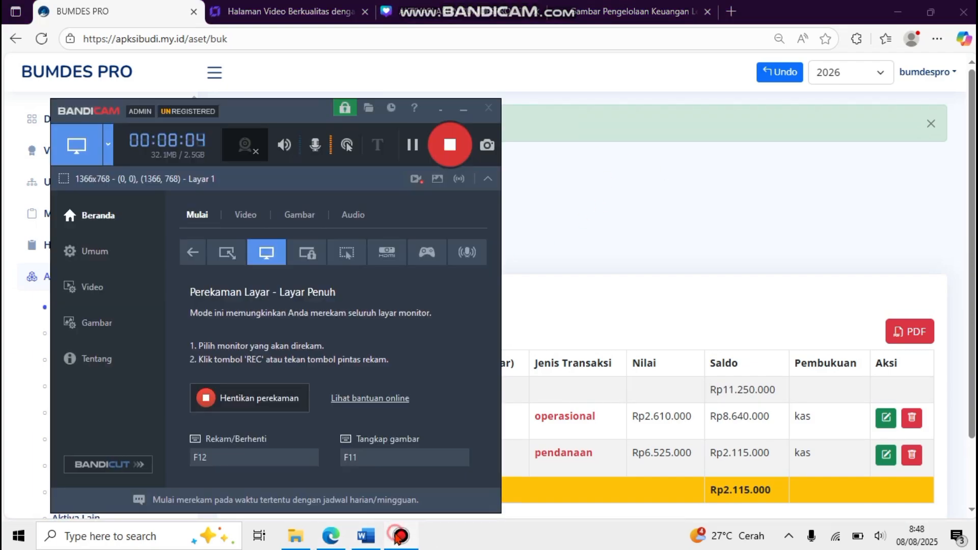
left_click(400, 536)
mouse_move(401, 536)
left_click(377, 491)
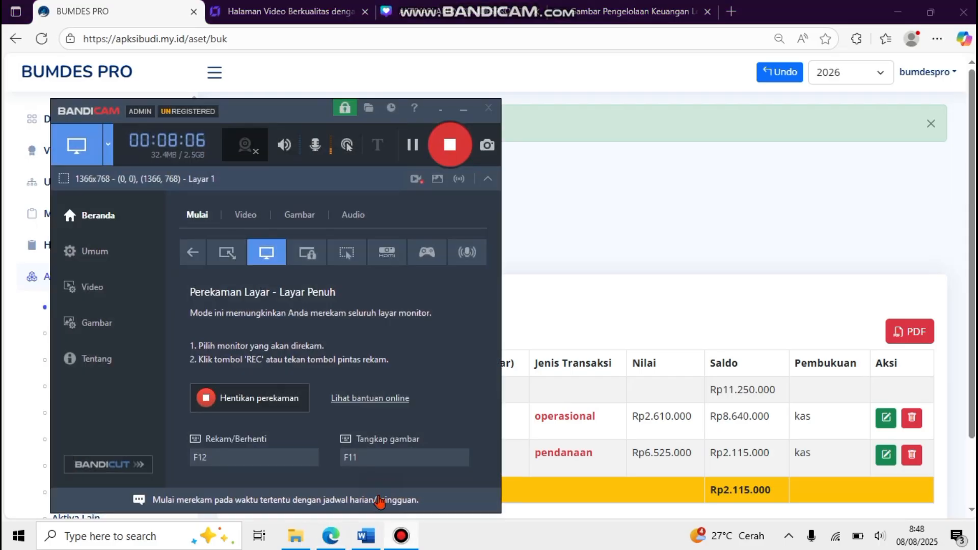
Switch to the Word document, add a semicolon after "Cara Tutup Buku tahunan" and start a dashed list below it.
left_click(372, 536)
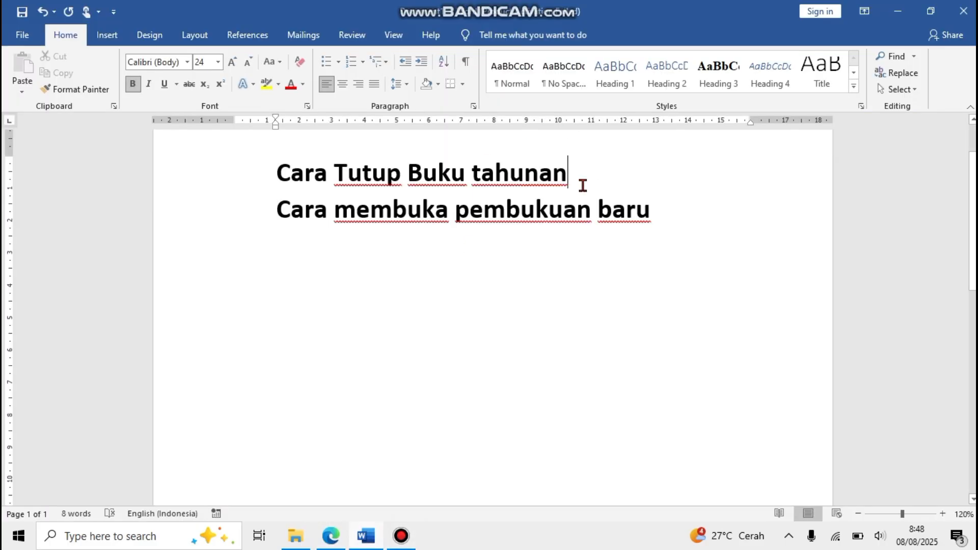
type(";")
key("Return")
type("- ")
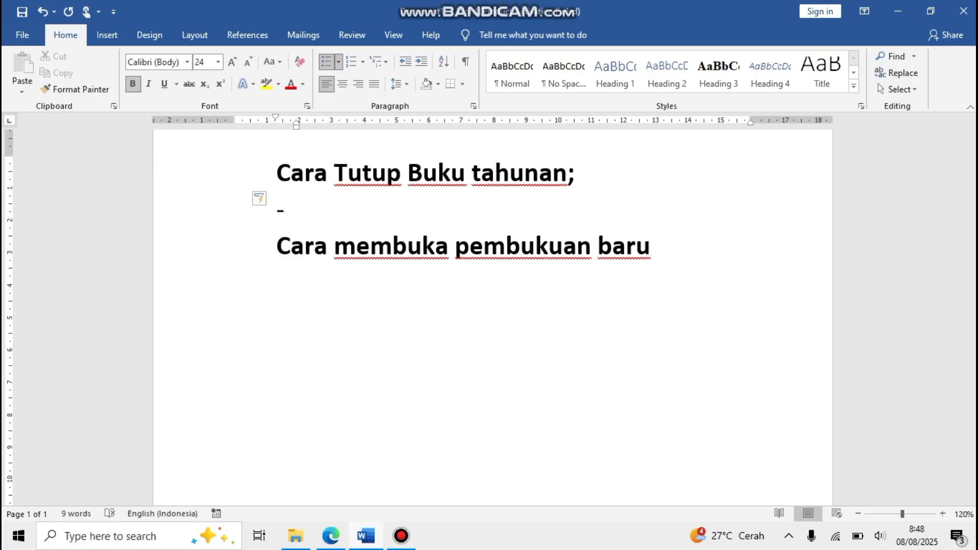
Write "Perubahan ekuitas" as the first list item under the Tutup Buku heading.
type("PErubhana")
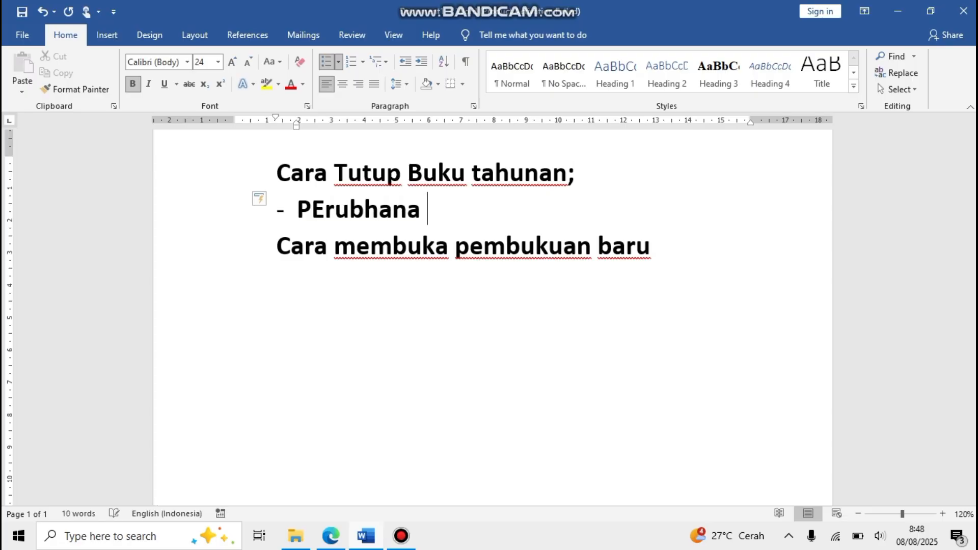
key("BackSpace")
key("BackSpace")
key("BackSpace")
key("BackSpace")
key("BackSpace")
key("BackSpace")
key("BackSpace")
key("BackSpace")
key("BackSpace")
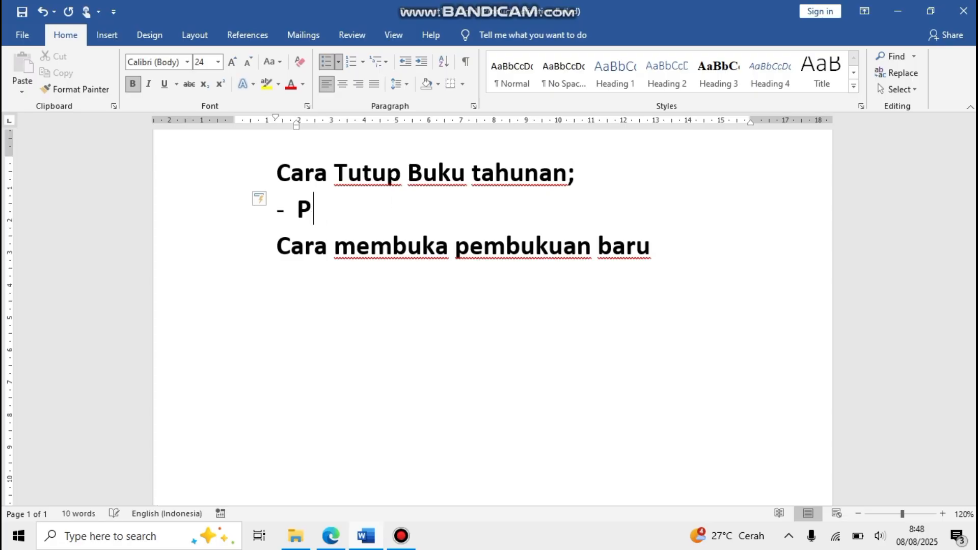
type("erubha")
key("BackSpace")
key("BackSpace")
type("a")
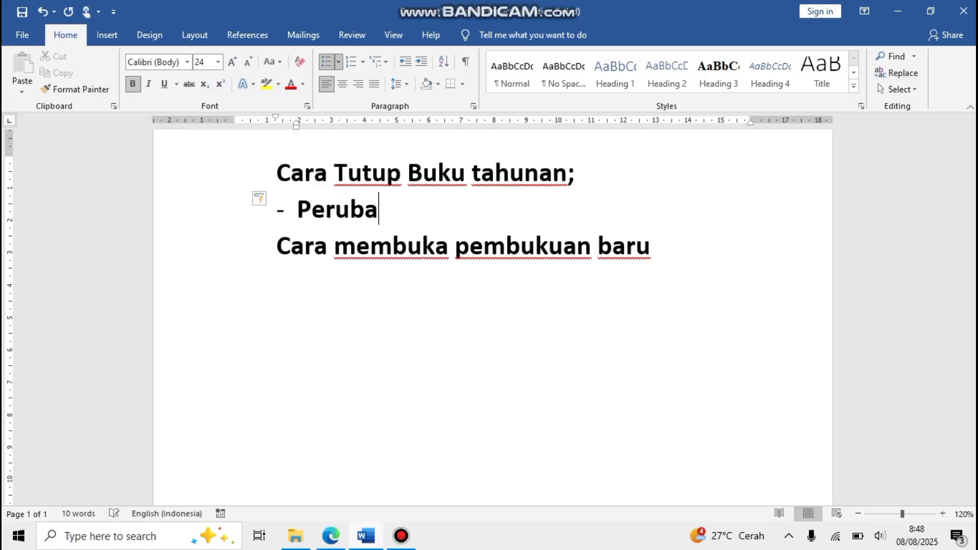
type("han ekuitas")
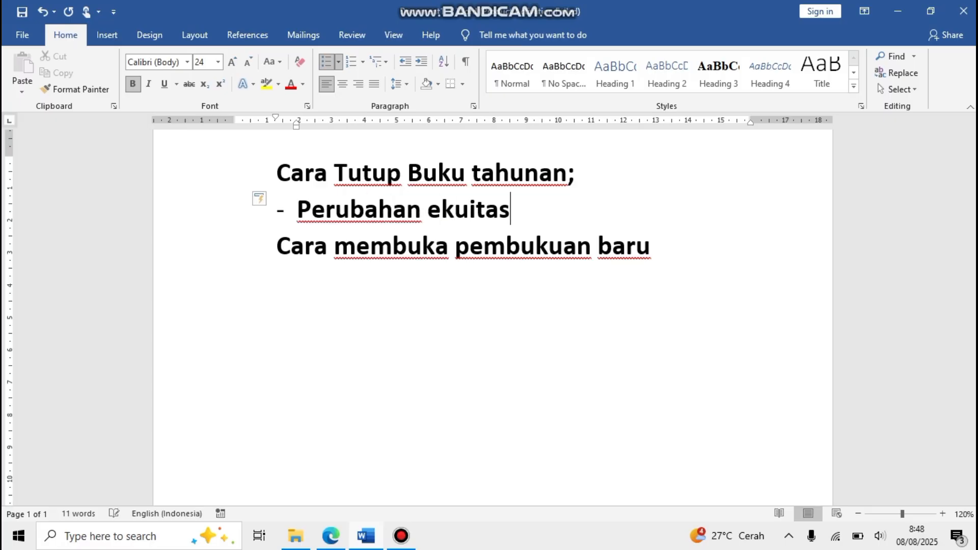
Add a second dashed list item and remove the bold formatting from the "Perubahan ekuitas" item.
key("Return")
key("Left")
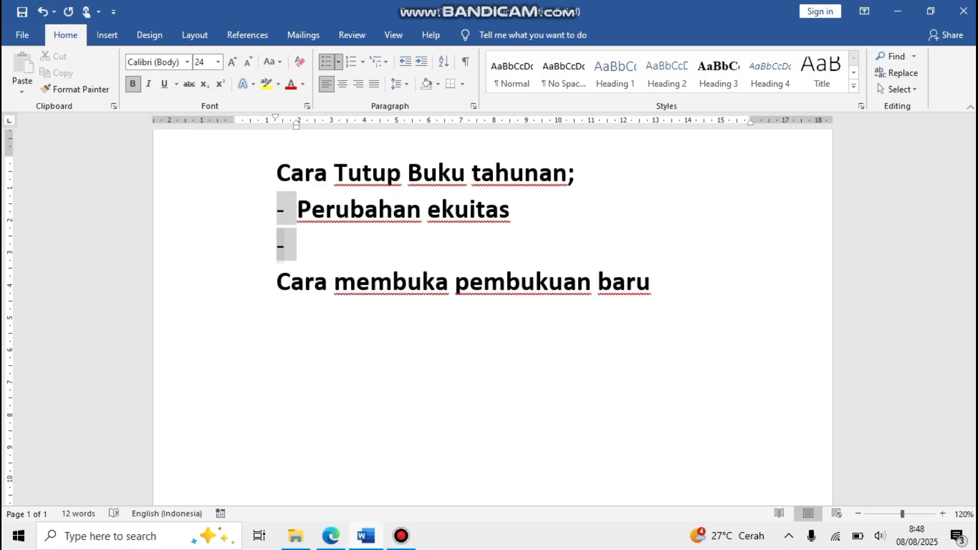
left_click(357, 251)
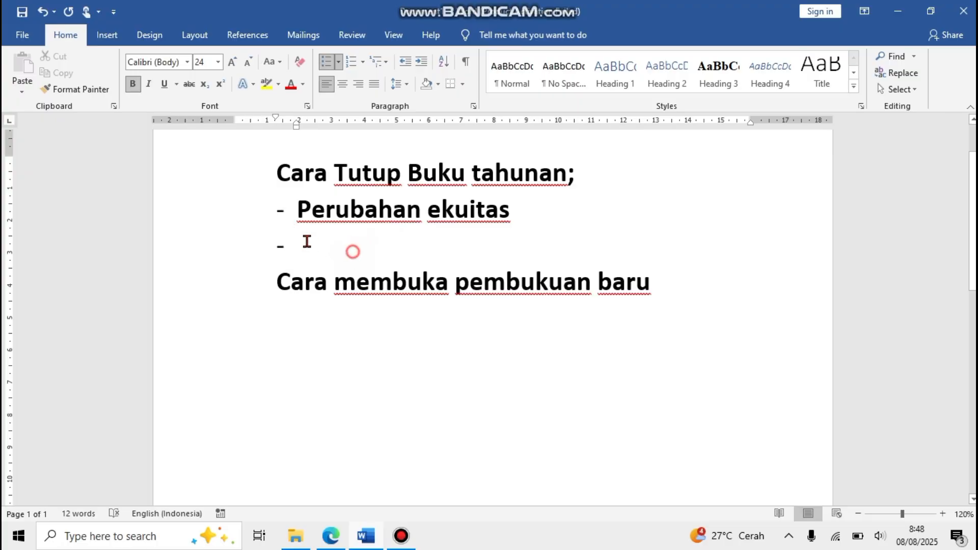
left_click(259, 212)
key("ctrl+b")
left_click(382, 257)
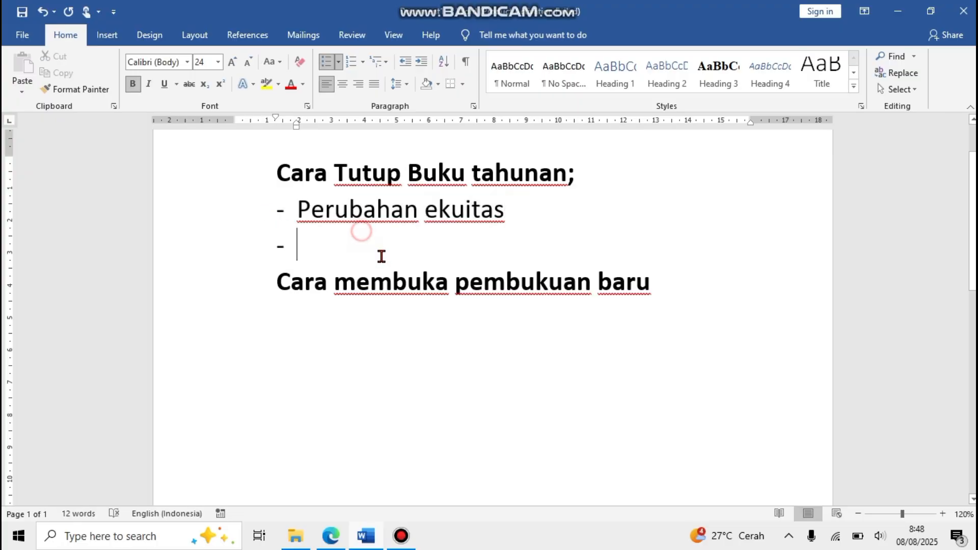
Write the second list item as "Untung (prosentasi tambah modal, PADes, lain2) → pilih simpan" and start a third item.
type("untung ")
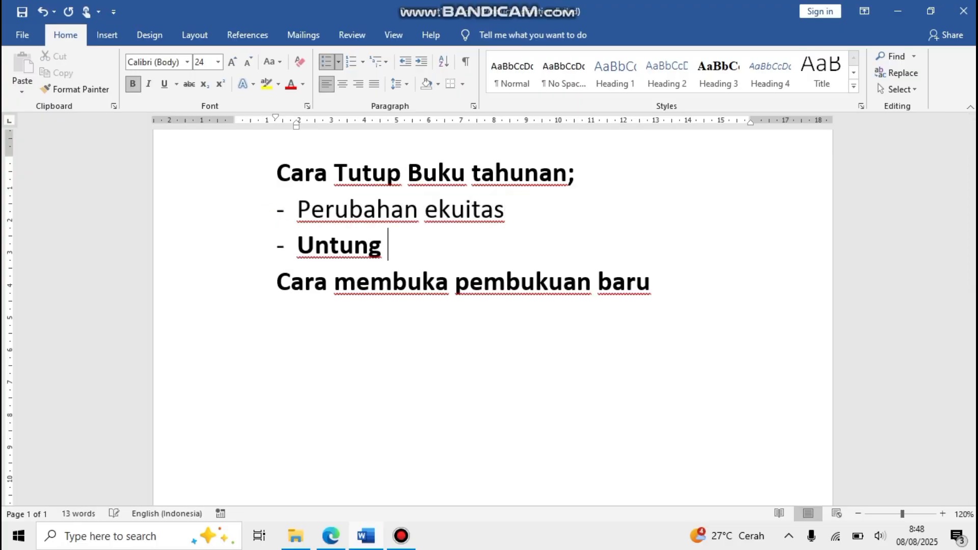
type("(prosentasi")
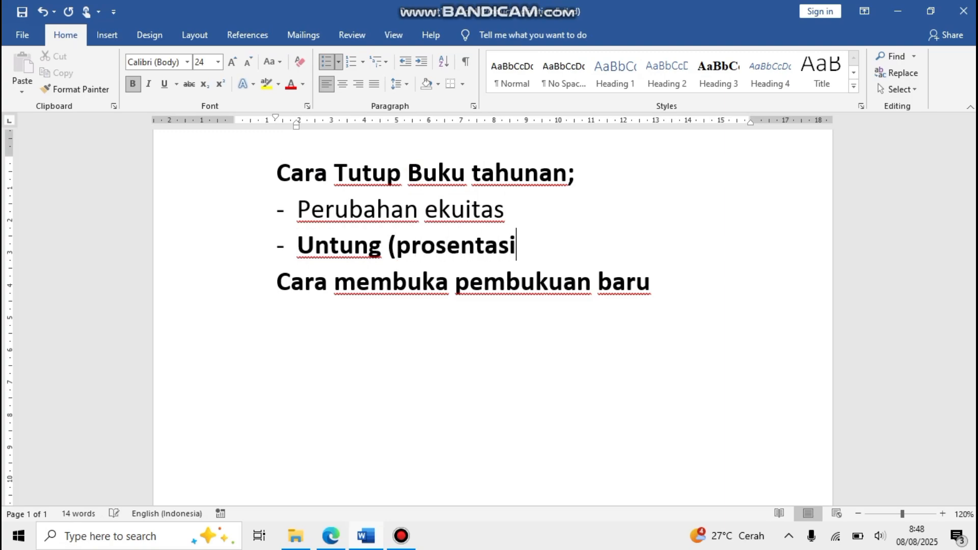
type(" tambah")
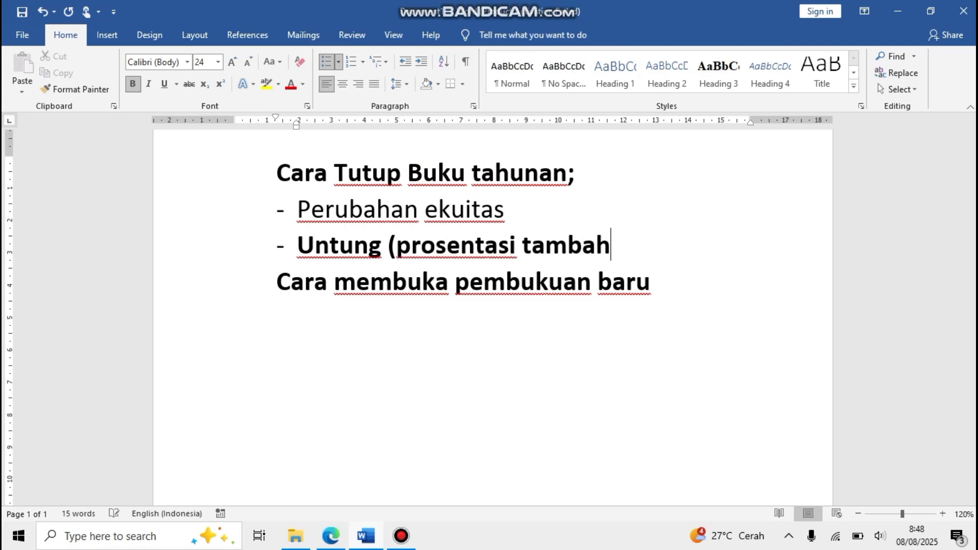
type(" modal, ")
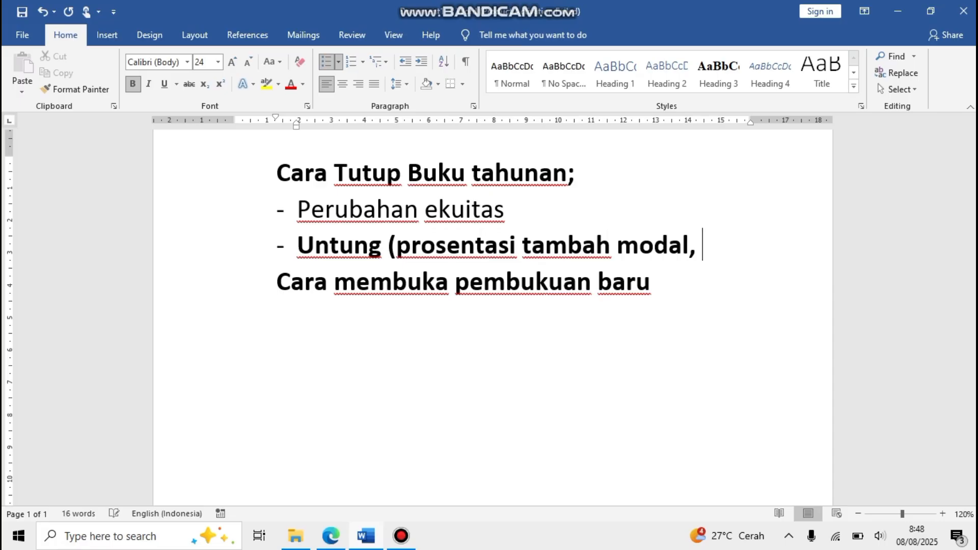
type("PADes,")
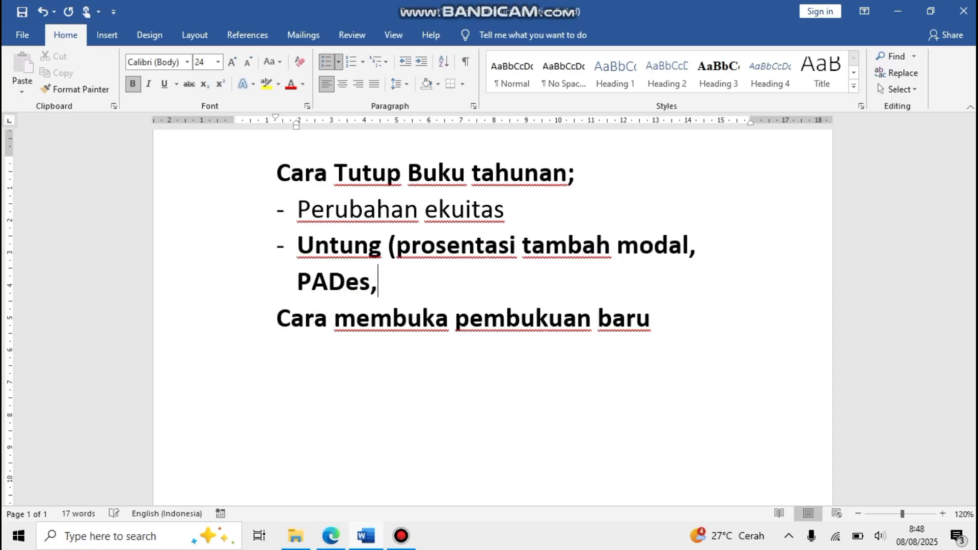
type(" lain2)")
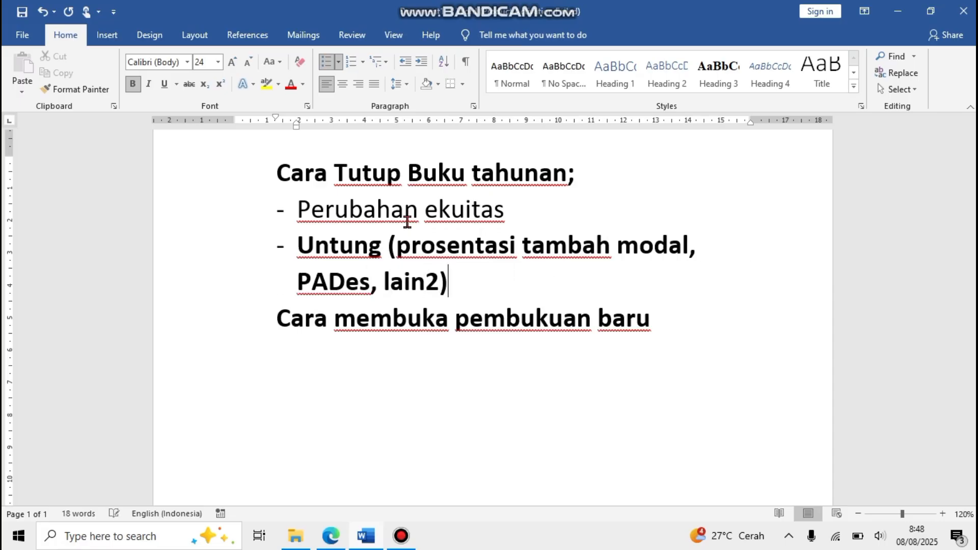
type(" --> pilih s")
type("impan")
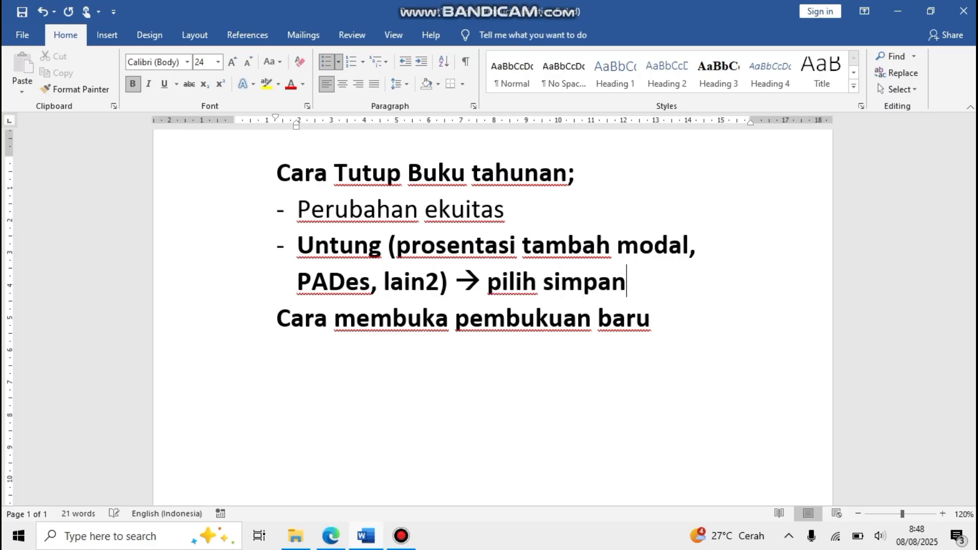
key("Return")
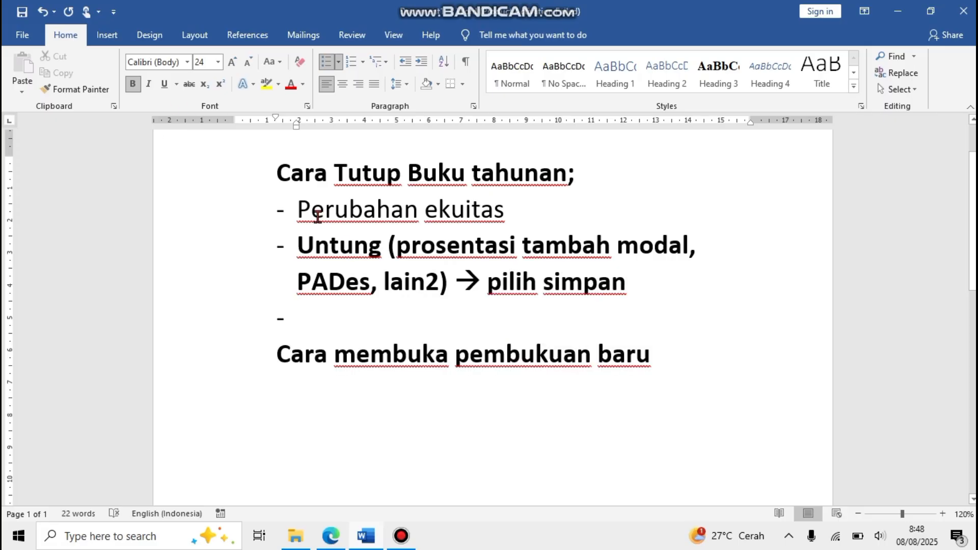
Remove bold from all three list items under the Tutup Buku heading and reduce their font size to 22.
left_click_drag(298, 210, 326, 321)
key("ctrl+b")
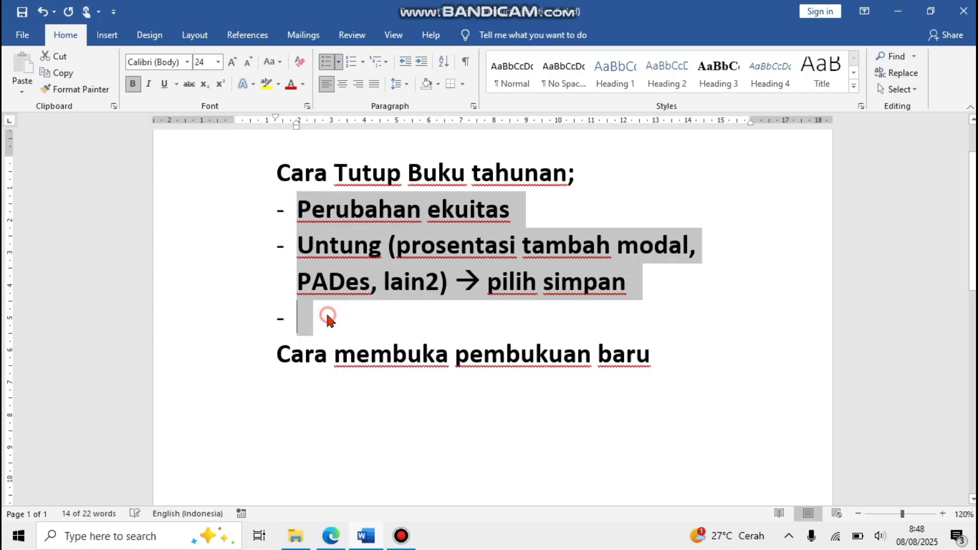
left_click(288, 229)
left_click_drag(304, 222, 327, 323)
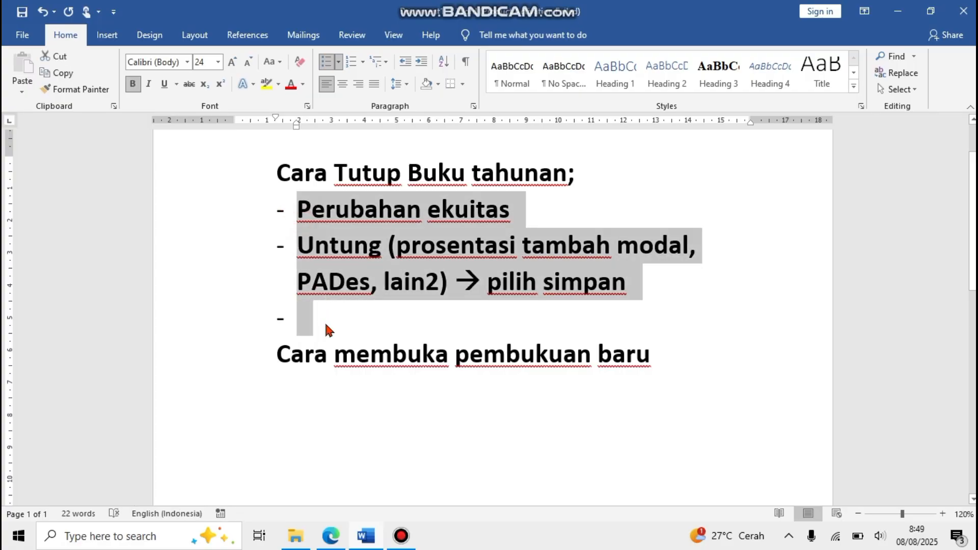
key("ctrl+b")
left_click(249, 62)
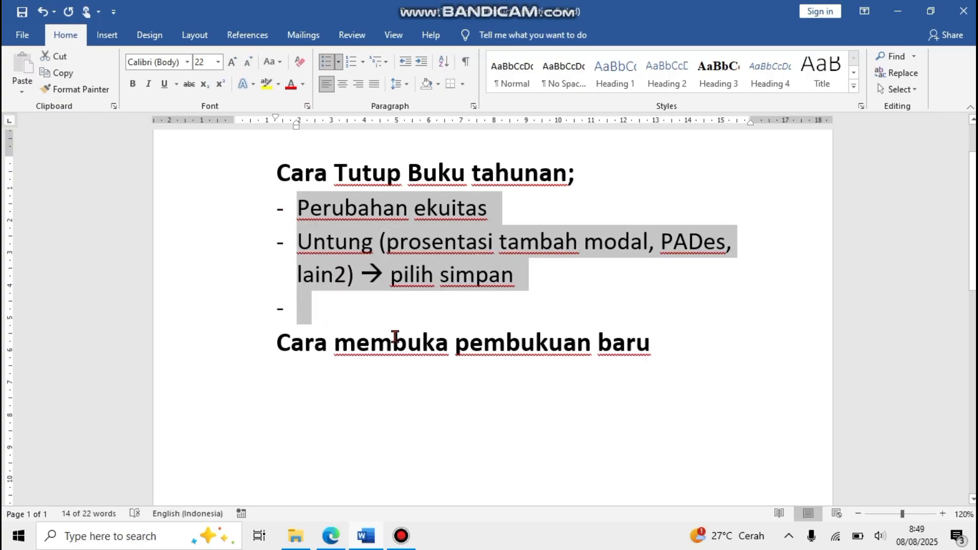
Write "Rugi (prosentasi tambah modal 100%)" as the third list item under the Tutup Buku heading.
left_click(366, 321)
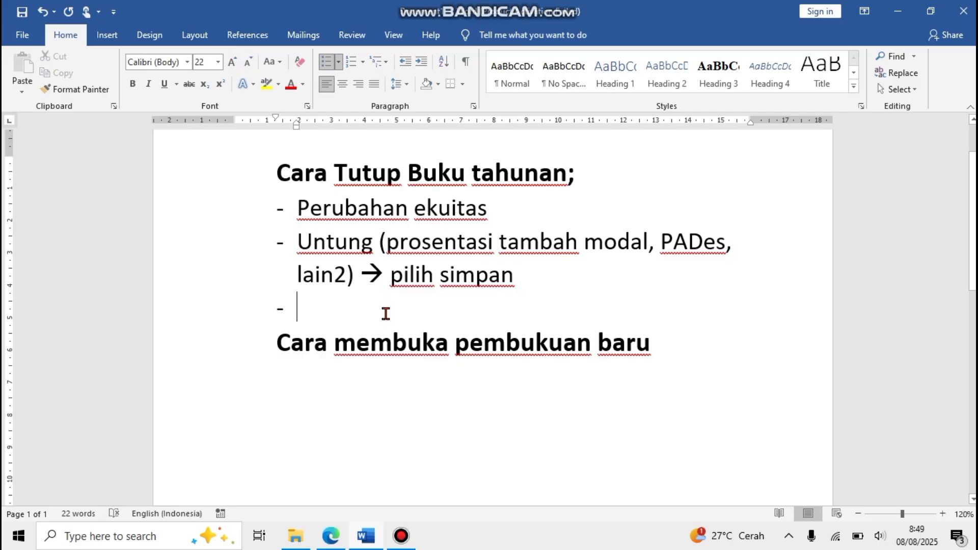
type("Rugi ")
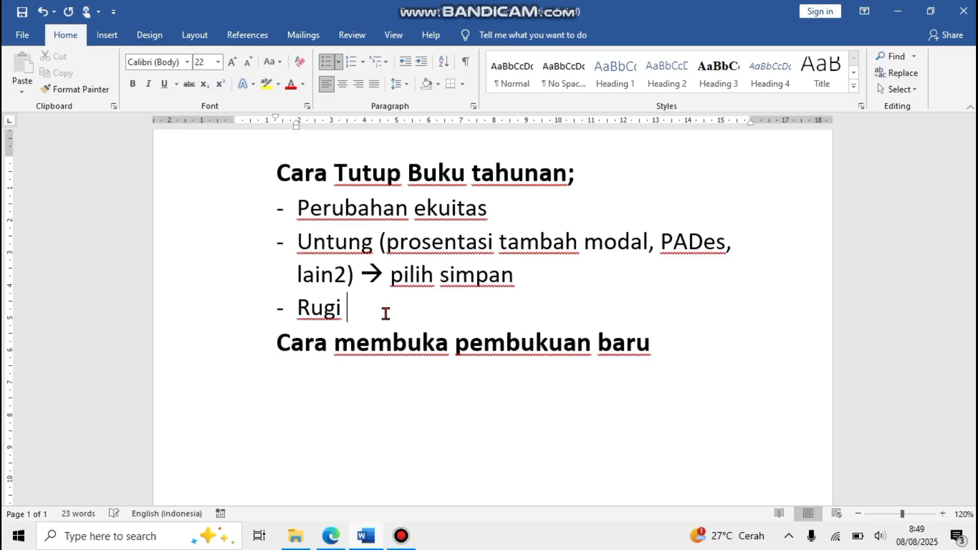
type("(prosen")
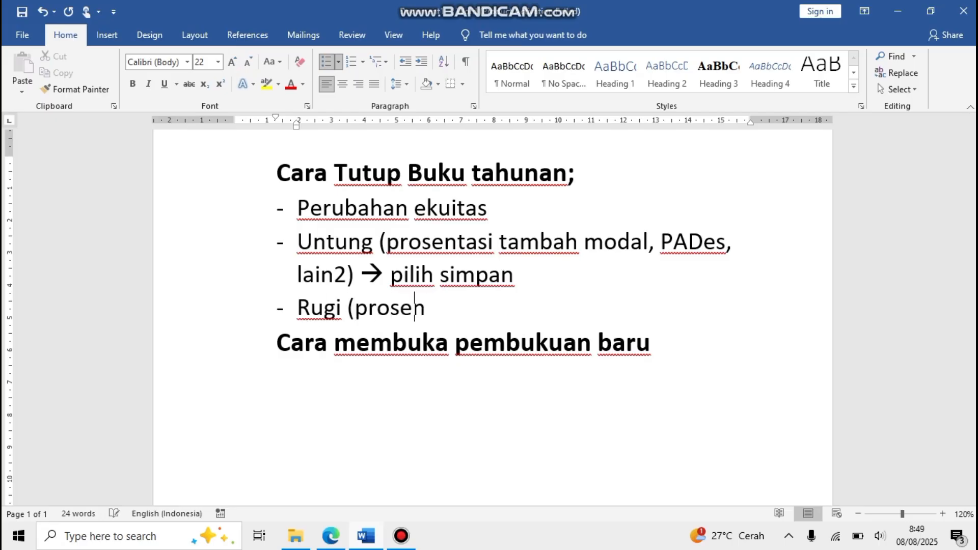
type("tasi ")
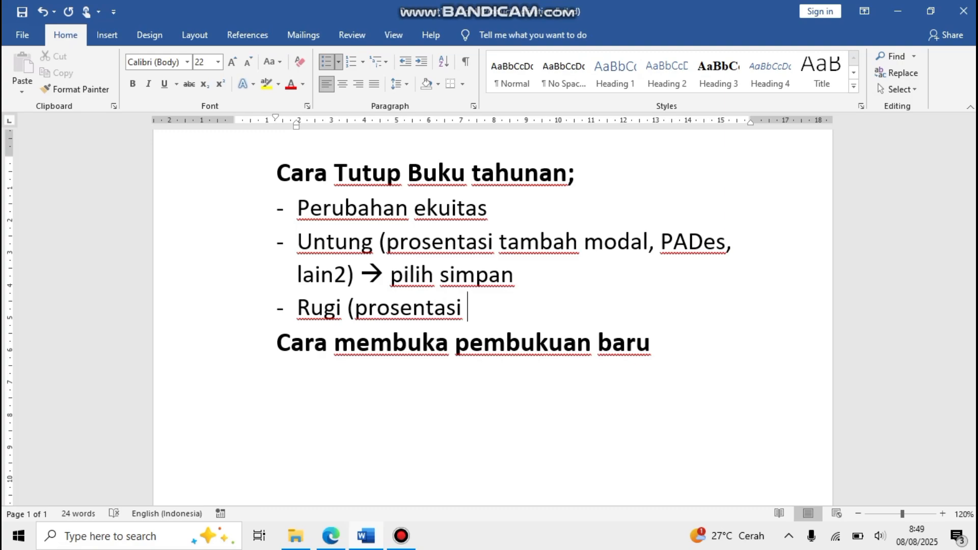
type("tambah mo")
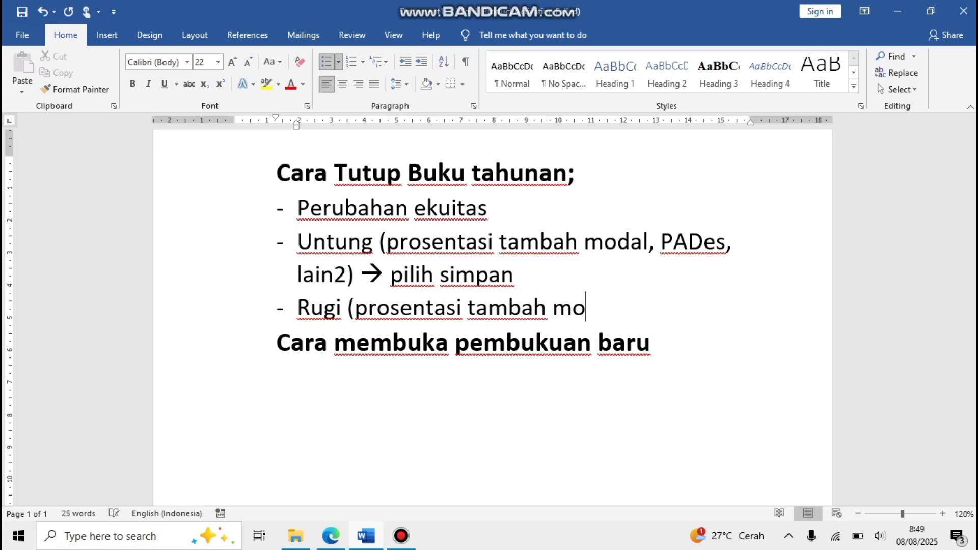
type("dal 100%")
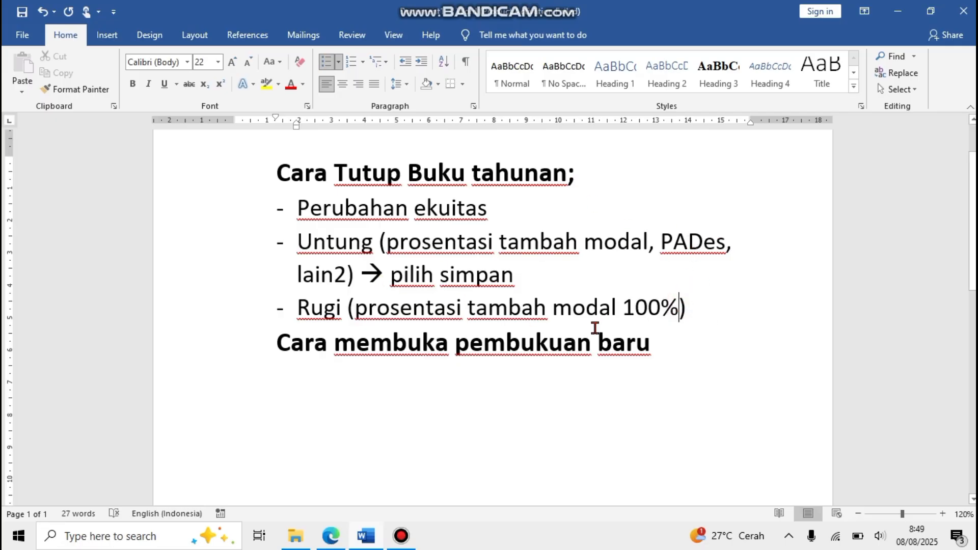
left_click(688, 308)
Add "Cetak" and "Isi LPJ" as the fourth and fifth list items under the Tutup Buku heading.
key("Return")
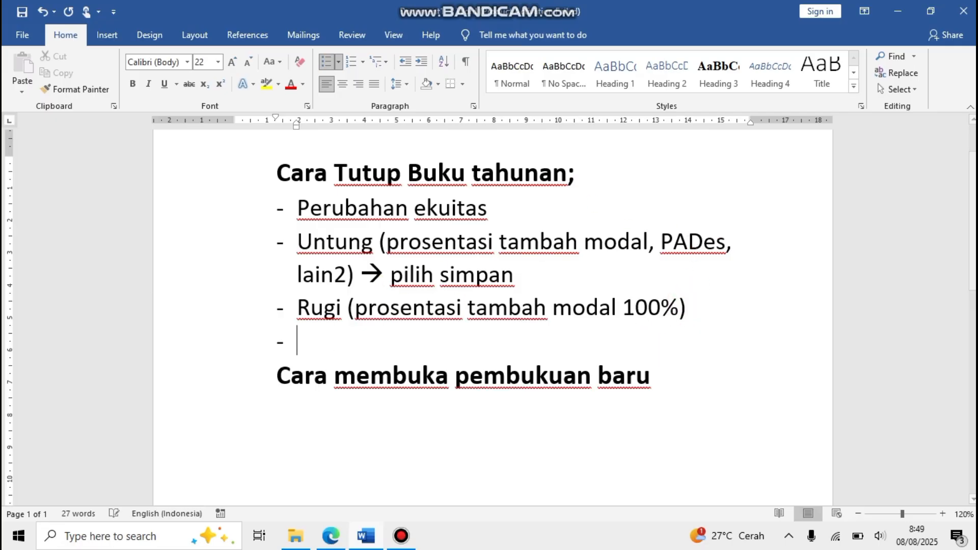
type("Ceta")
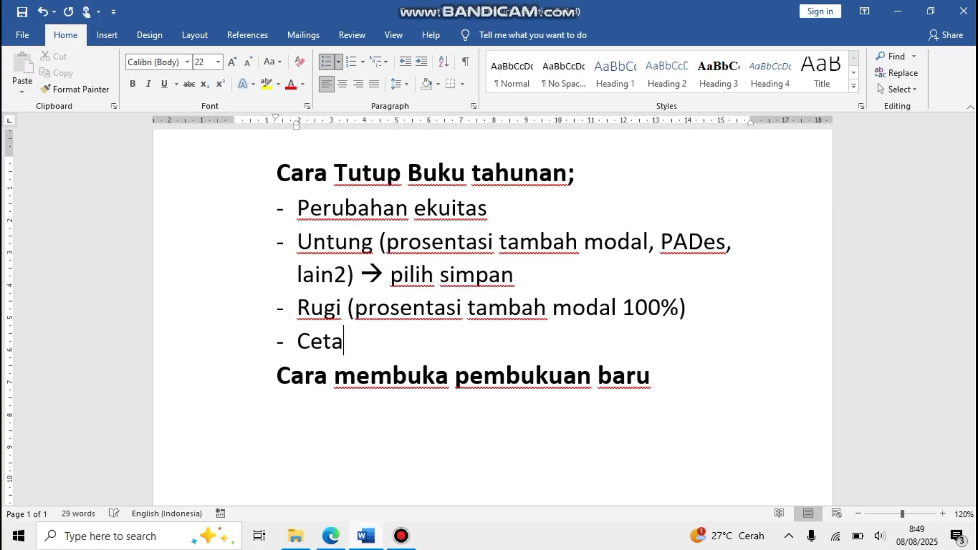
type("k")
key("Return")
type("Isi LPJ")
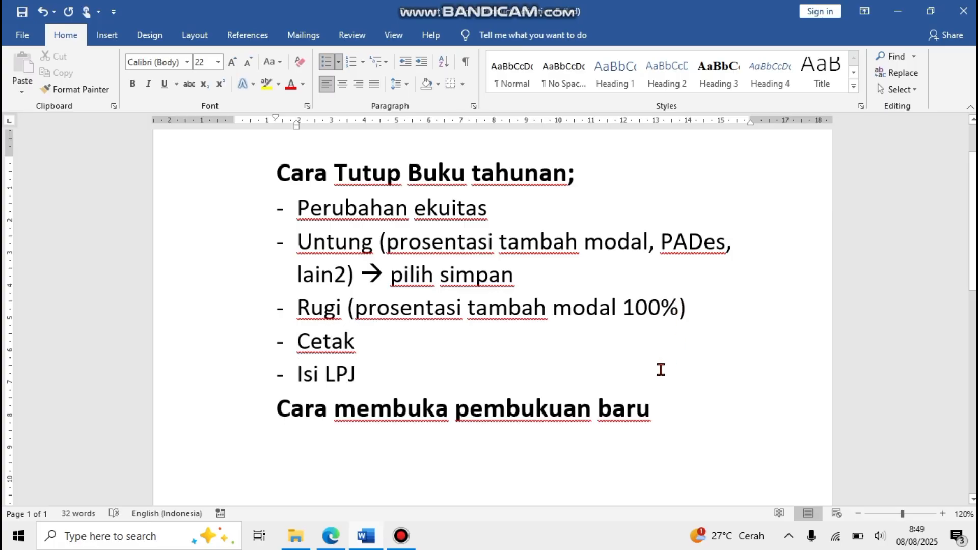
Start a dashed list without bold formatting under the "Cara membuka pembukuan baru" heading.
left_click(668, 403)
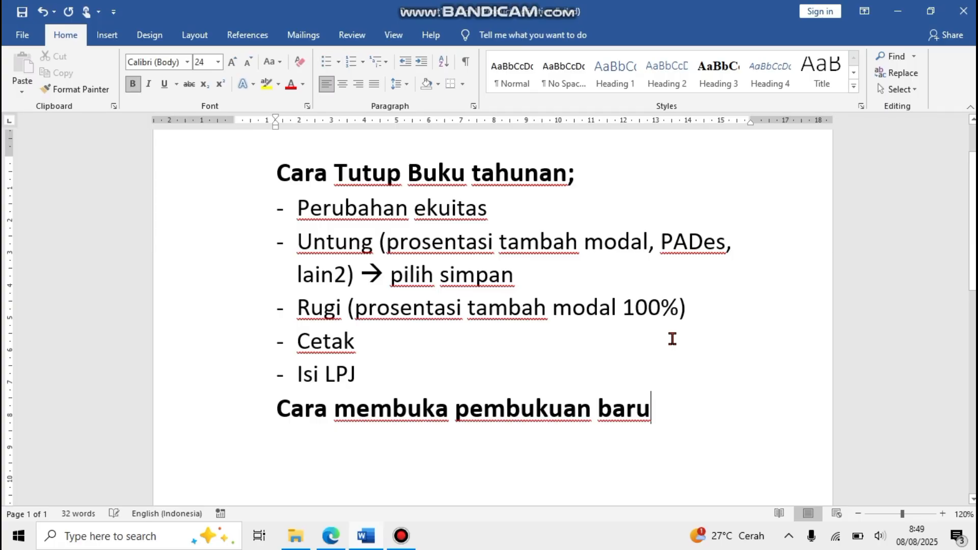
key("Return")
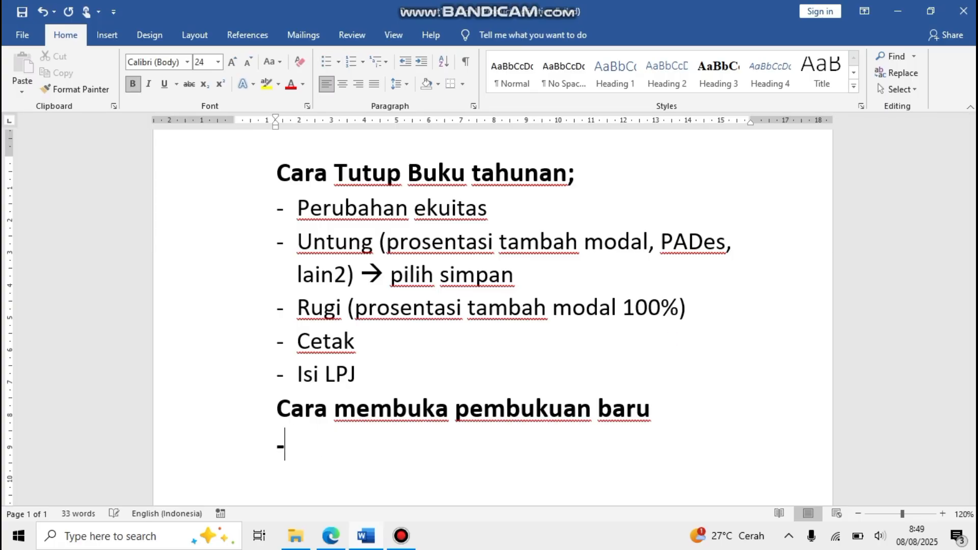
left_click_drag(270, 443, 350, 454)
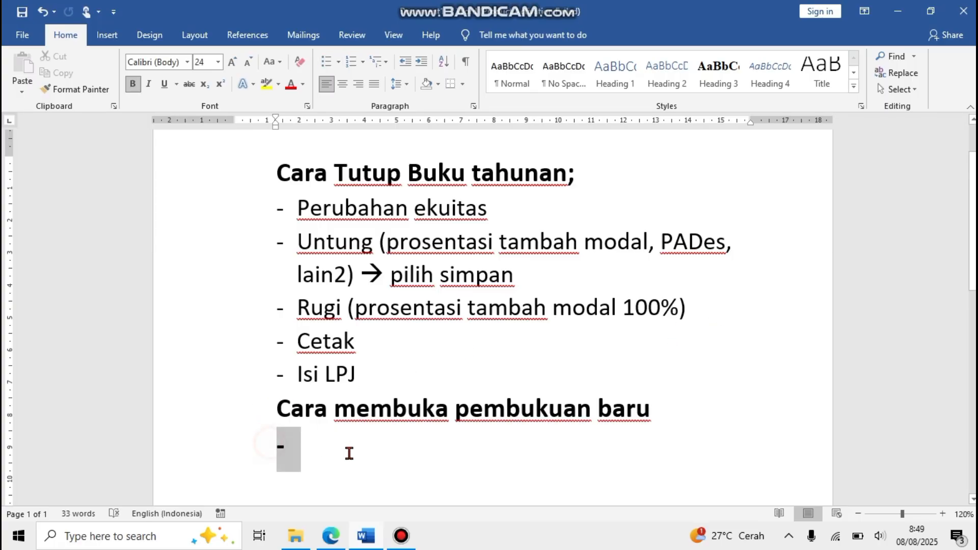
key("ctrl+b")
left_click(331, 443)
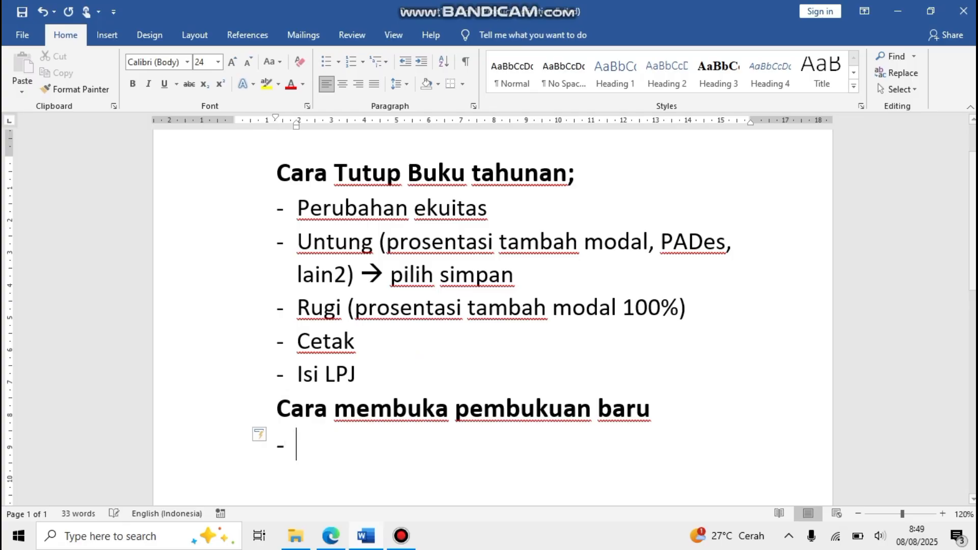
Copy the "Perubahan ekuitas" item from the Tutup Buku list into the first item of the new-book list.
left_click_drag(302, 208, 489, 214)
key("ctrl+c")
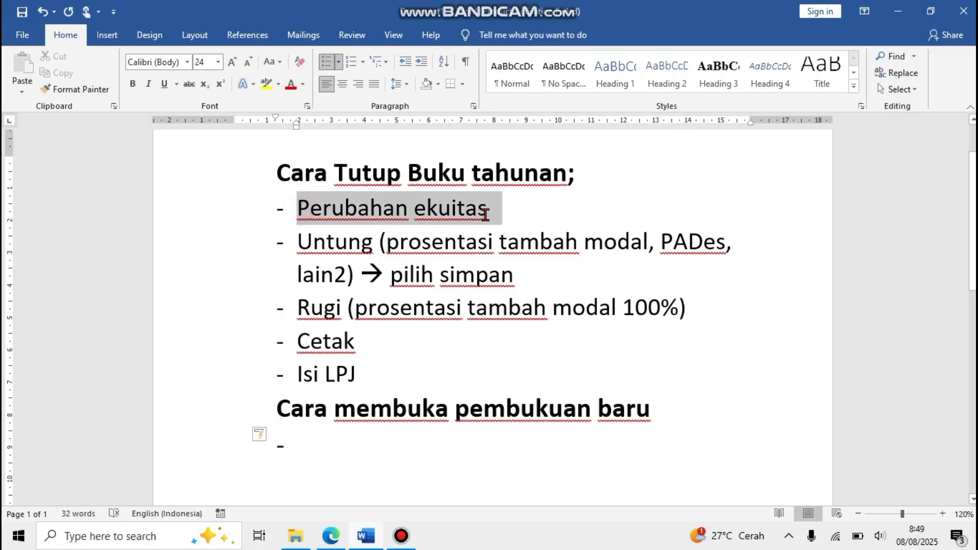
left_click(355, 442)
key("ctrl+v")
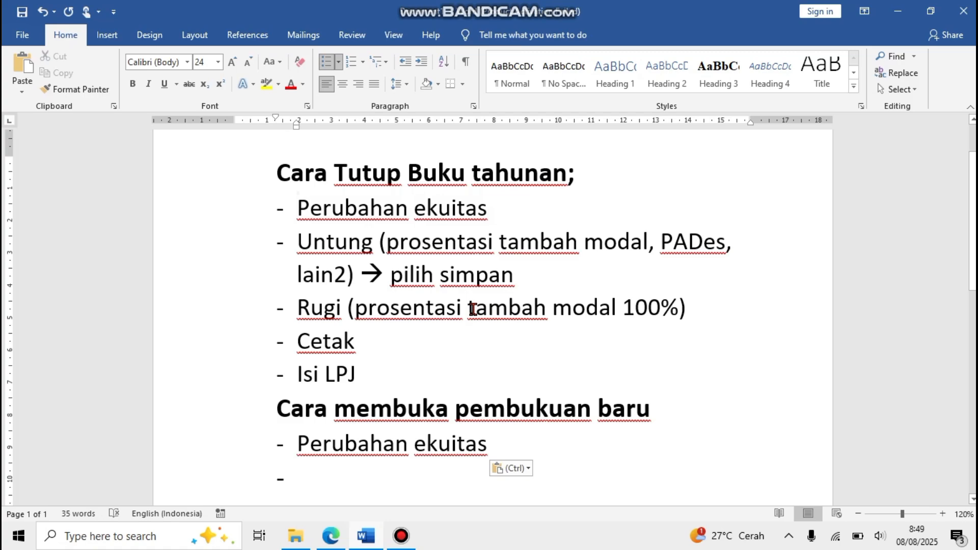
Write "Klik tambah hutang dan laba ditahan (warna hitam)" as the second new-book list item and start a third item.
type("Klik ta")
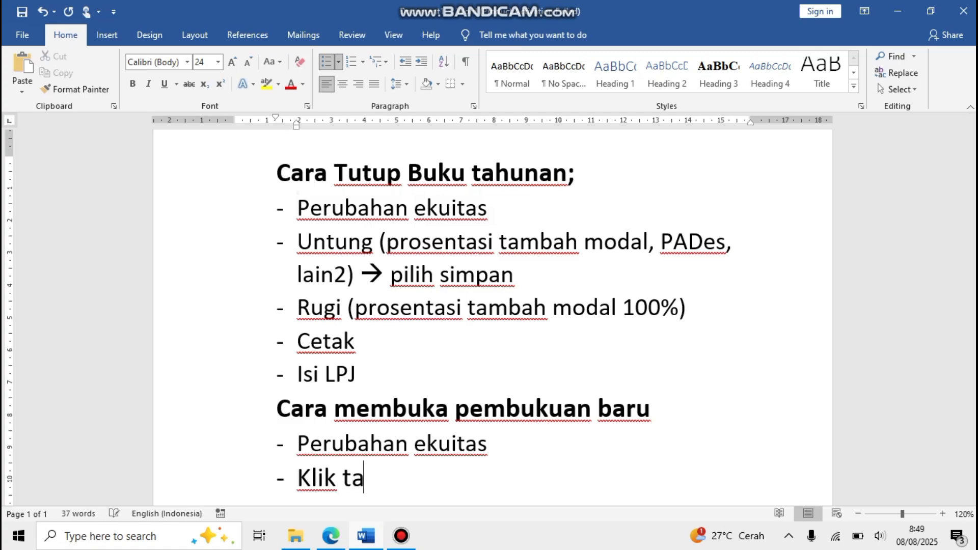
type("mbah hut")
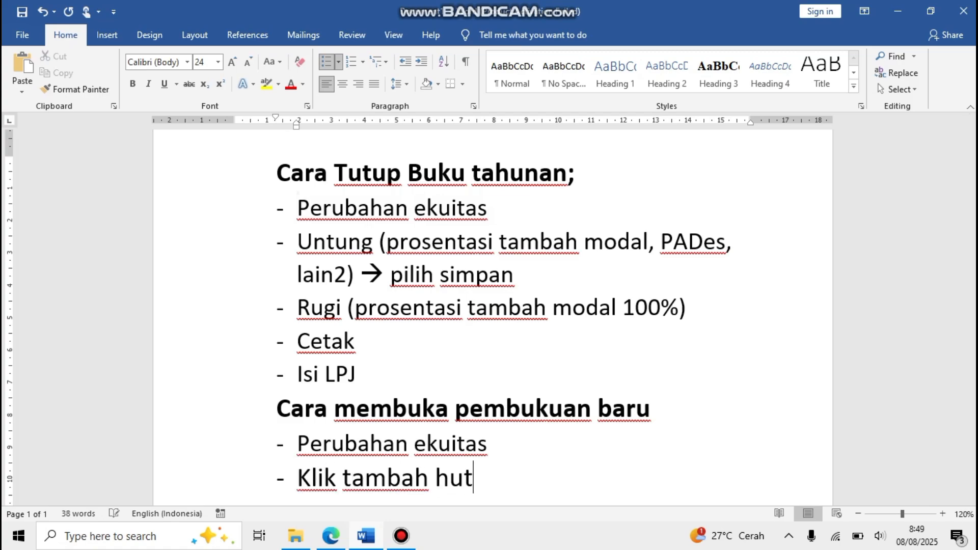
type("ang dan la")
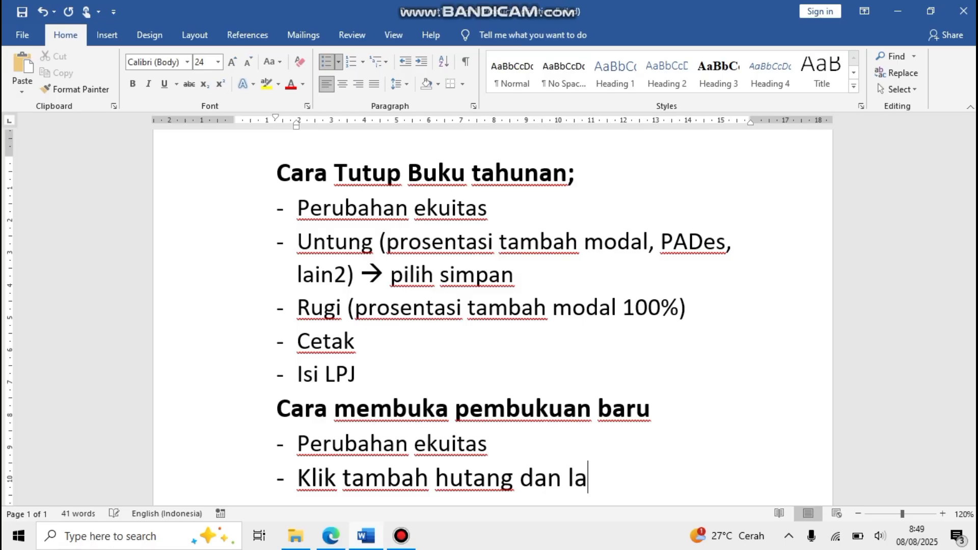
type("ba dita ")
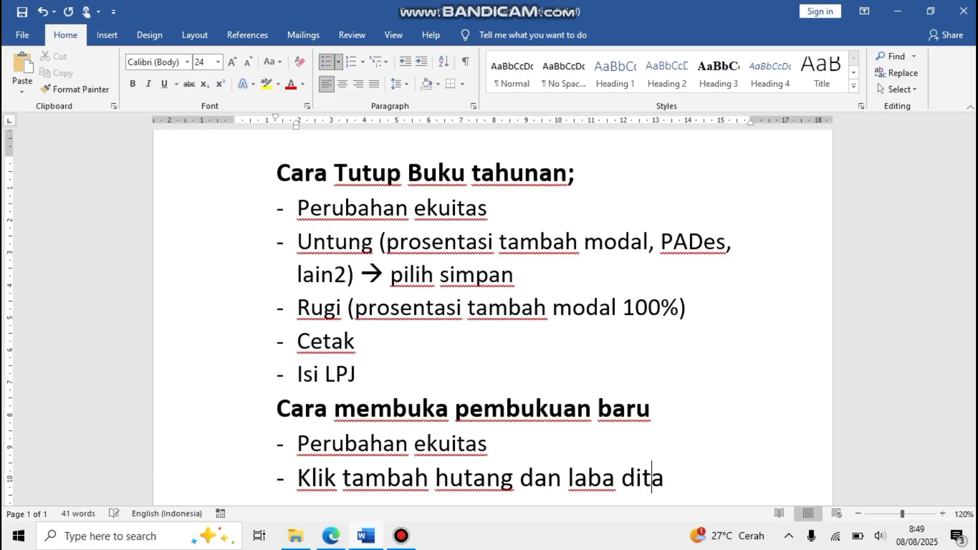
type("han (")
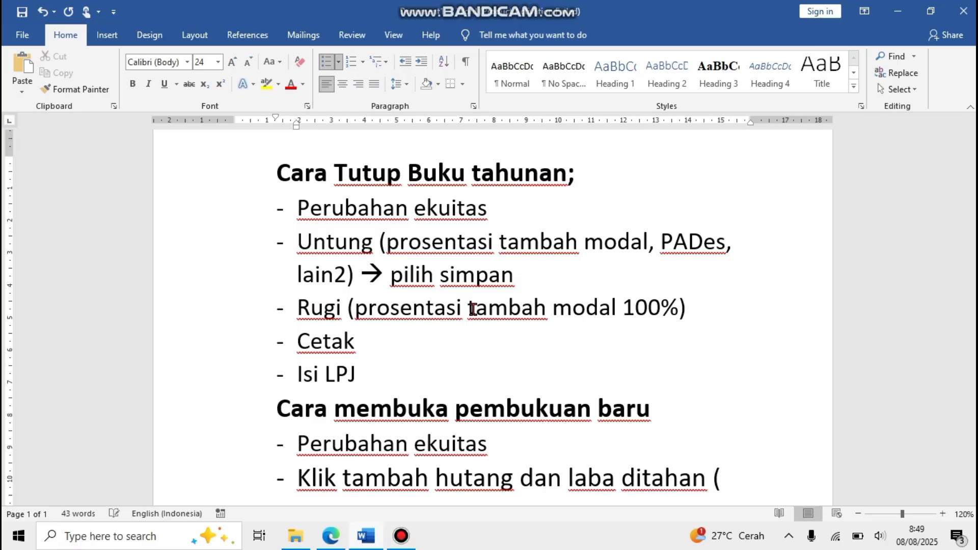
type("warna hitam")
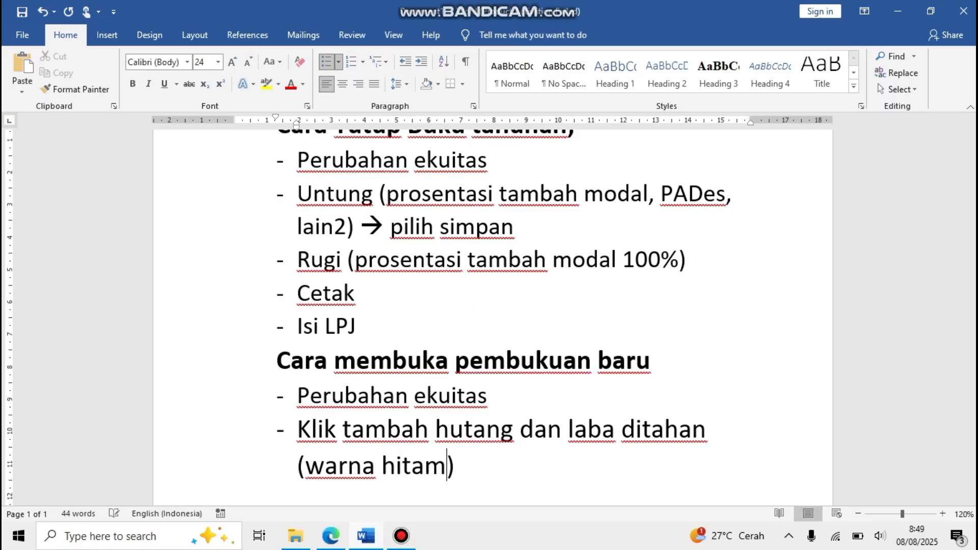
key("End")
key("Return")
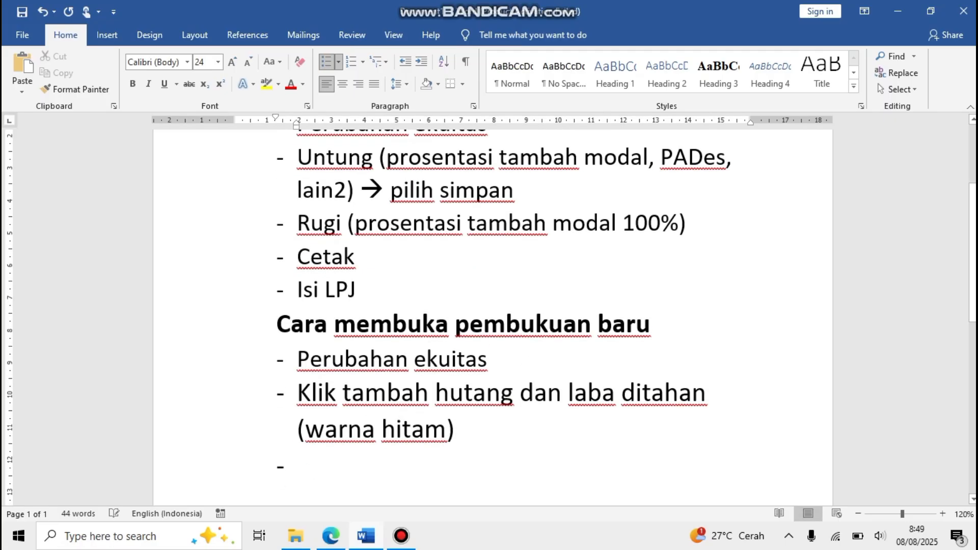
Set the font size of all three list items under "Cara membuka pembukuan baru" to 20.
left_click_drag(295, 359, 306, 469)
left_click(205, 64)
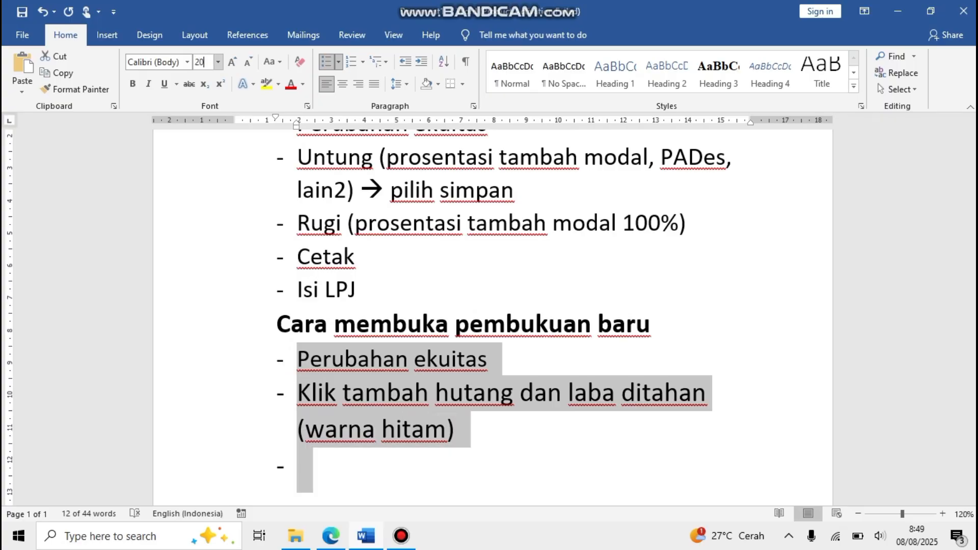
key("Return")
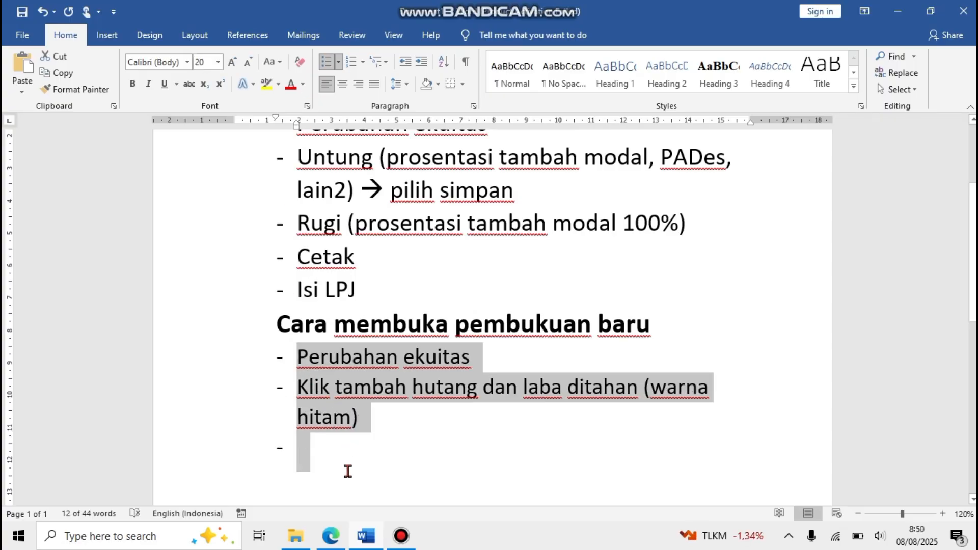
Write "Kunci laporan neraca" as the third new-book list item and start a fourth item.
left_click(348, 471)
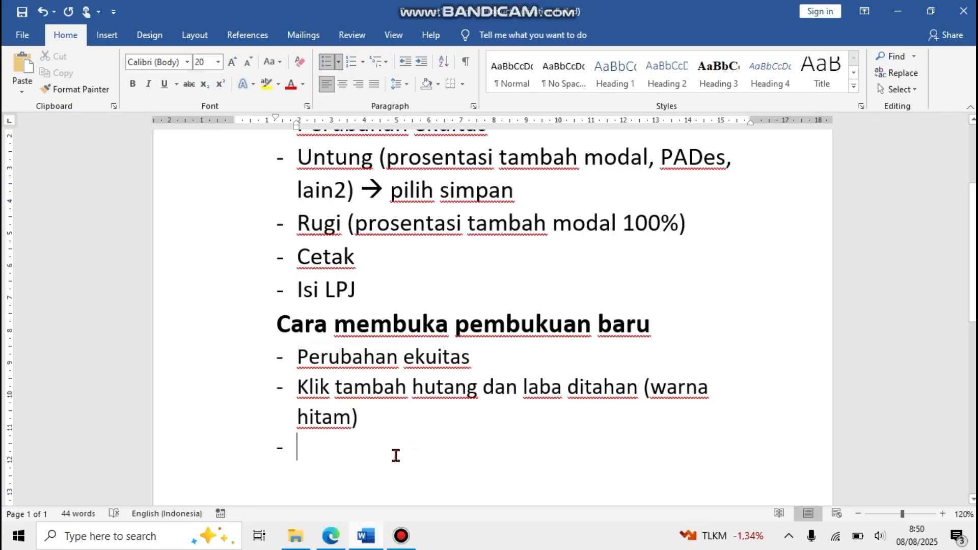
type("Kunci lapora")
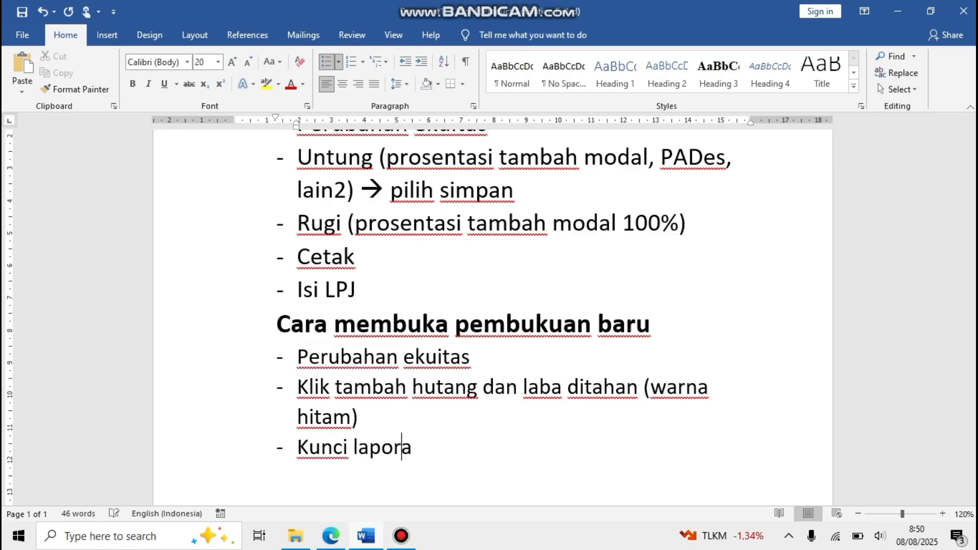
type("n nera")
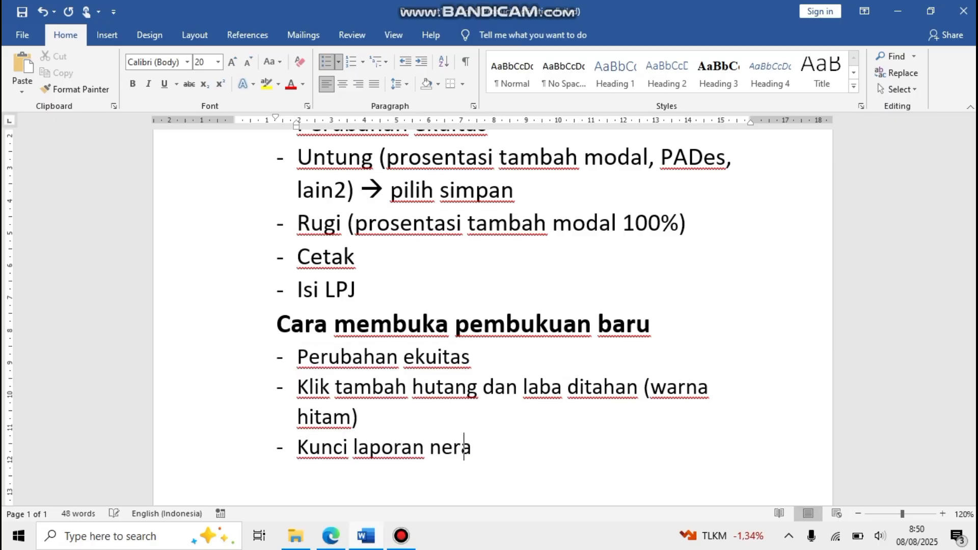
type("ca")
key("Return")
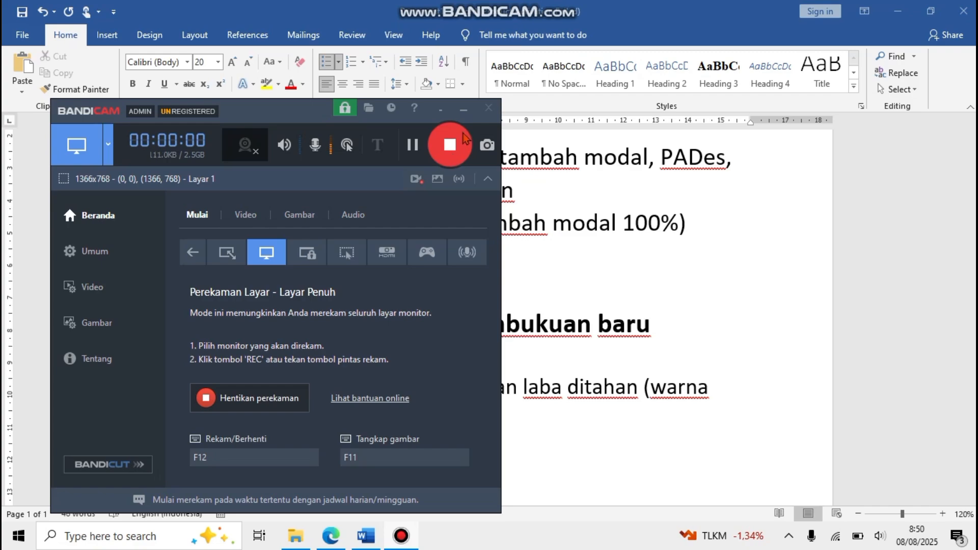
left_click(463, 115)
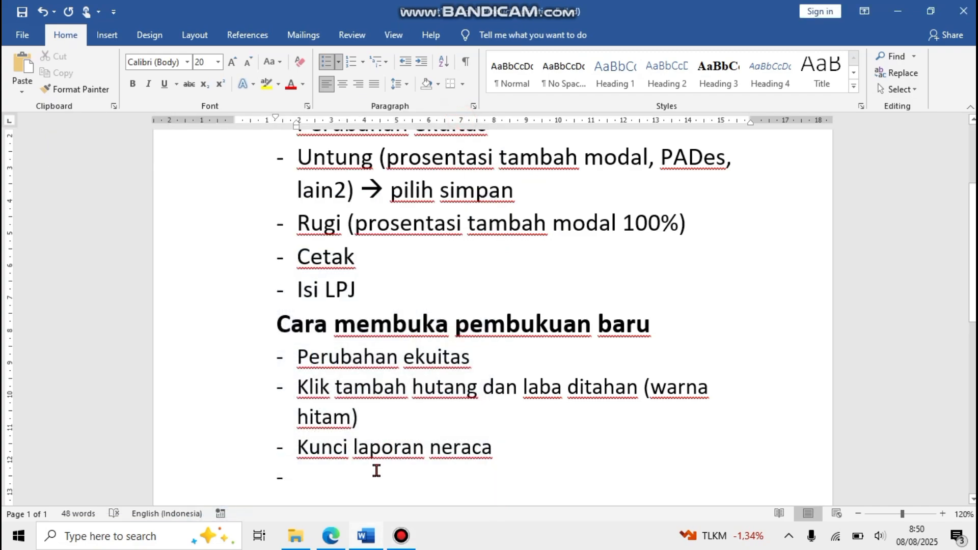
Write "Ke pembukuan tahun berikutnya" as the fourth item of the new-book list.
type("Ke pembukuan")
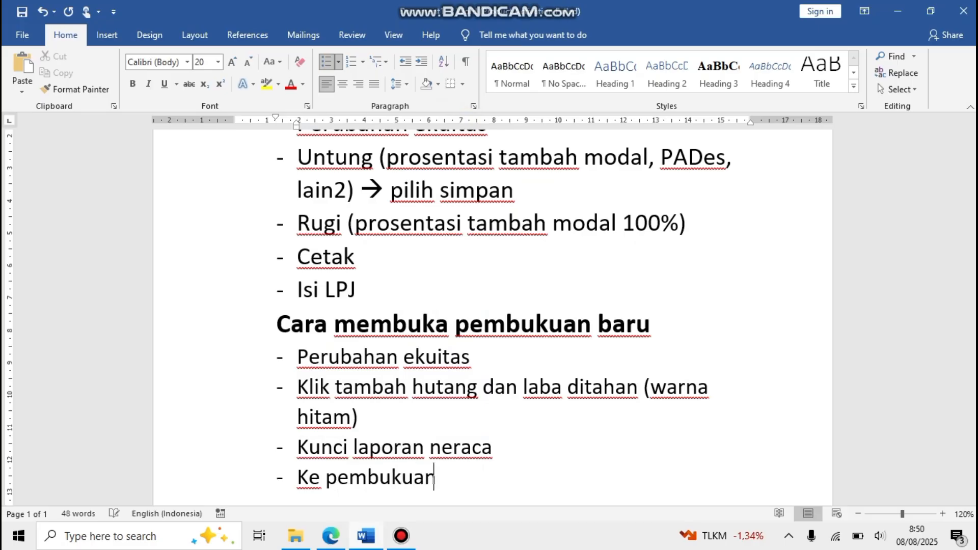
type(" p")
key("BackSpace")
type("berikutnya")
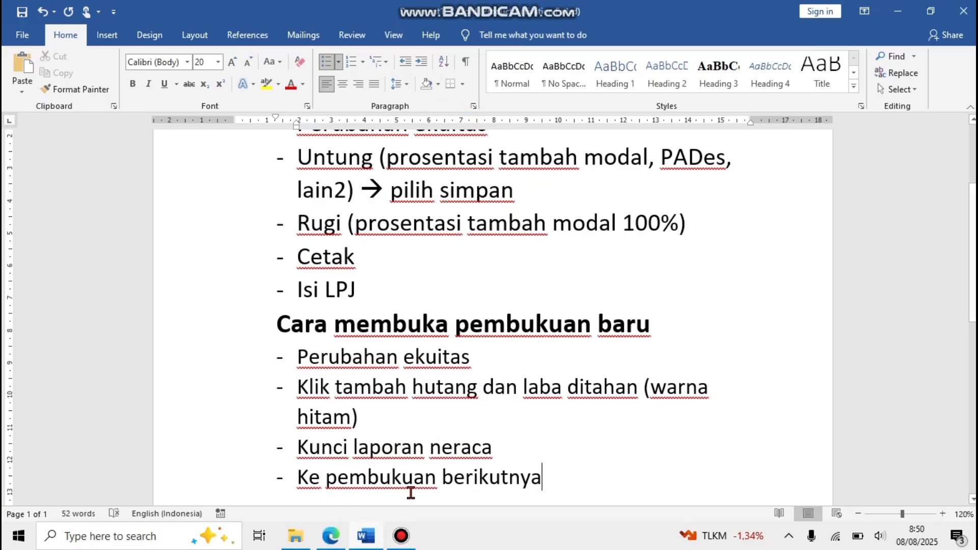
left_click(436, 477)
type("hun")
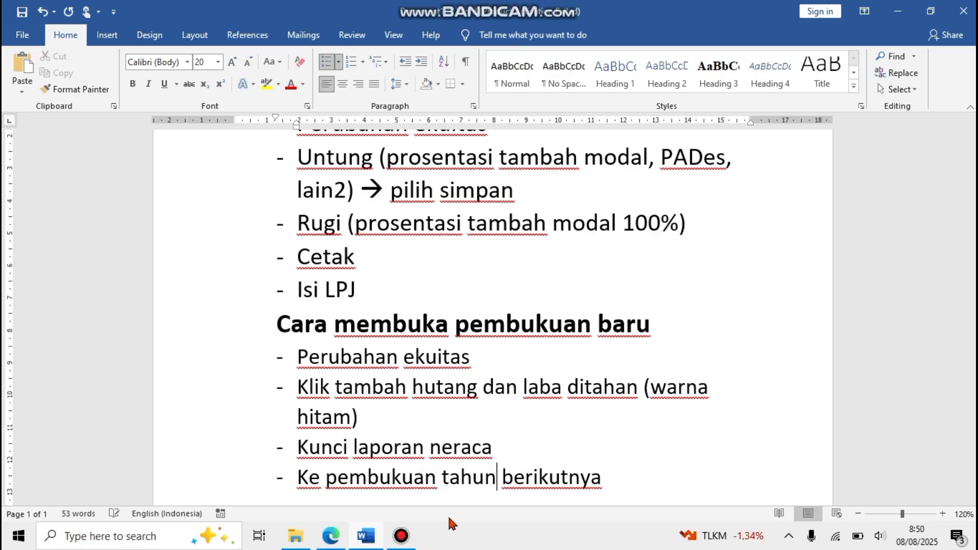
Shrink the font of the whole document by two size steps, bringing the Tutup Buku list items to 18.
key("ctrl+a")
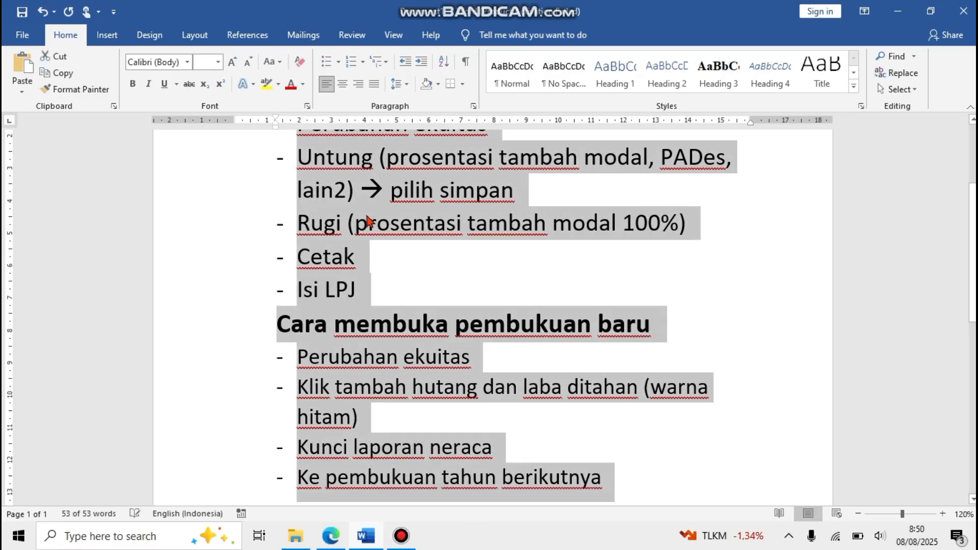
left_click(247, 63)
scroll(971, 298, "up", 3)
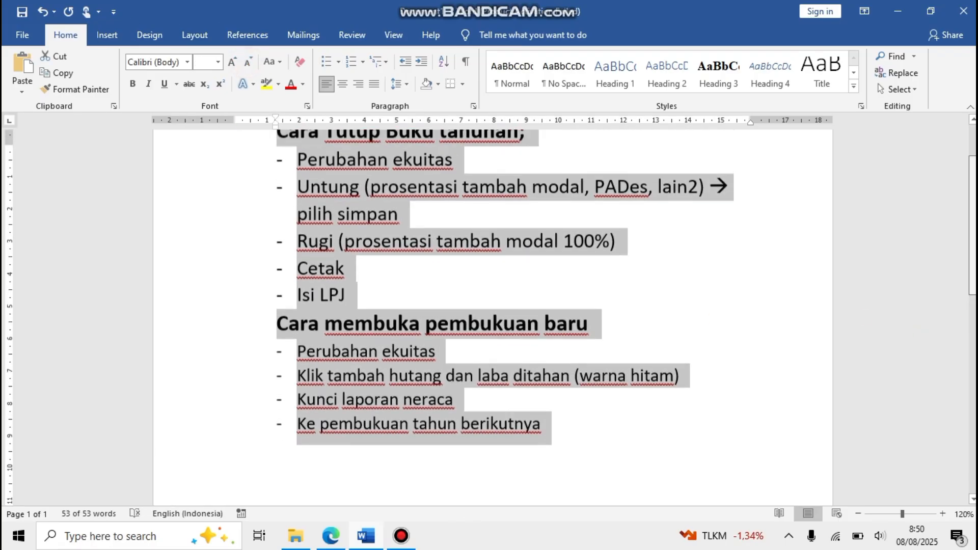
left_click(308, 270)
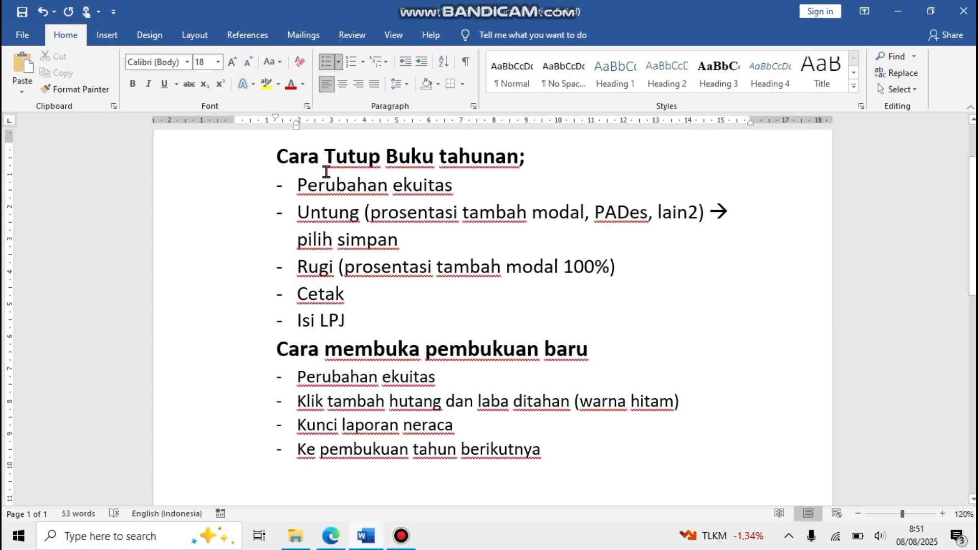
Switch to BUMDES PRO in the browser and change the active bookkeeping year to 2025.
left_click(331, 536)
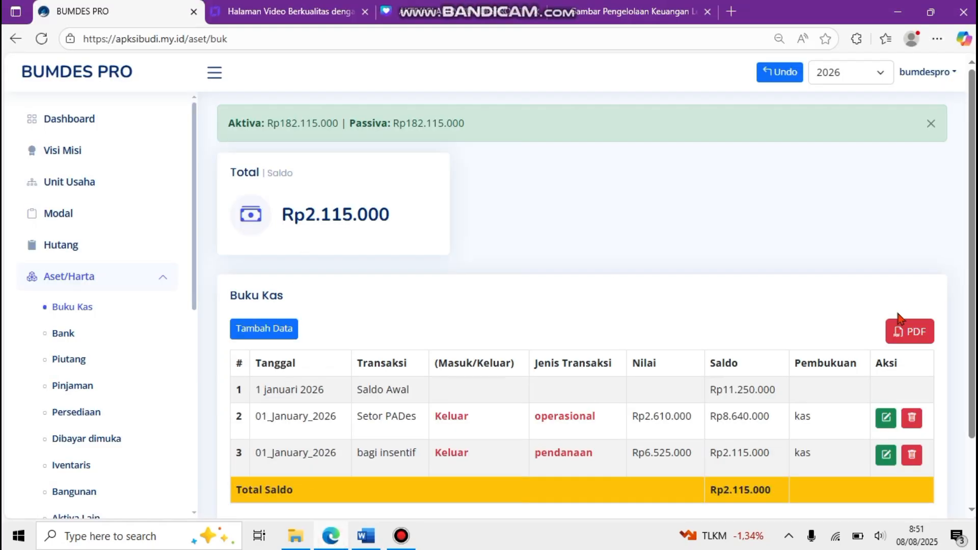
left_click(866, 75)
left_click(857, 137)
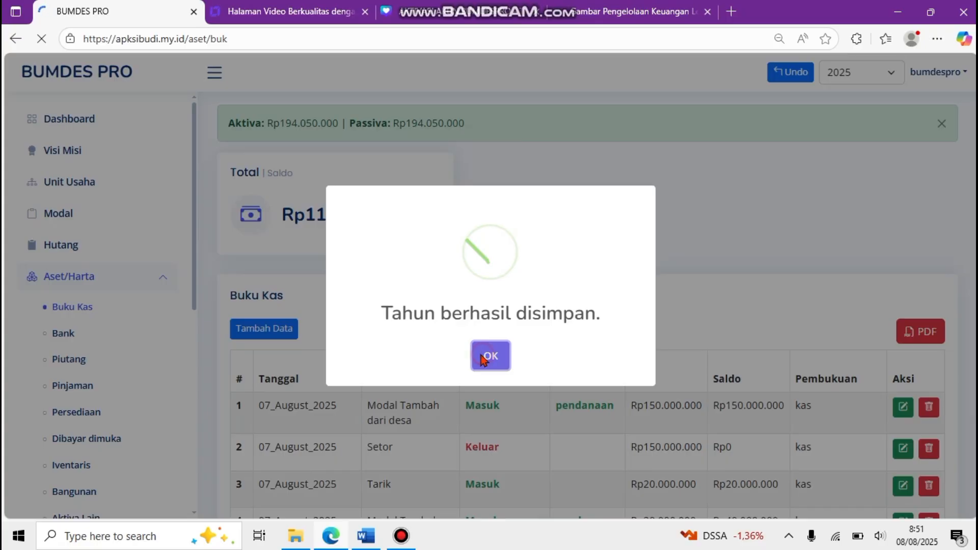
left_click(489, 357)
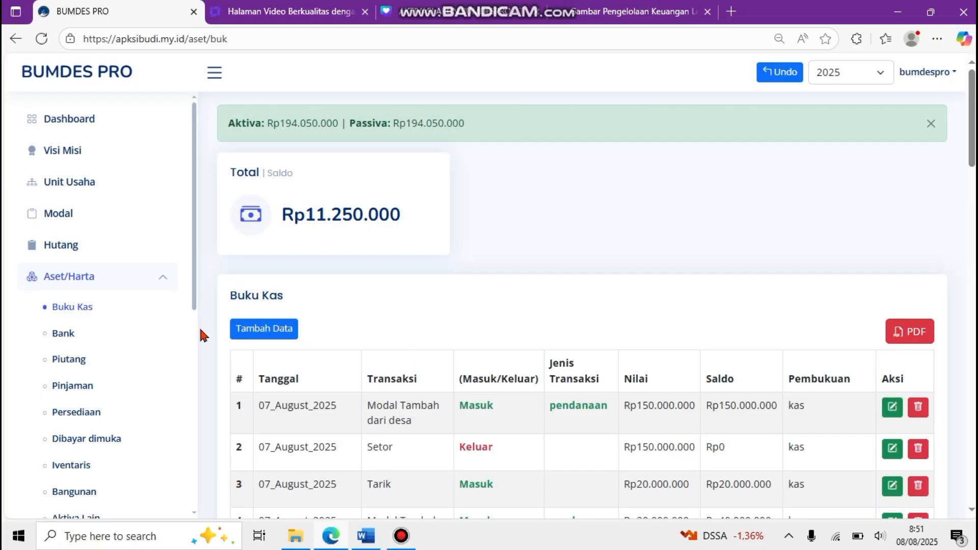
Open the Perubahan Ekuitas report for 2025 and compare it with the Tutup Buku notes in Word.
scroll(196, 336, "down", 6)
left_click(142, 272)
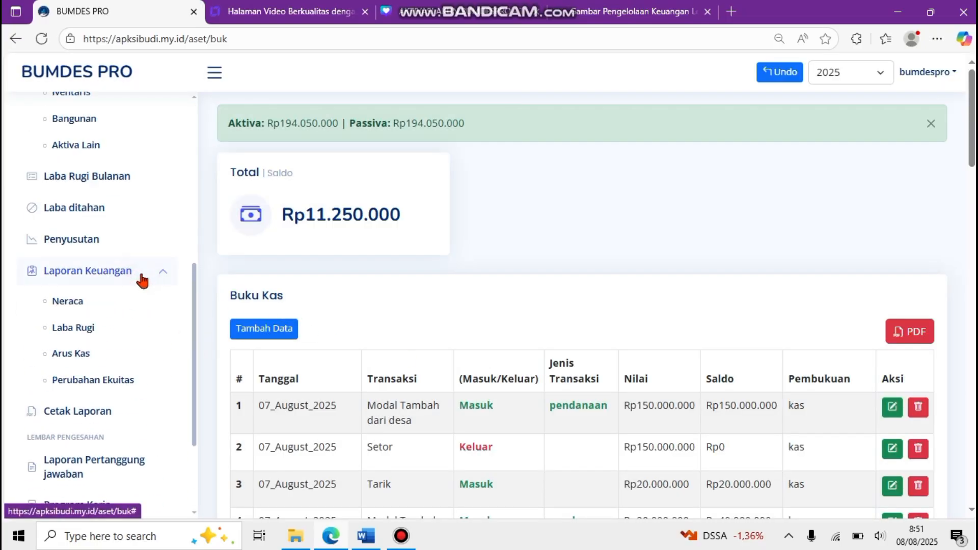
left_click(104, 381)
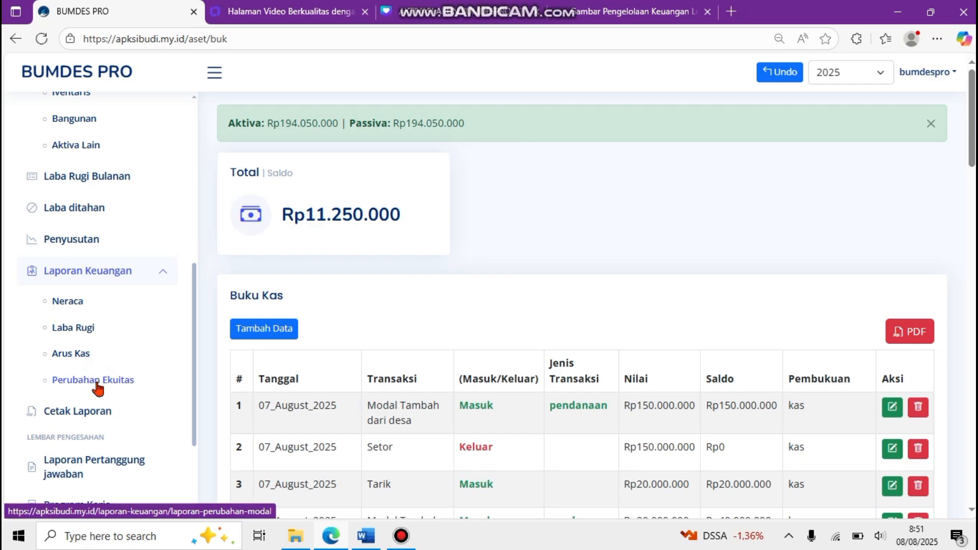
left_click(97, 381)
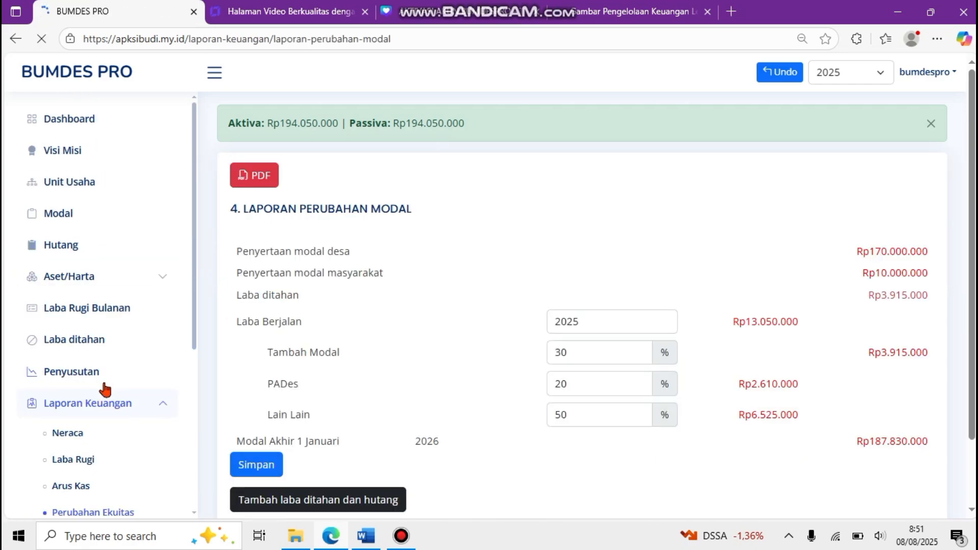
left_click(361, 541)
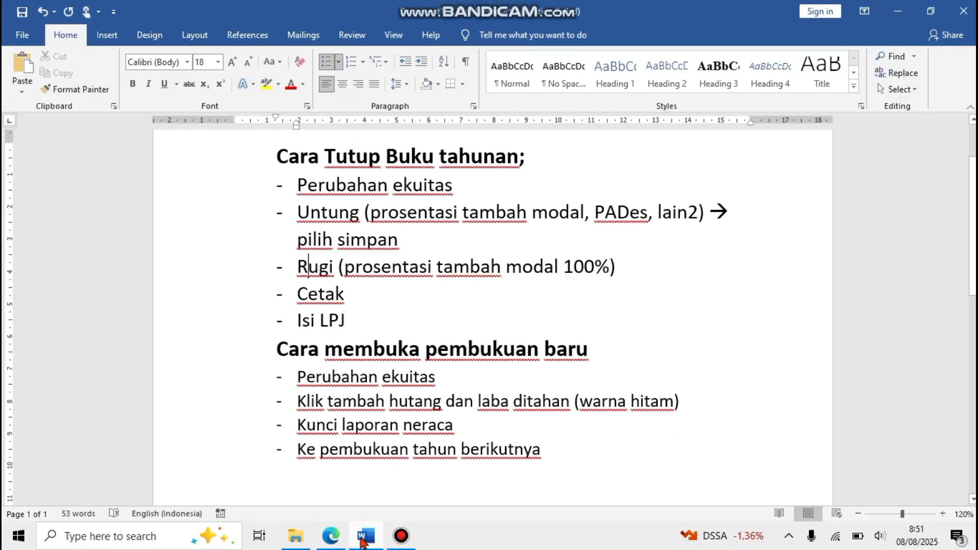
left_click(365, 542)
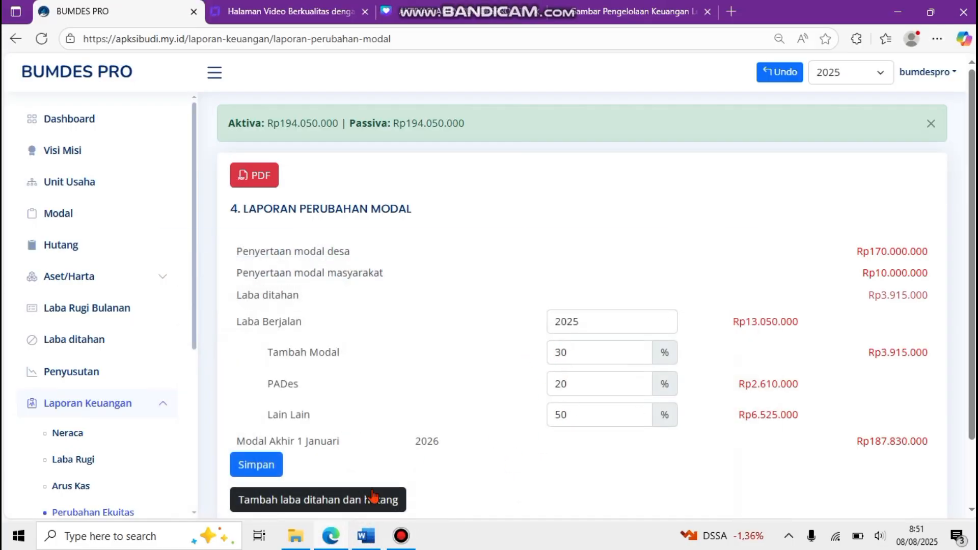
left_click(366, 537)
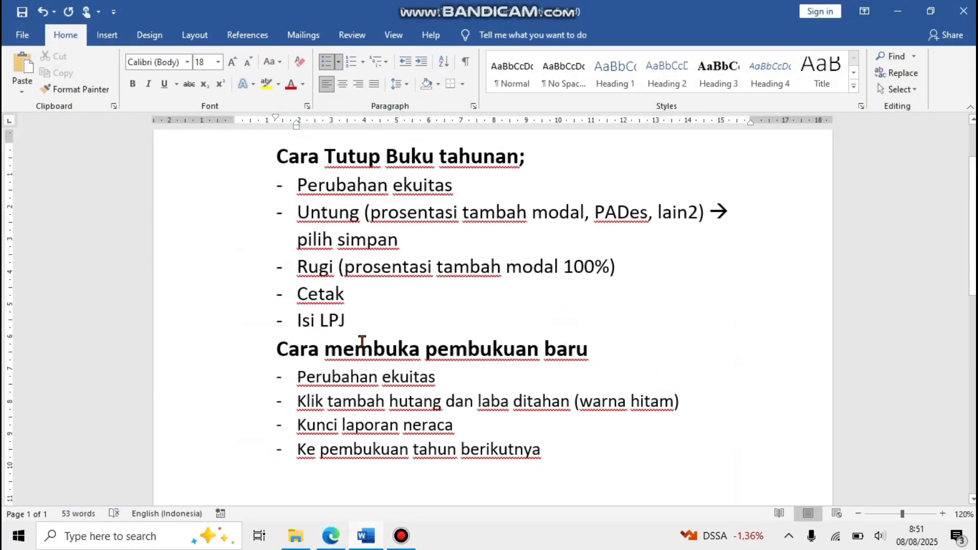
left_click(366, 536)
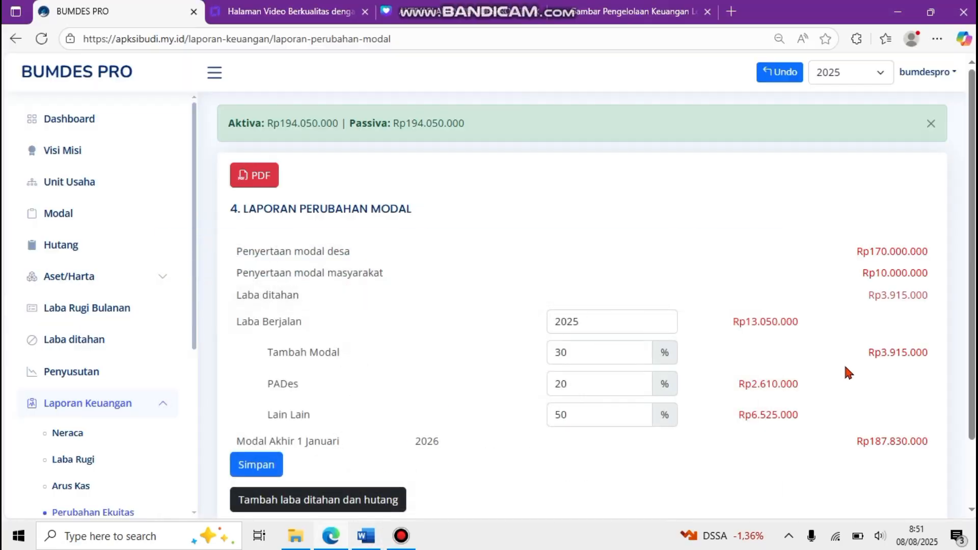
In the Laporan Perubahan Modal, set Tambah Modal to 100%, PADes to 0% and Lain Lain to 0%.
left_click_drag(734, 322, 793, 322)
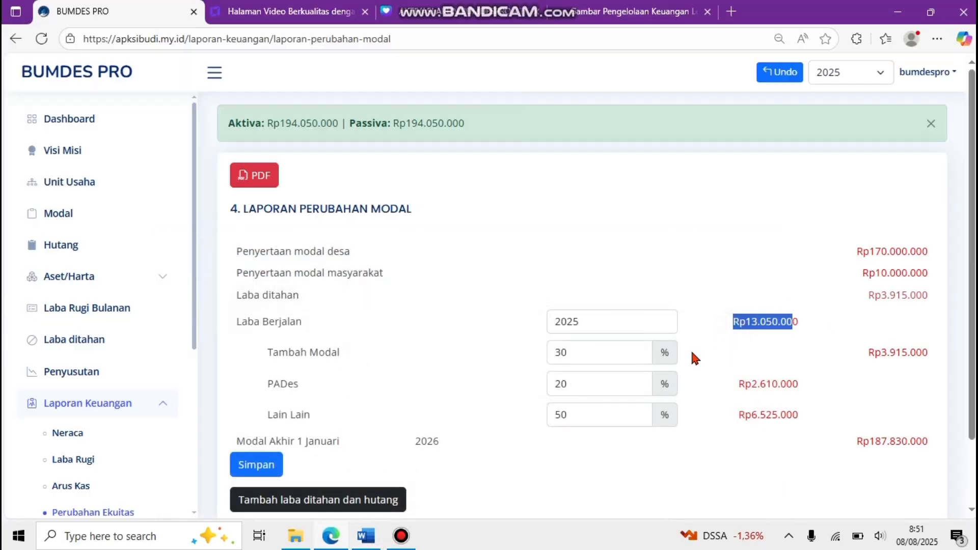
left_click_drag(574, 352, 537, 351)
type("100")
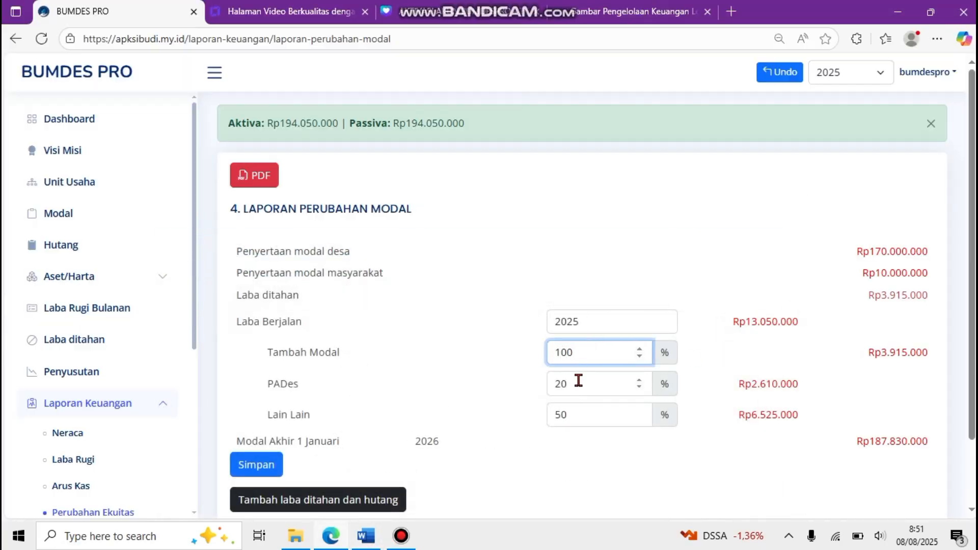
key("Tab")
type("0")
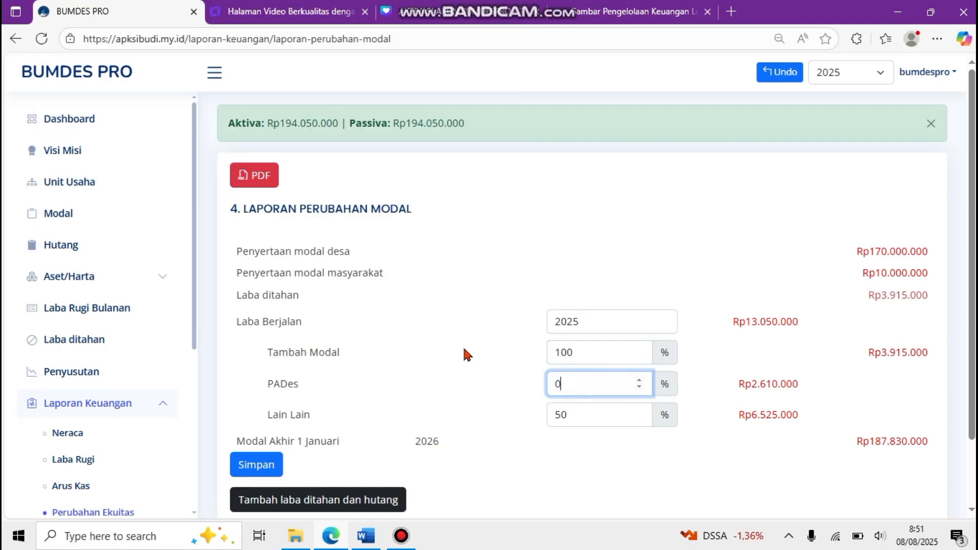
key("Tab")
type("0")
left_click(592, 483)
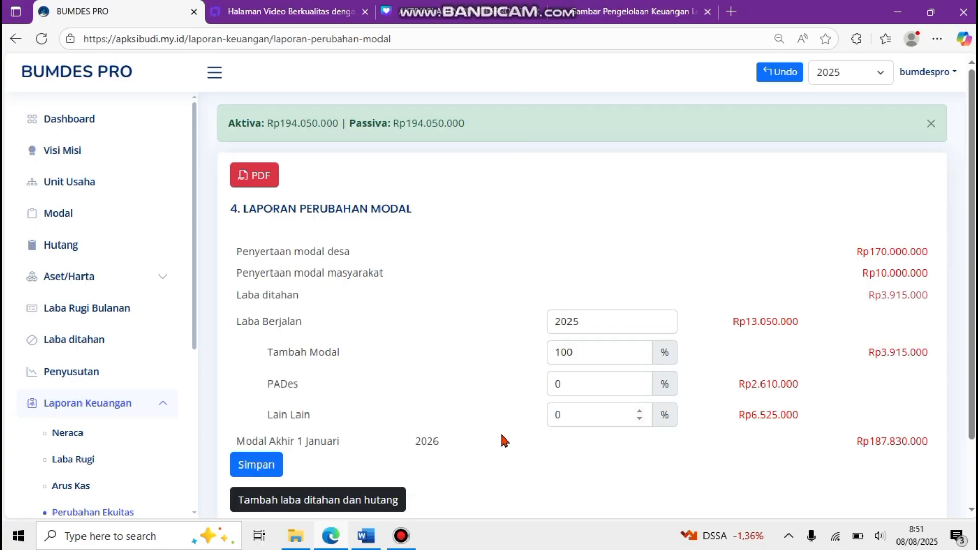
View the Cetak Laporan printout alongside the Word closing notes and return to the Laporan Perubahan Modal.
left_click(365, 541)
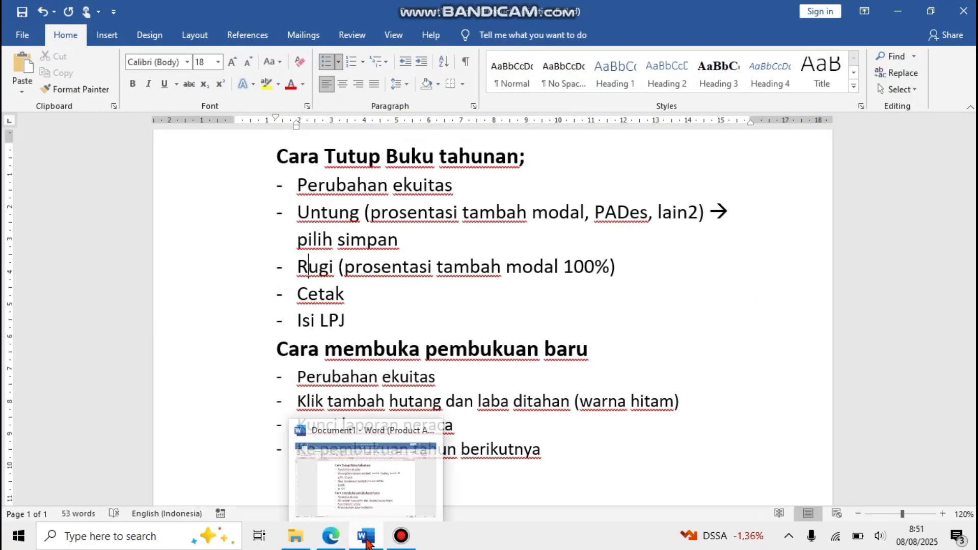
left_click(366, 541)
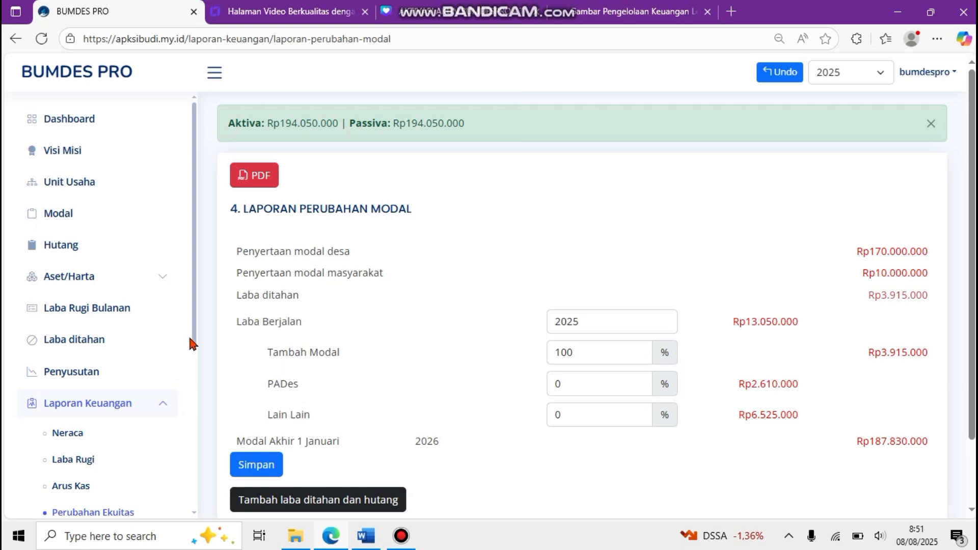
left_click_drag(191, 344, 191, 360)
scroll(191, 359, "down", 5)
left_click(106, 272)
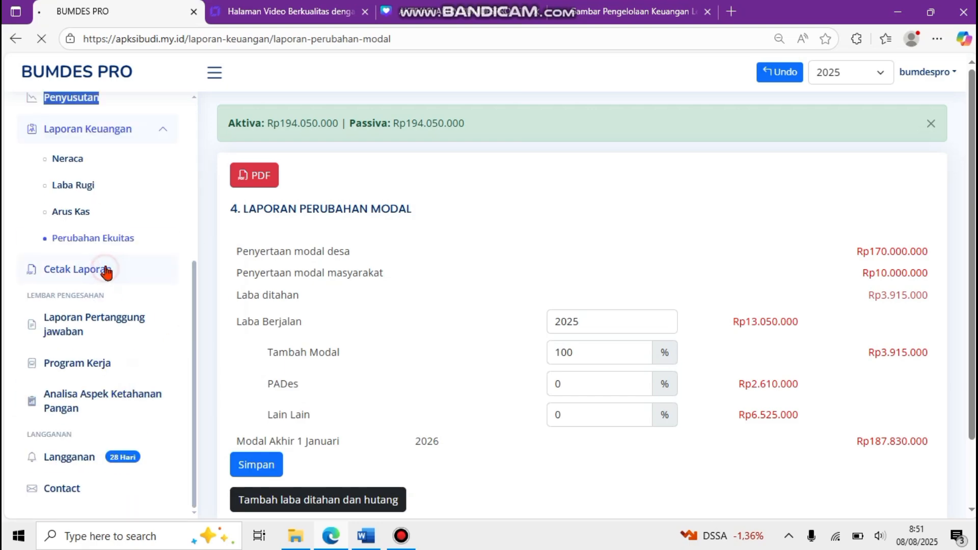
left_click(371, 542)
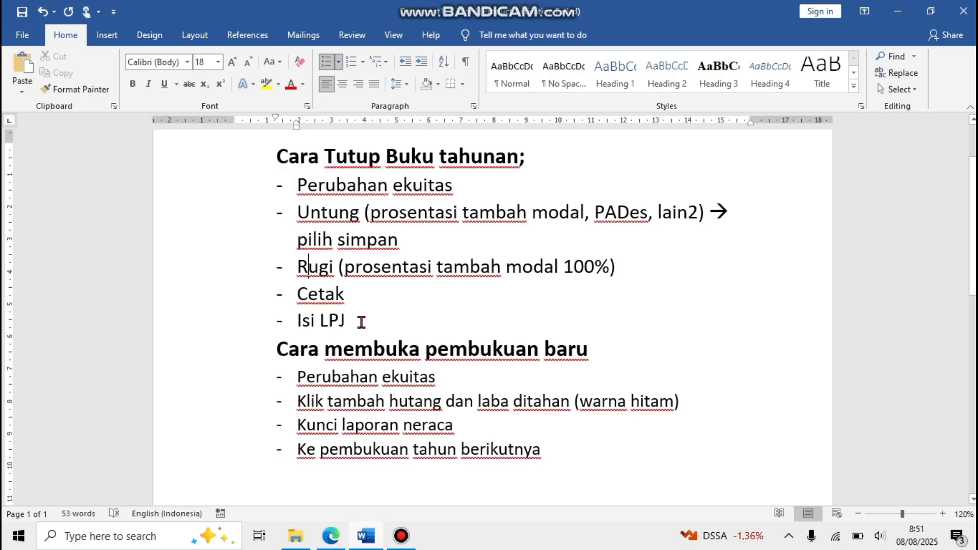
left_click(370, 543)
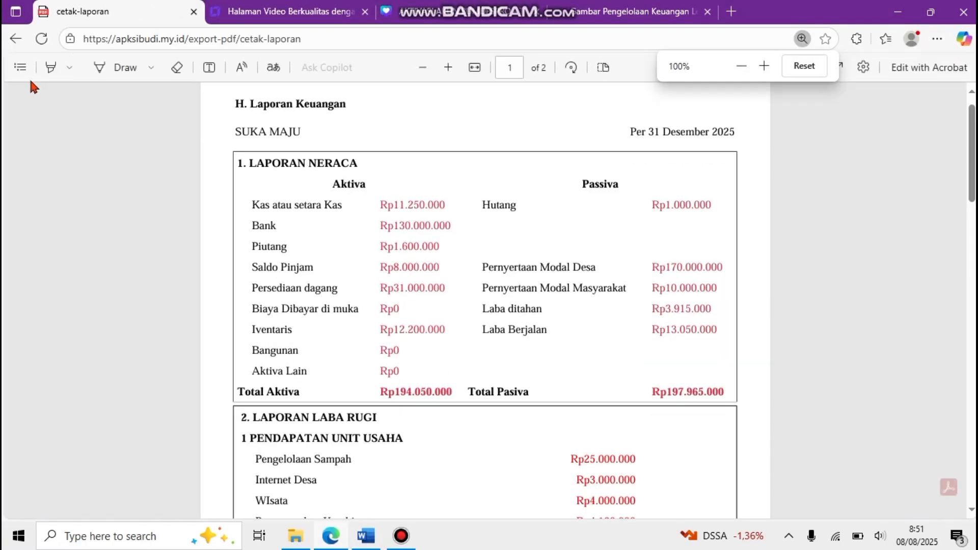
left_click(13, 42)
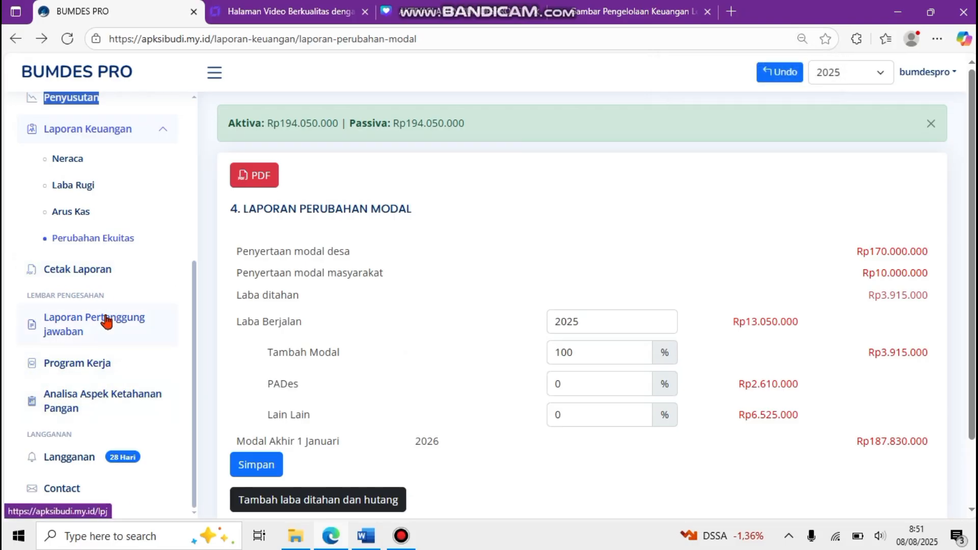
Compare the remaining Word notes with the Laporan Pertanggung jawaban entry and the "Tambah laba ditahan dan hutang" option in BUMDES PRO.
left_click(359, 541)
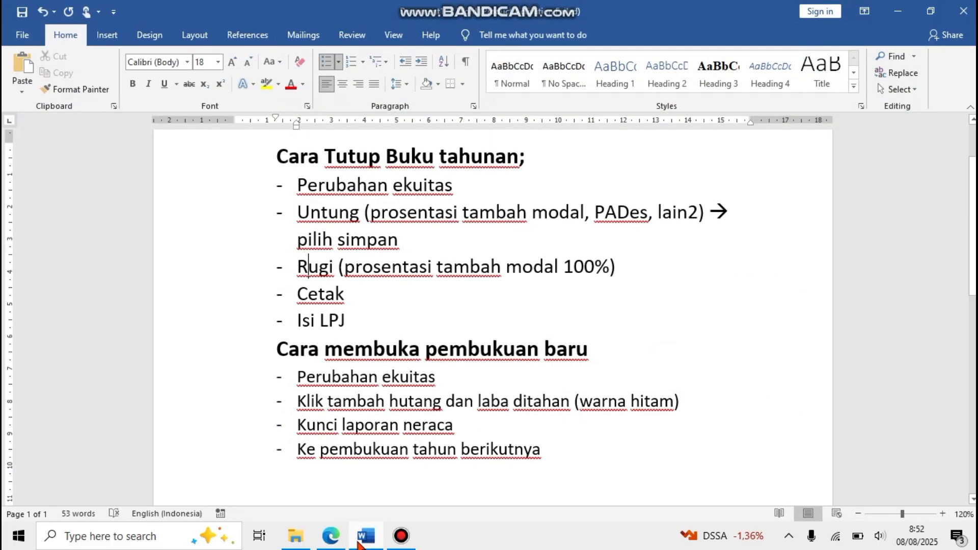
left_click(360, 541)
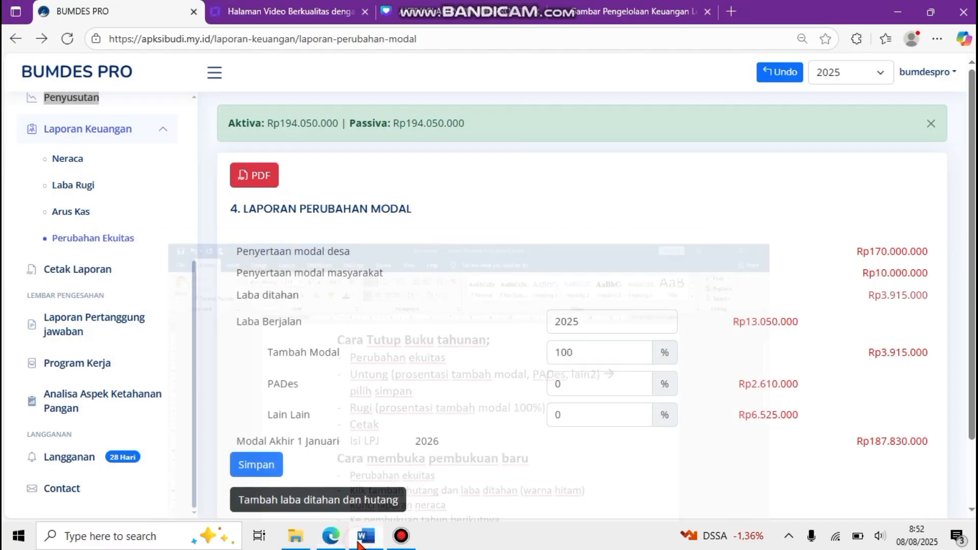
mouse_move(193, 376)
left_mouse_down()
mouse_move(193, 340)
mouse_move(193, 371)
left_mouse_up()
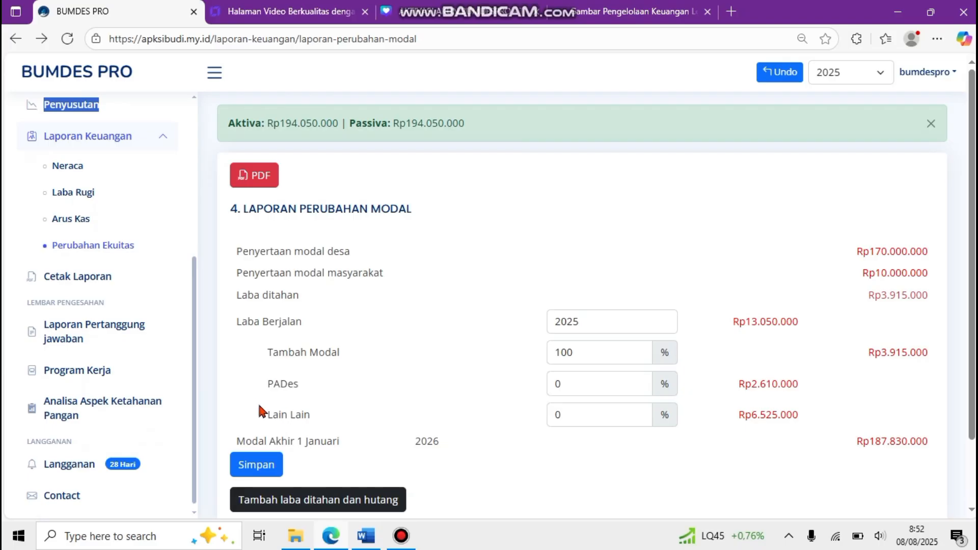
left_click(370, 545)
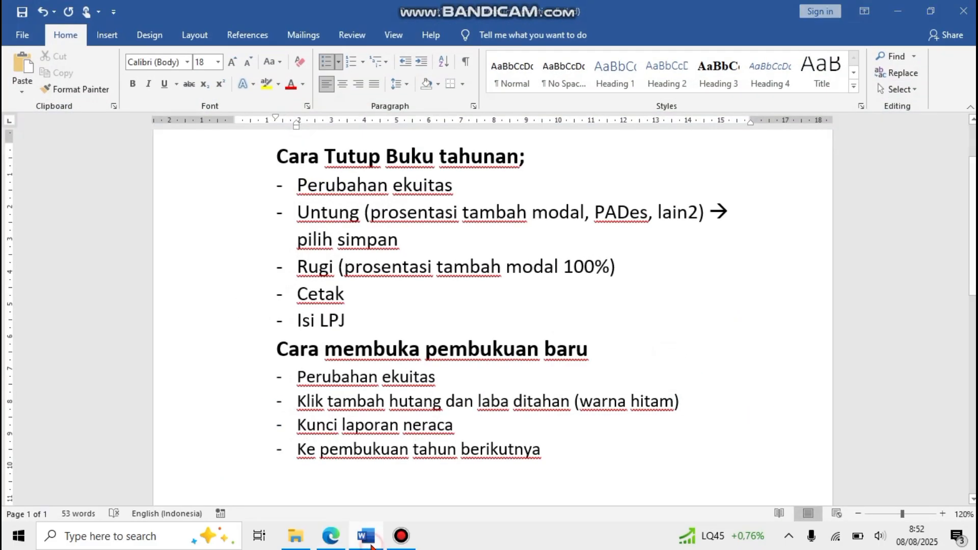
left_click(371, 545)
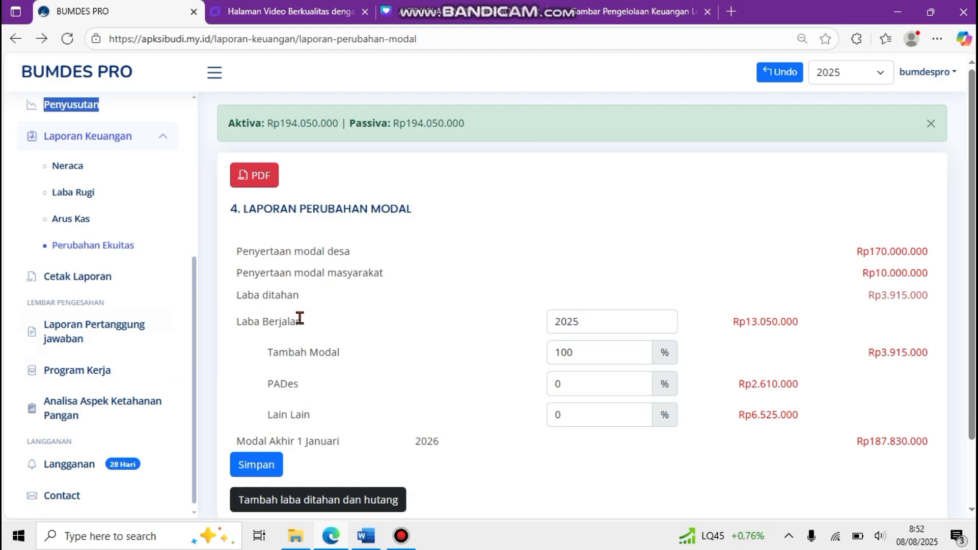
left_click_drag(971, 290, 971, 354)
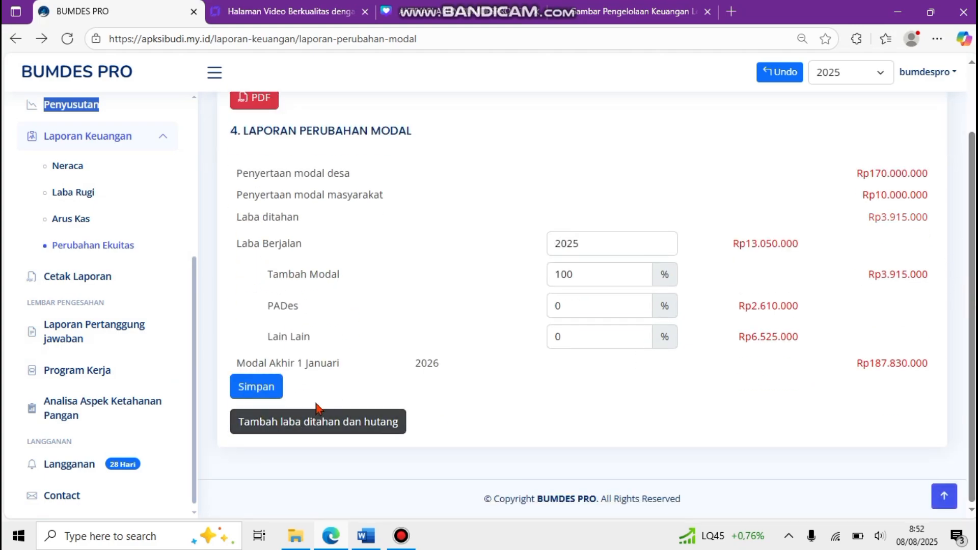
In Word, reword the second new-book list item as "Klik tambah laba ditahan dan hutang (tombol warna hitam)".
left_click(366, 536)
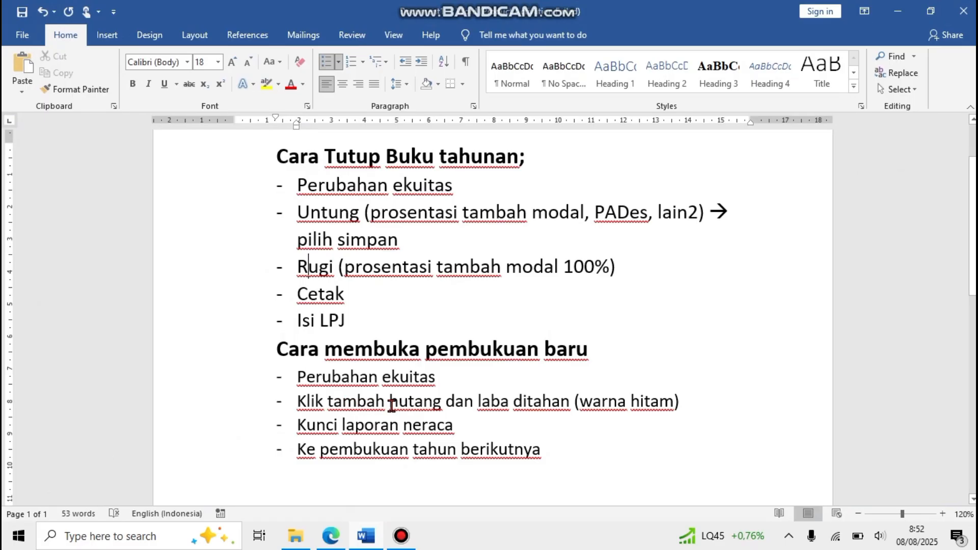
left_click_drag(392, 406, 477, 406)
key("BackSpace")
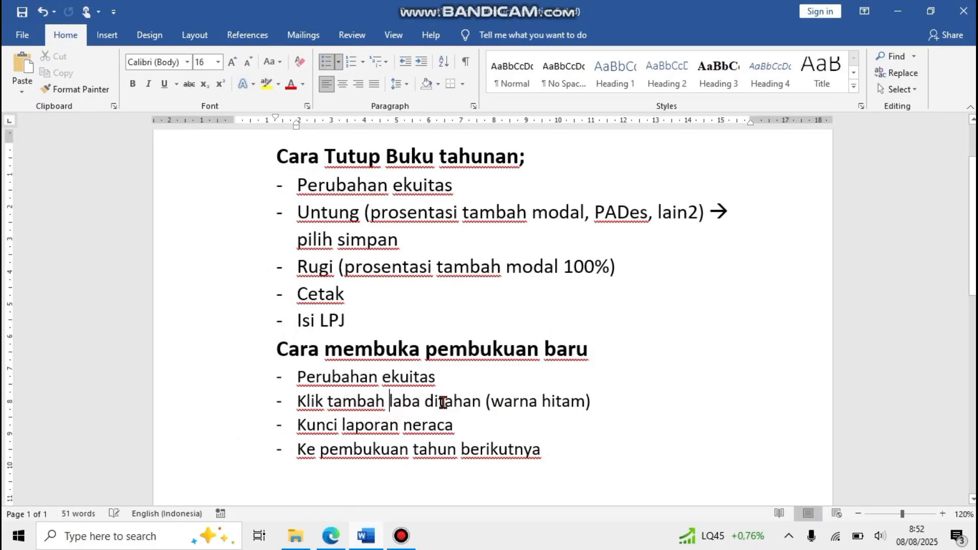
key("Right")
left_click(485, 405)
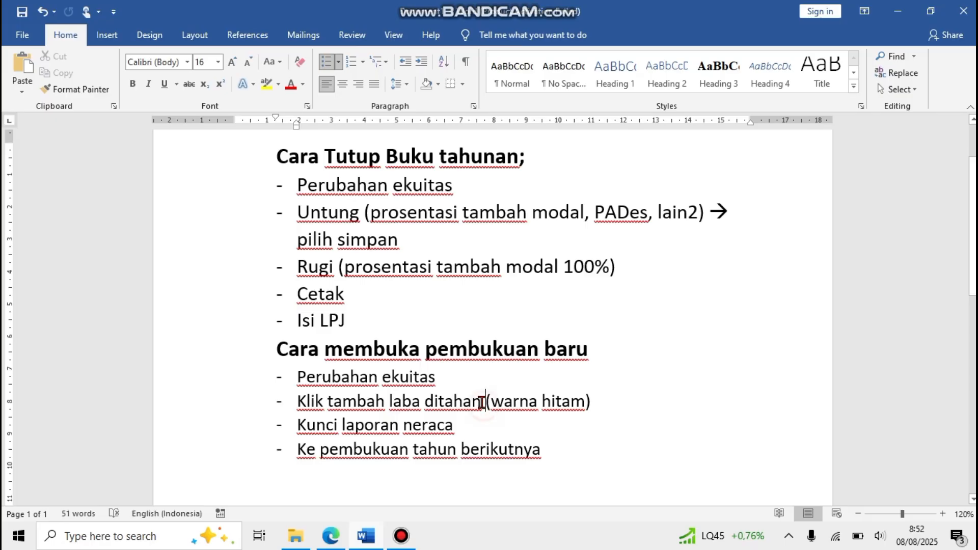
type("dan hutang")
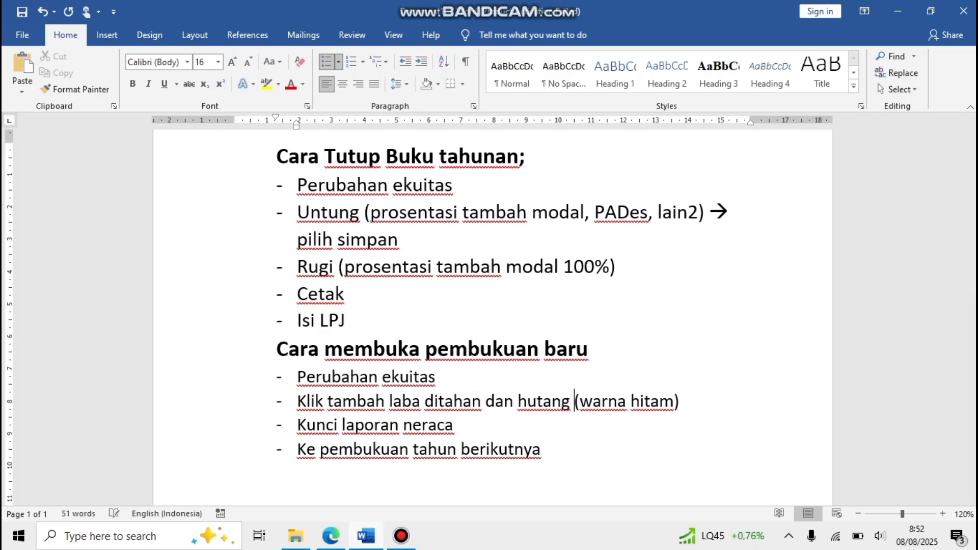
left_click(578, 403)
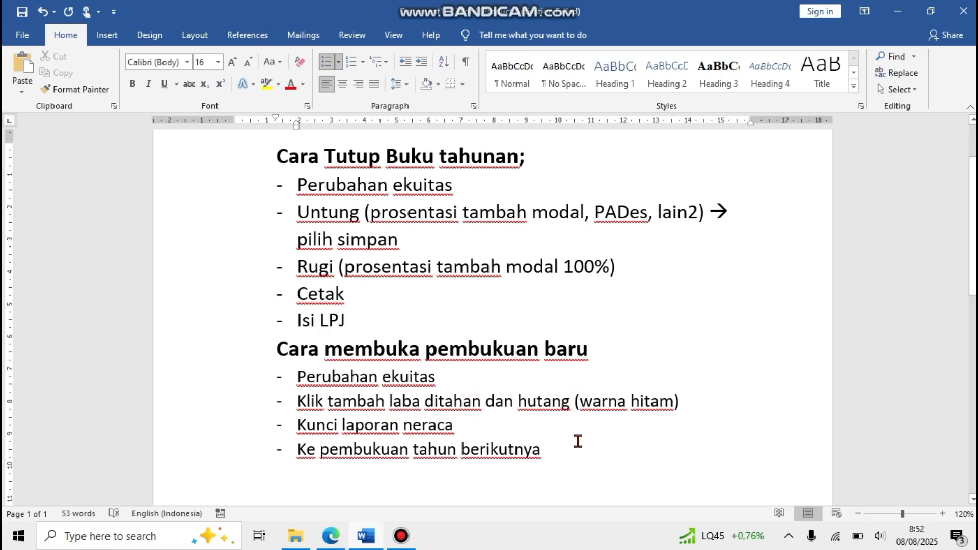
type("tombol")
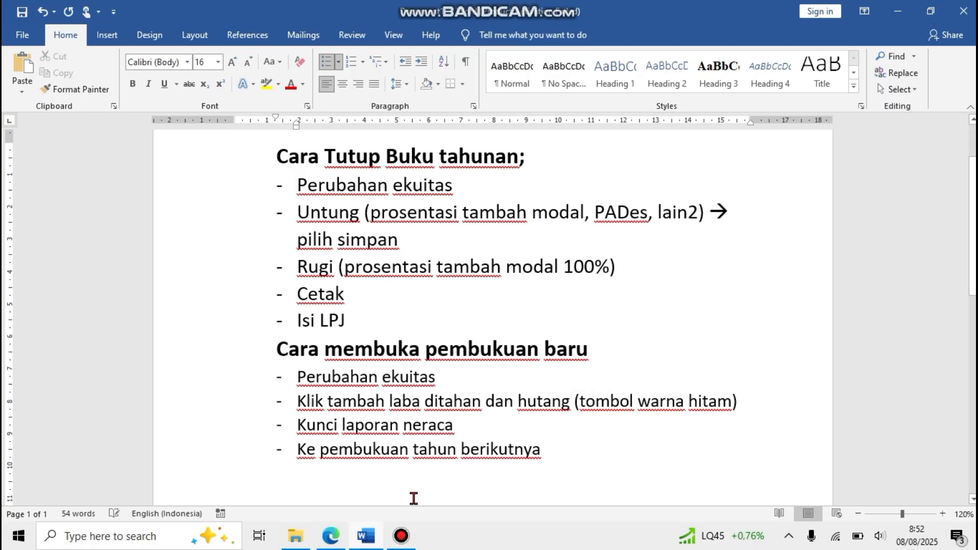
Recheck the new-book notes against BUMDES PRO and open the 2025 Neraca report.
left_click(333, 539)
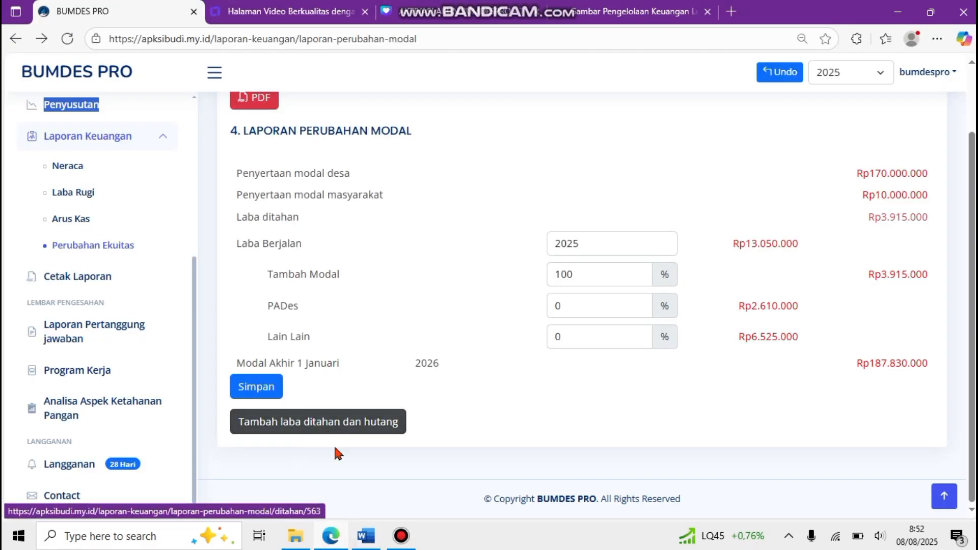
left_click(367, 537)
left_click(363, 538)
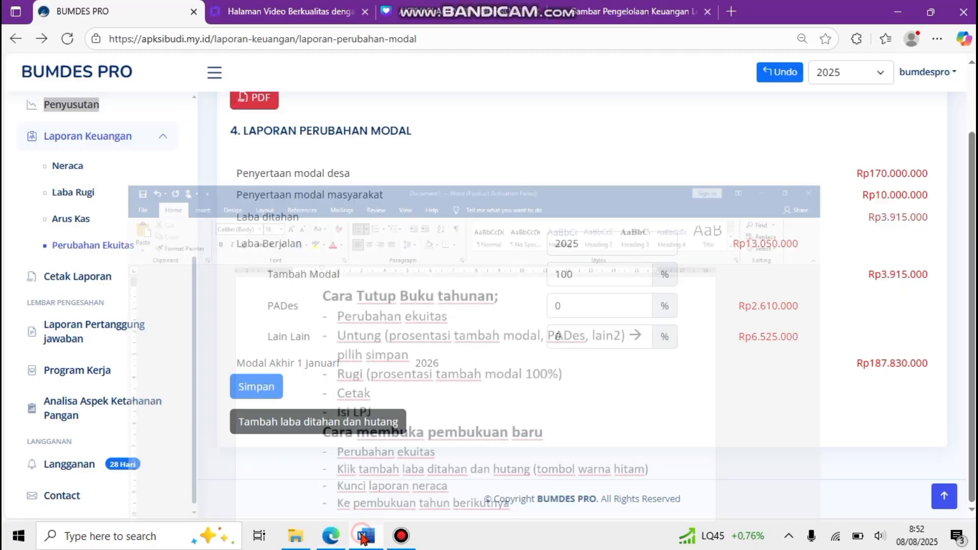
left_click(71, 167)
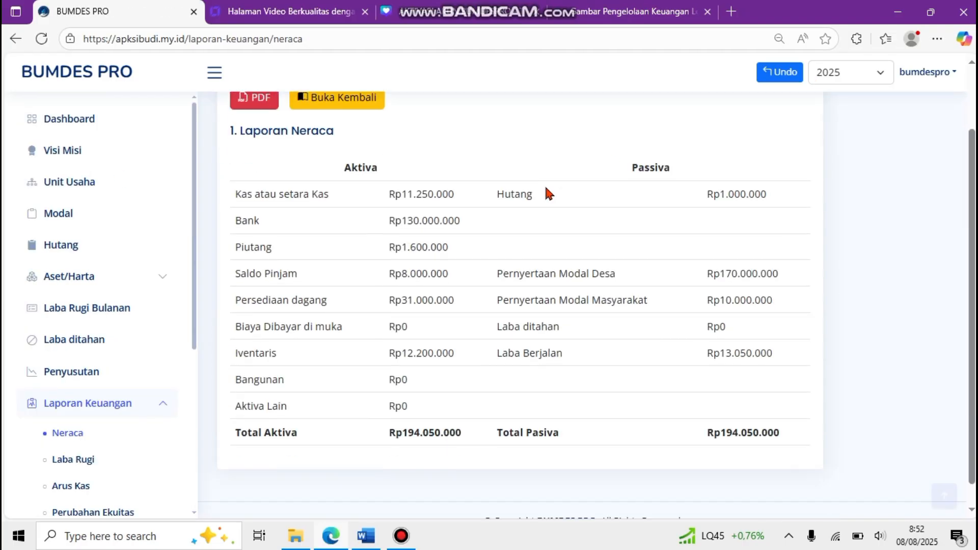
Check the 2025 Laporan Neraca against the "Kunci laporan neraca" and next-year items in the Word notes, and return to BUMDES PRO.
scroll(326, 141, "up", 1)
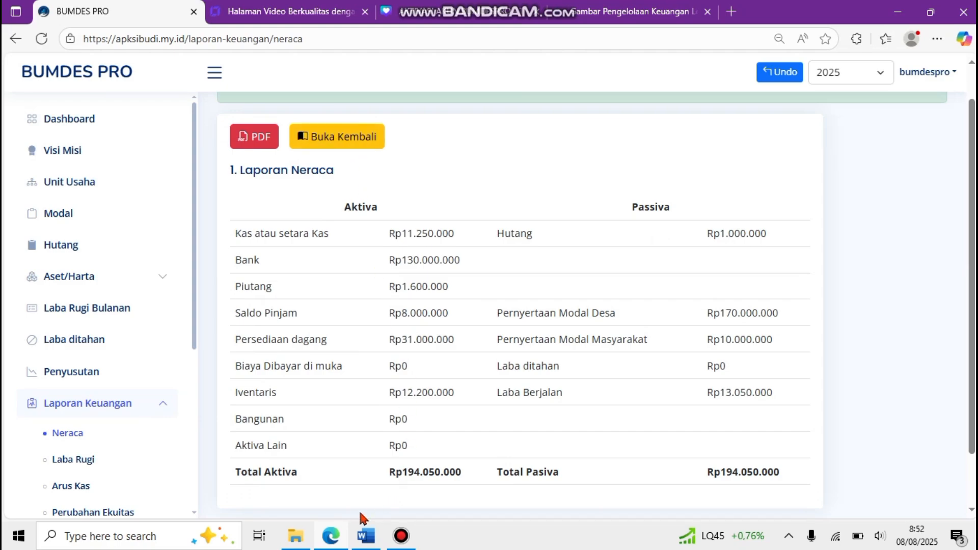
left_click(365, 536)
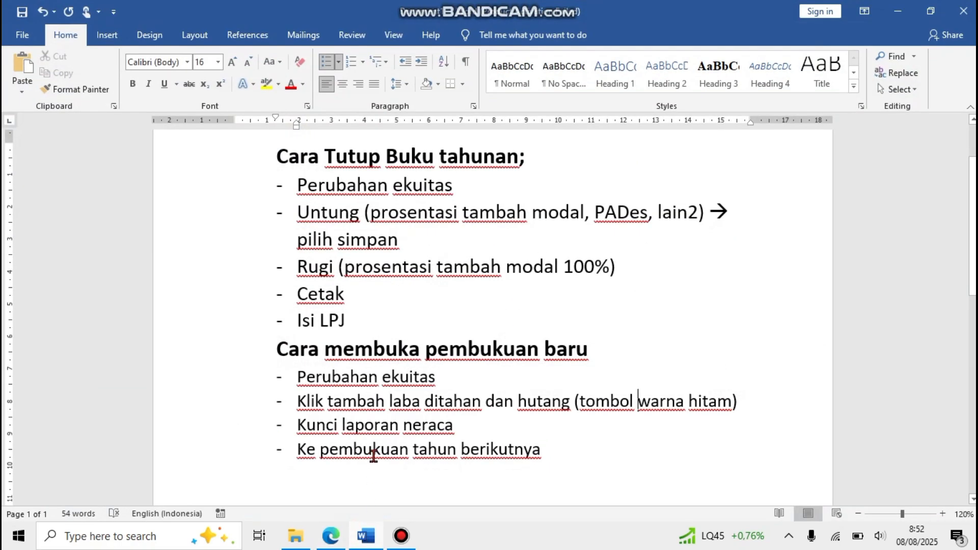
left_click(475, 429)
left_click(333, 536)
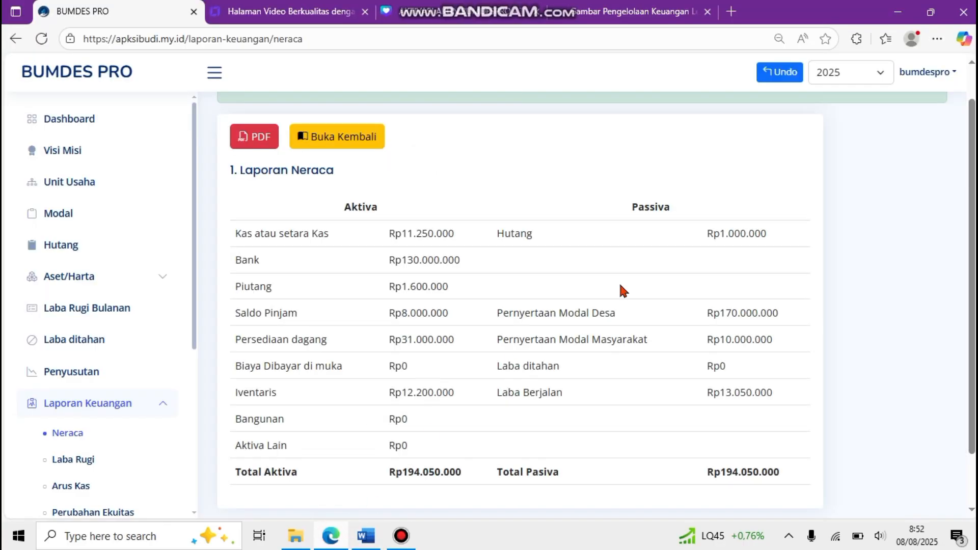
Switch the bookkeeping year of the Laporan Neraca to 2026 and acknowledge the saved change.
left_click(825, 76)
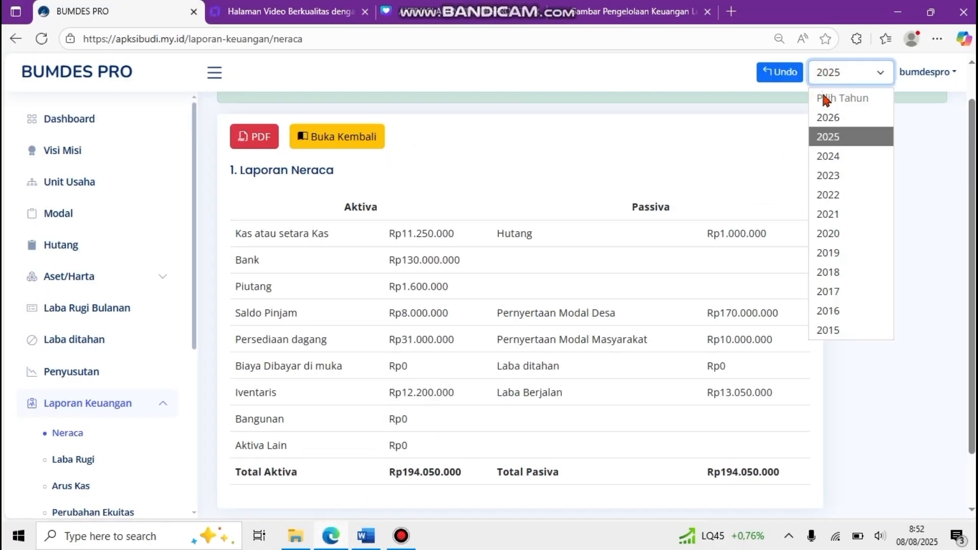
left_click(840, 114)
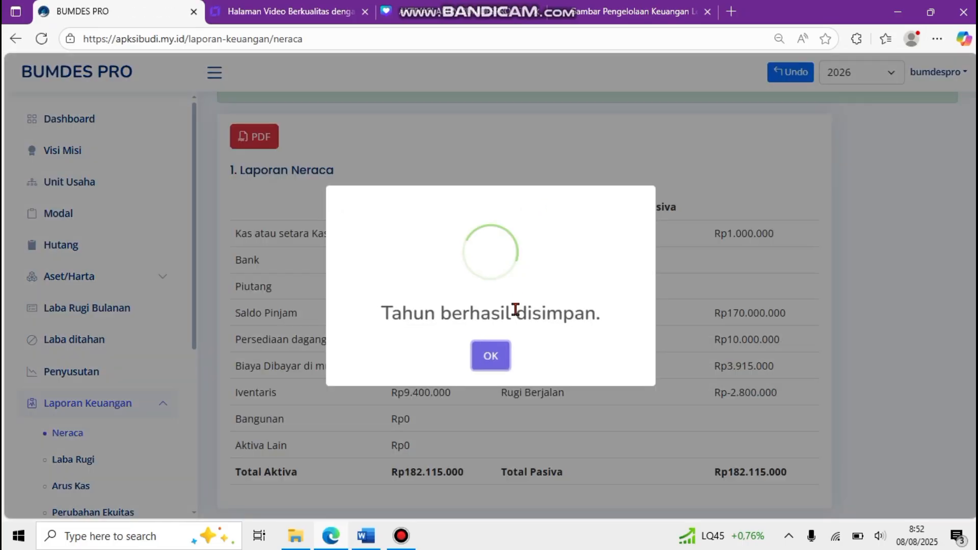
left_click(491, 354)
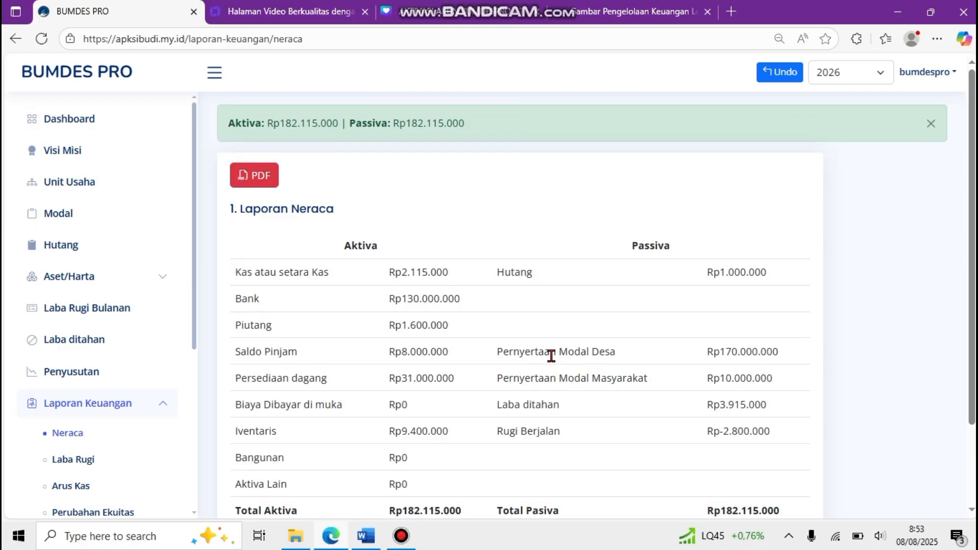